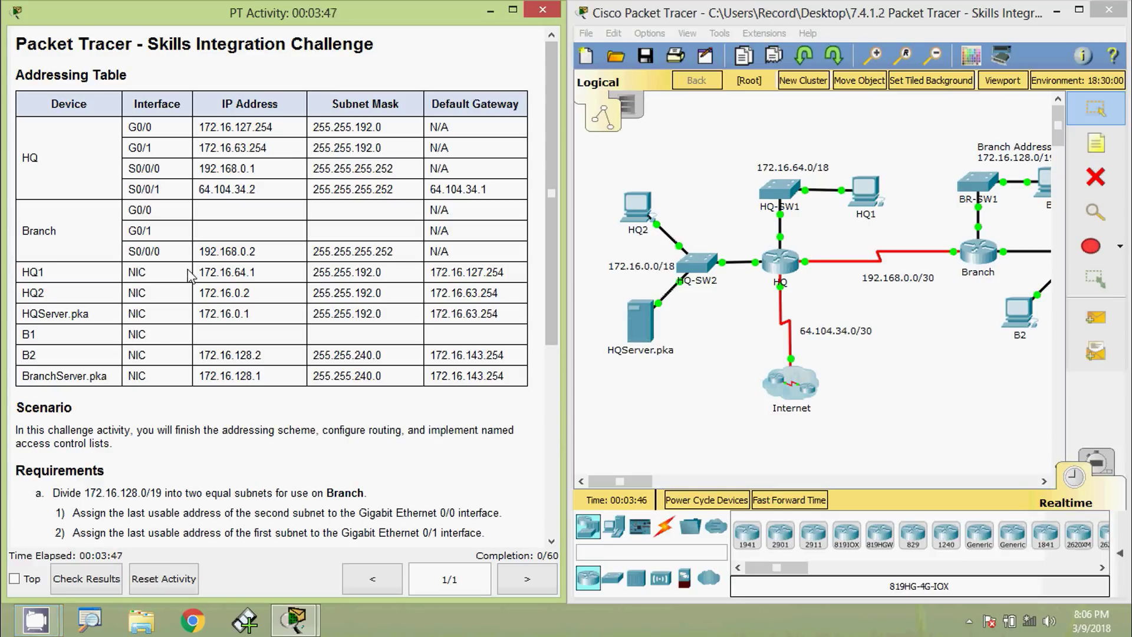
Read the addressing table and the listed requirements in the activity instructions.
{"action": "scroll", "coordinate": [155, 345], "scroll_direction": "down", "scroll_amount": 3}
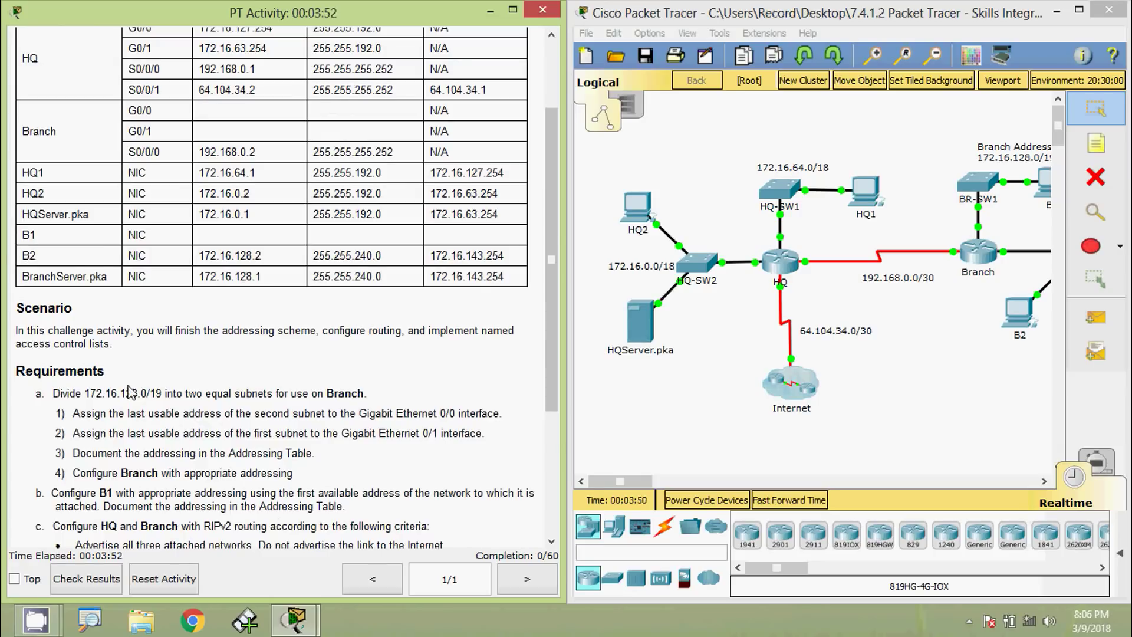
{"action": "scroll", "coordinate": [128, 392], "scroll_direction": "down", "scroll_amount": 1}
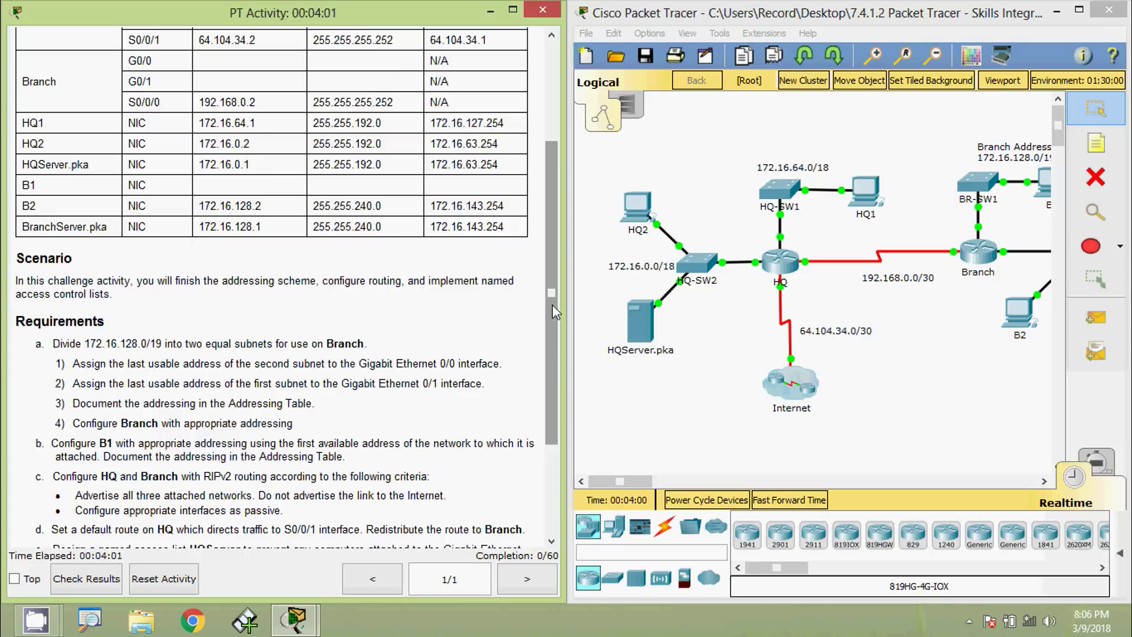
{"action": "left_click_drag", "start_coordinate": [557, 268], "coordinate": [558, 187]}
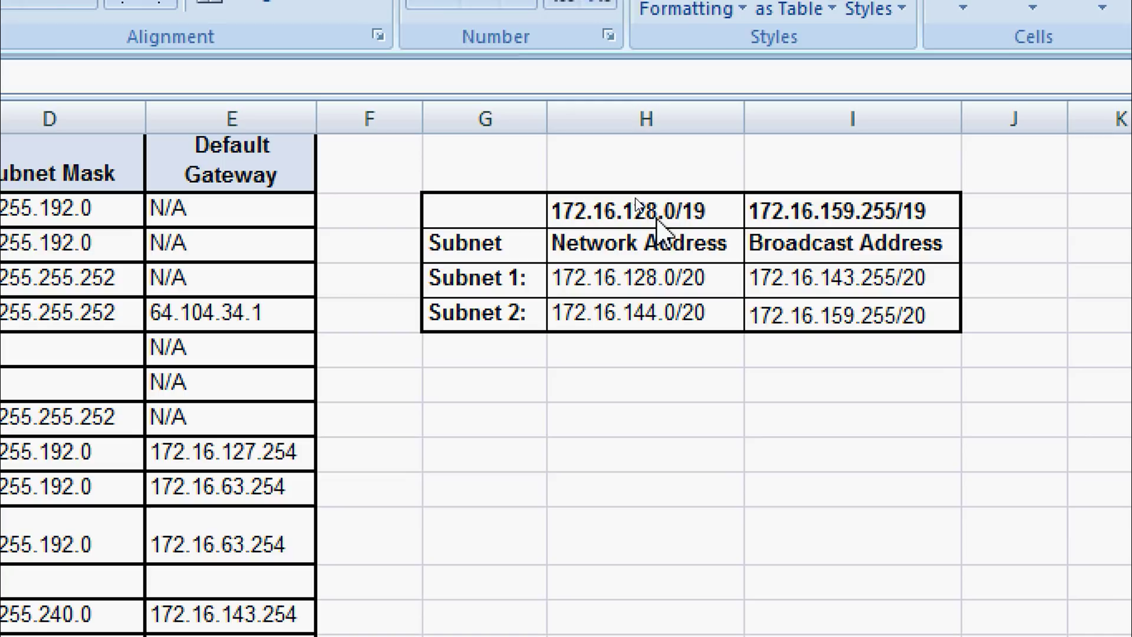
In the Excel addressing table, enter 172.16.159.254 as Branch G0/0's IP address, based on the Subnet 2 broadcast address.
{"action": "left_click", "coordinate": [485, 210]}
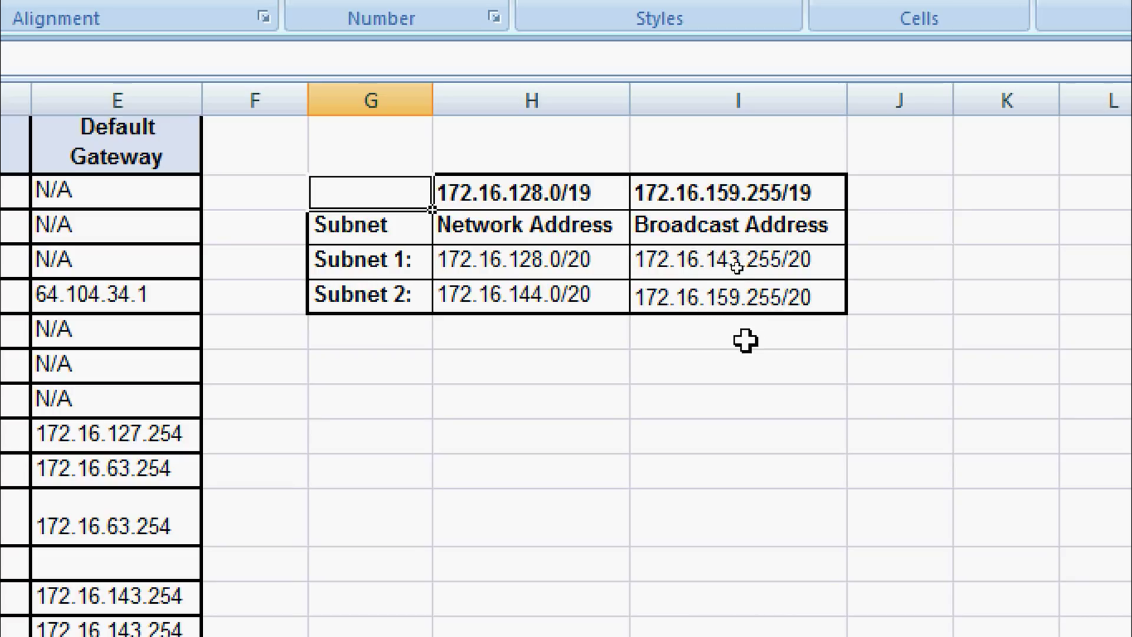
{"action": "left_click", "coordinate": [738, 296]}
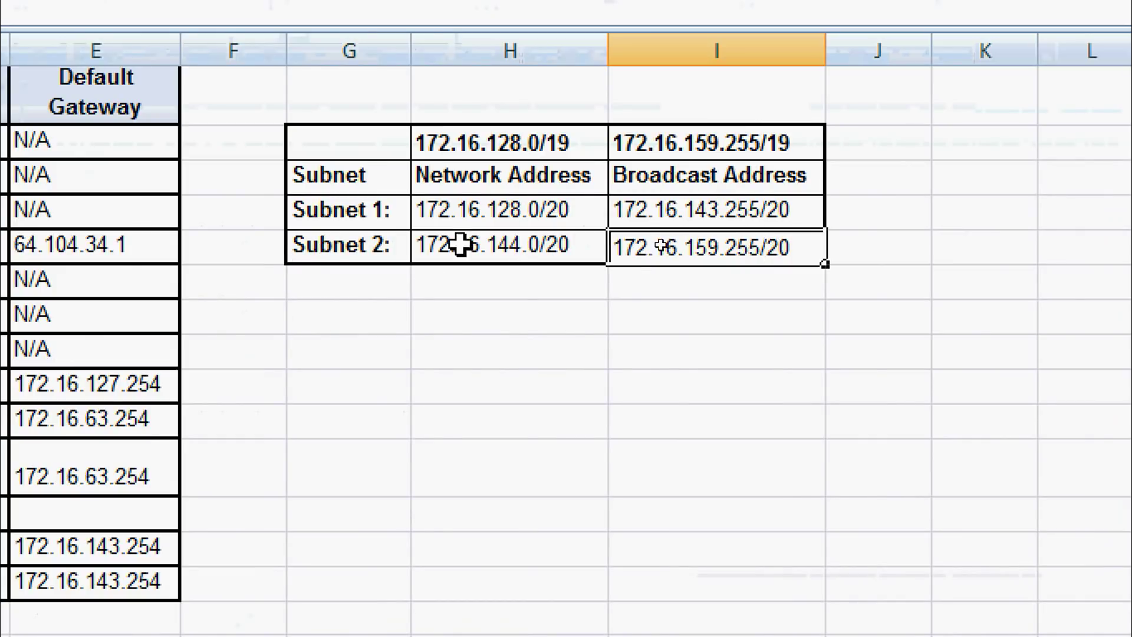
{"action": "double_click", "coordinate": [747, 248]}
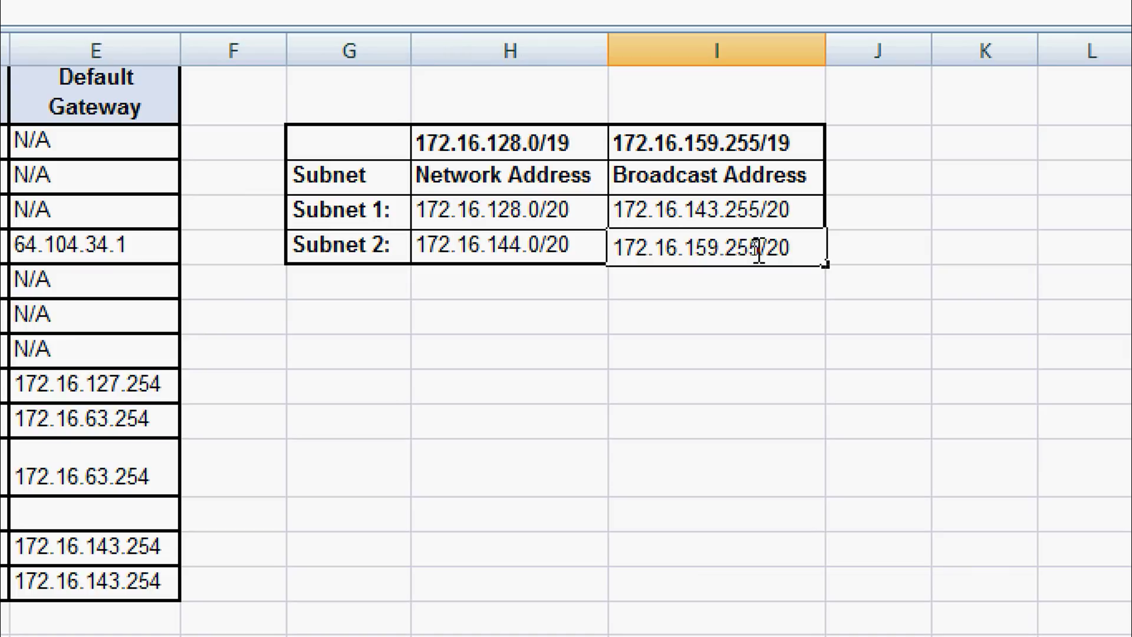
{"action": "left_click_drag", "start_coordinate": [758, 249], "coordinate": [614, 248]}
{"action": "key", "text": "ctrl+c"}
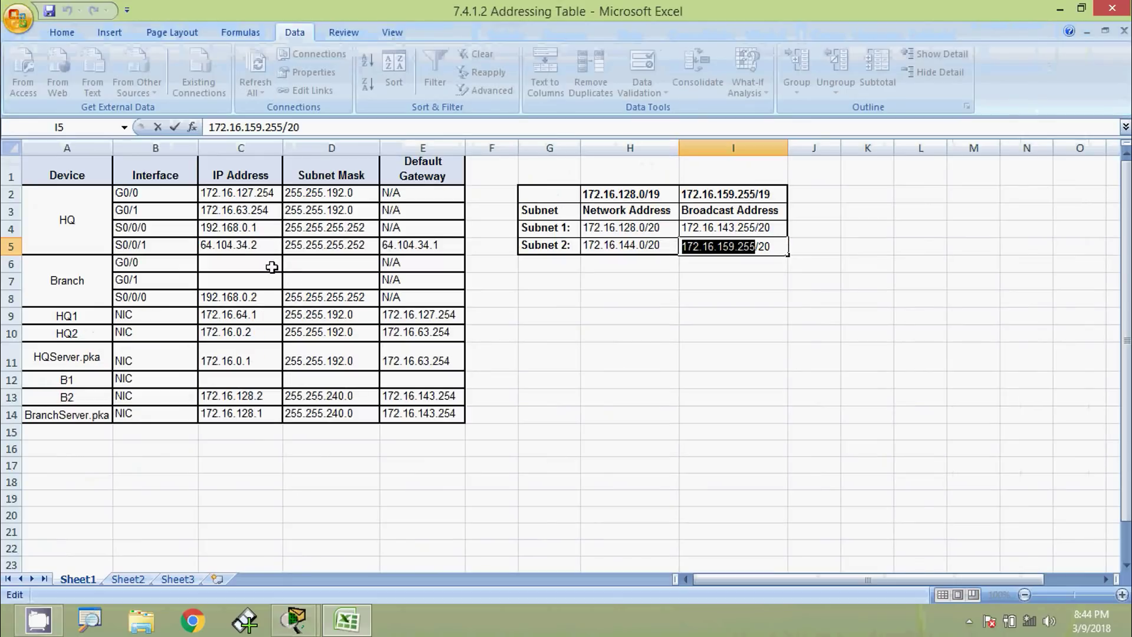
{"action": "left_click", "coordinate": [263, 263]}
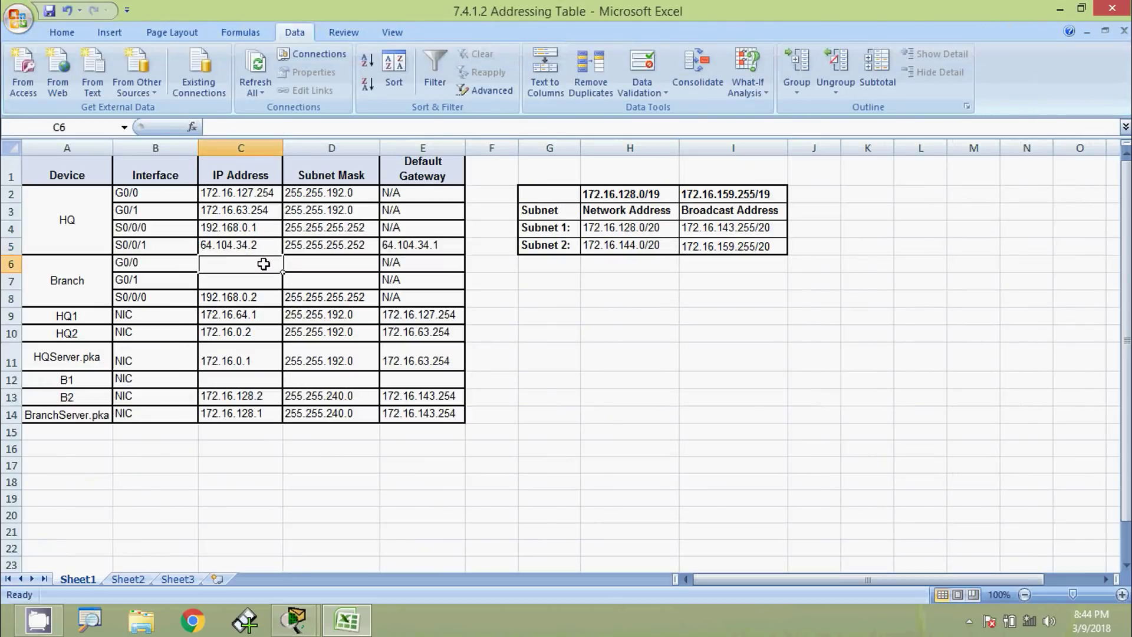
{"action": "double_click", "coordinate": [264, 264]}
{"action": "key", "text": "ctrl+v"}
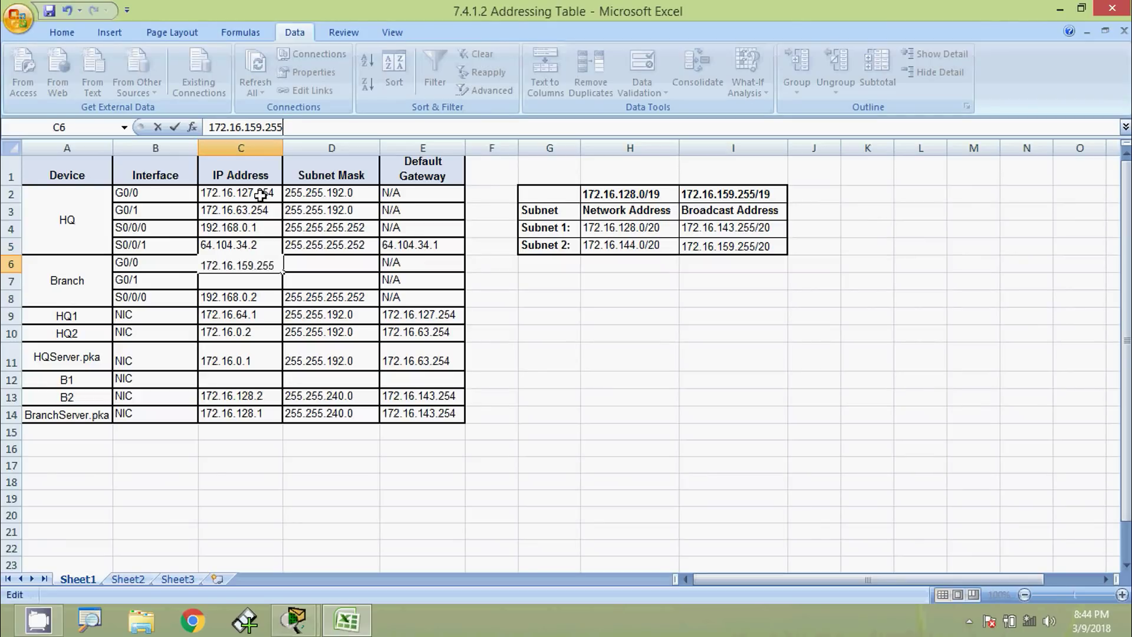
{"action": "key", "text": "BackSpace"}
{"action": "type", "text": "4"}
{"action": "left_click", "coordinate": [306, 275]}
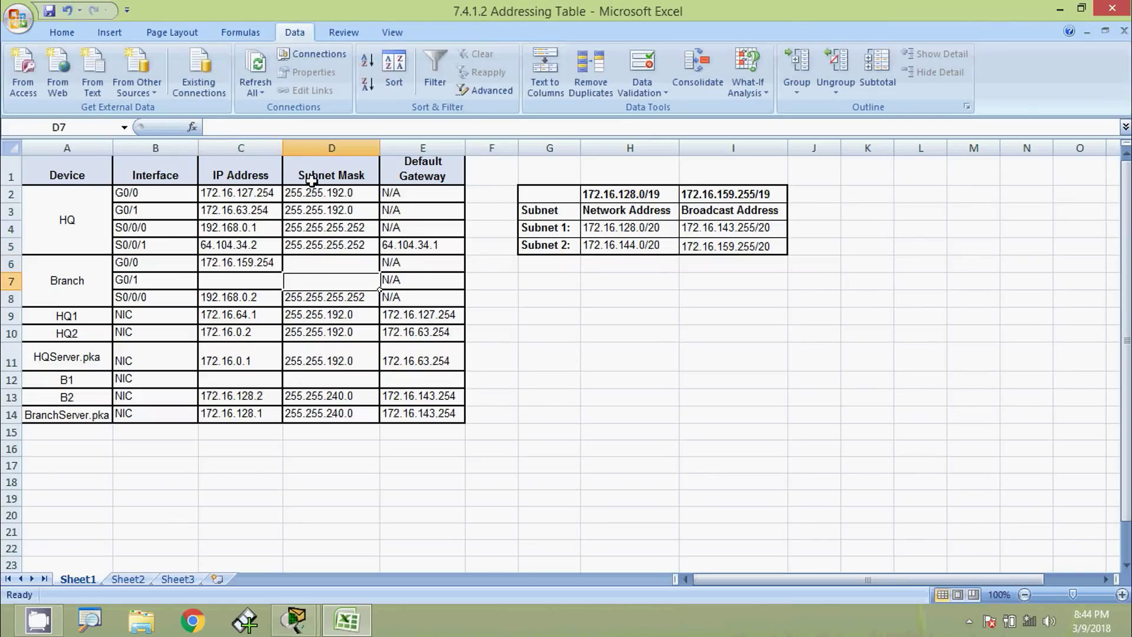
Enter 255.255.240.0 as the subnet mask for Branch G0/0.
{"action": "left_click", "coordinate": [323, 263]}
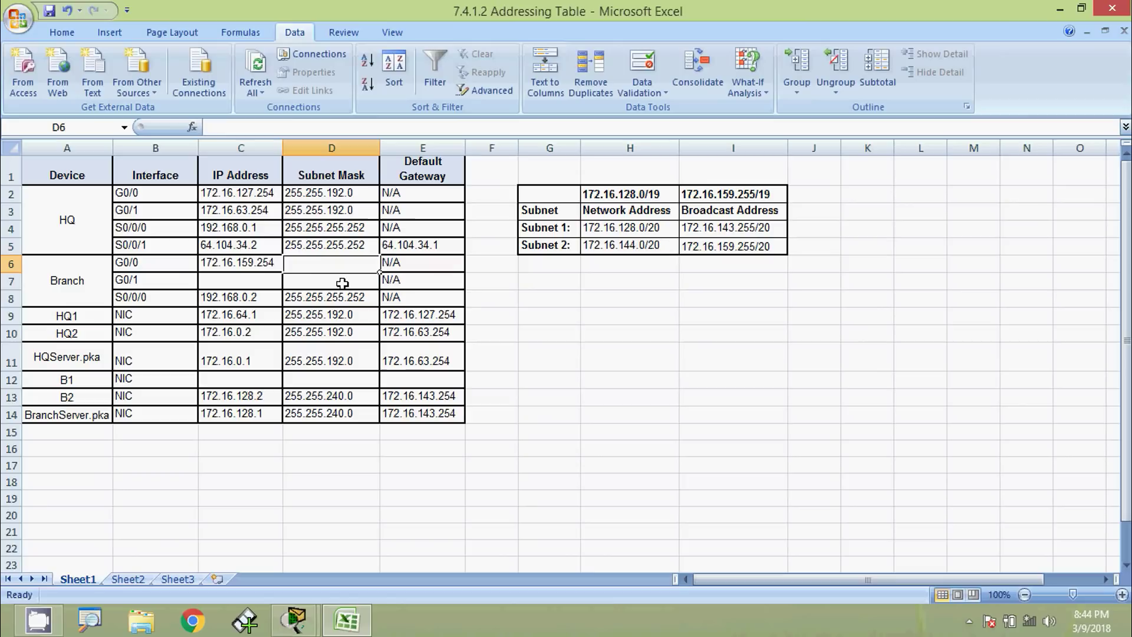
{"action": "type", "text": "2"}
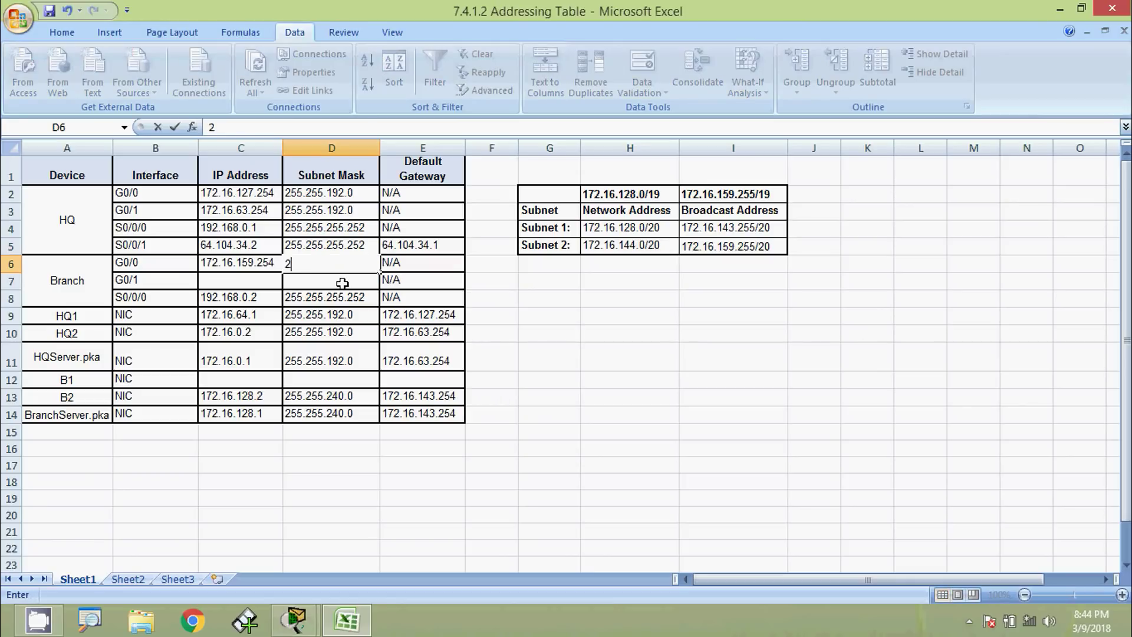
{"action": "type", "text": "55.255"}
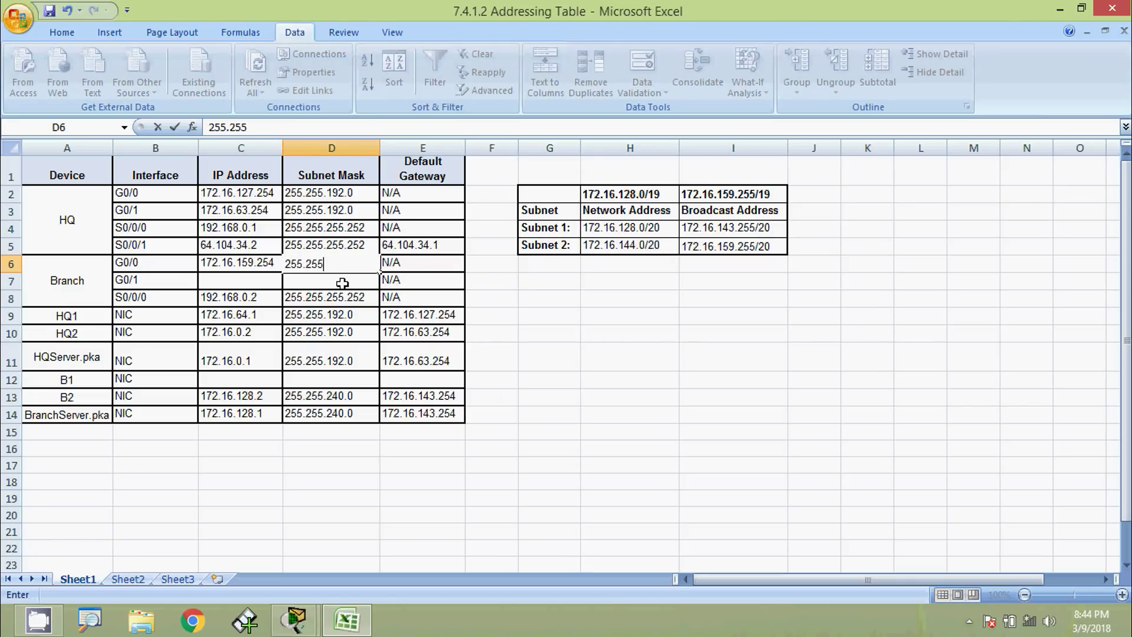
{"action": "type", "text": ".240.0"}
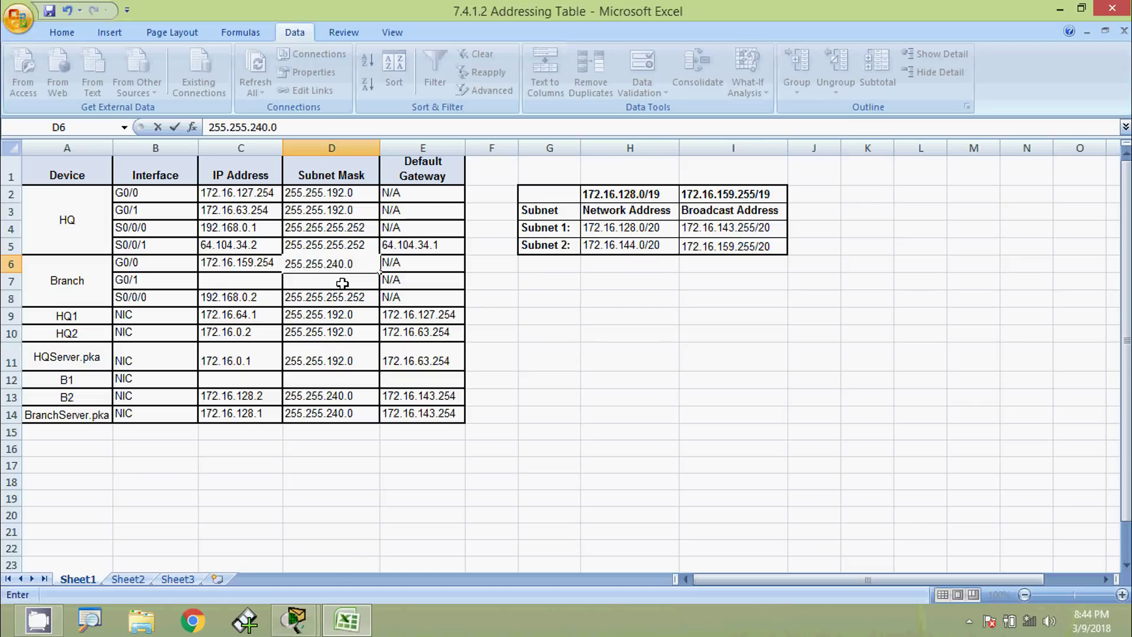
{"action": "key", "text": "Return"}
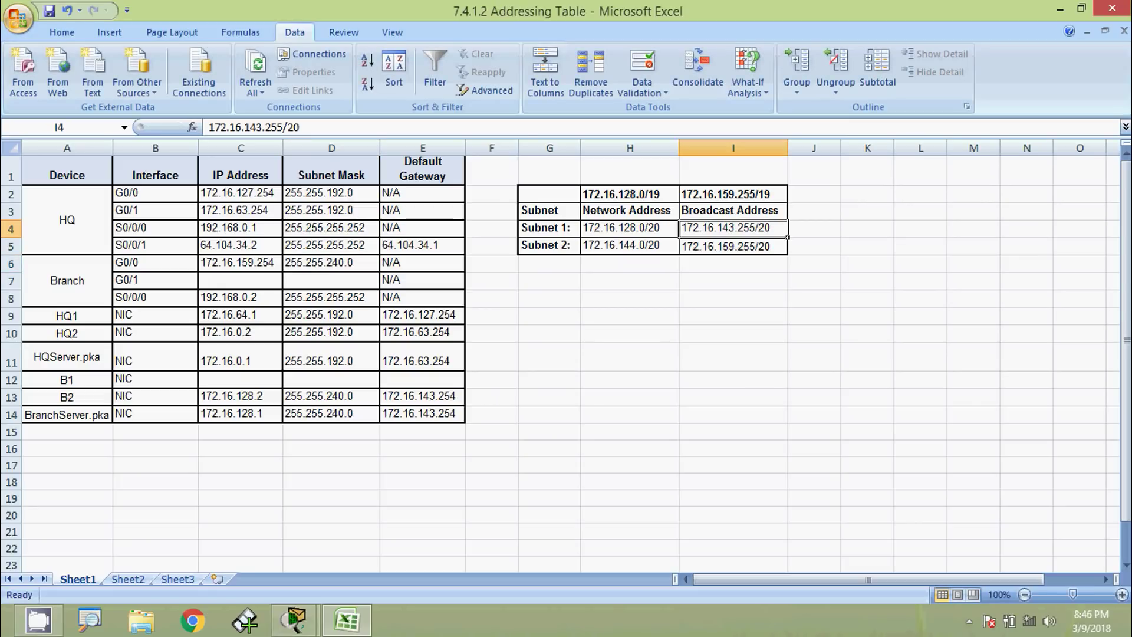
Enter 172.16.143.254 as Branch G0/1's IP address, reusing the Subnet 1 broadcast address with its last octet changed to 254.
{"action": "key", "text": "alt"}
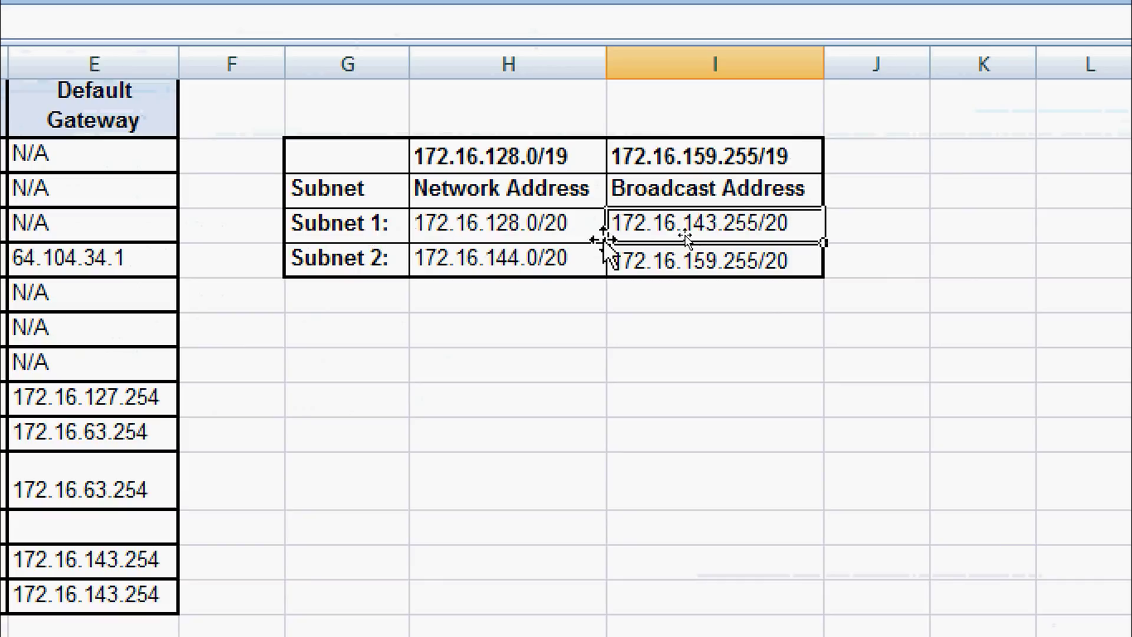
{"action": "double_click", "coordinate": [719, 227]}
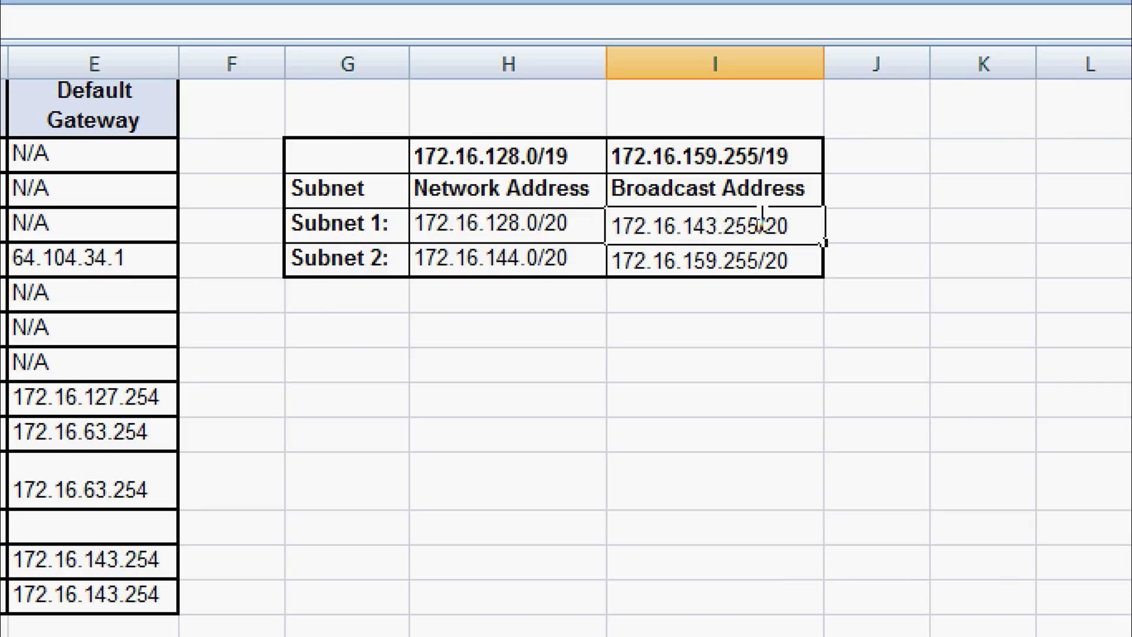
{"action": "left_click_drag", "start_coordinate": [758, 225], "coordinate": [578, 212]}
{"action": "key", "text": "ctrl+c"}
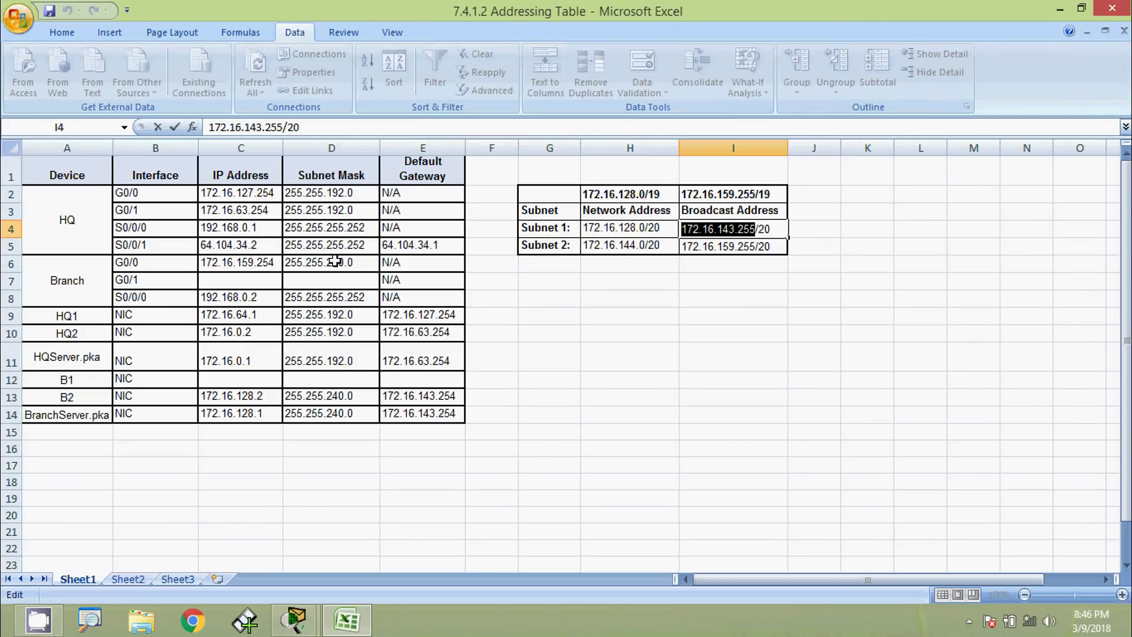
{"action": "left_click", "coordinate": [232, 284]}
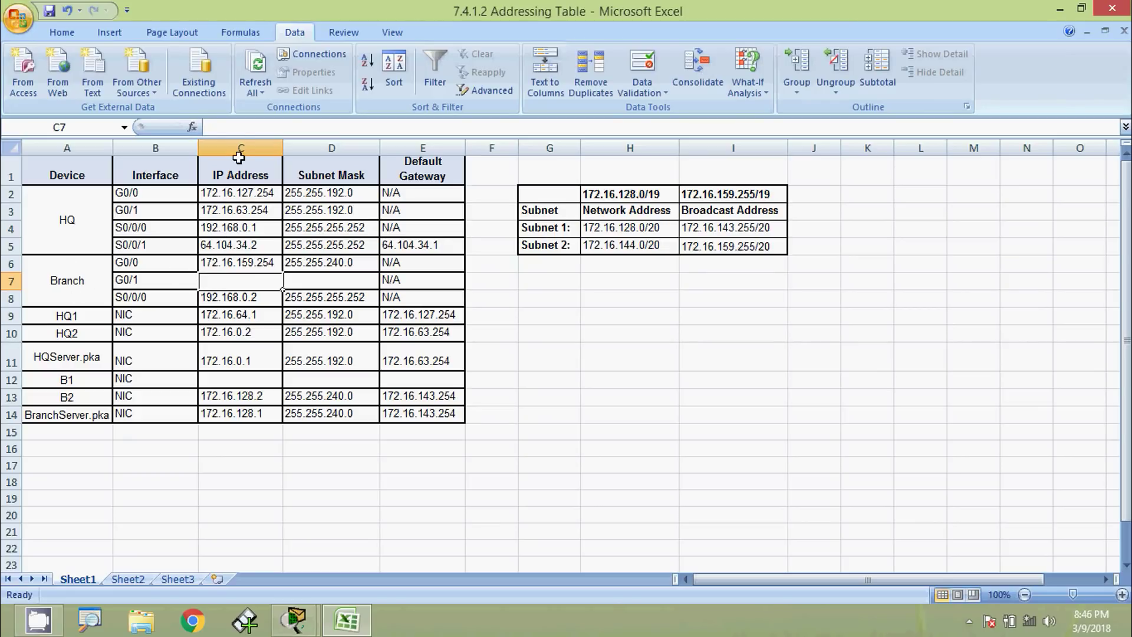
{"action": "left_click", "coordinate": [245, 127]}
{"action": "key", "text": "ctrl+v"}
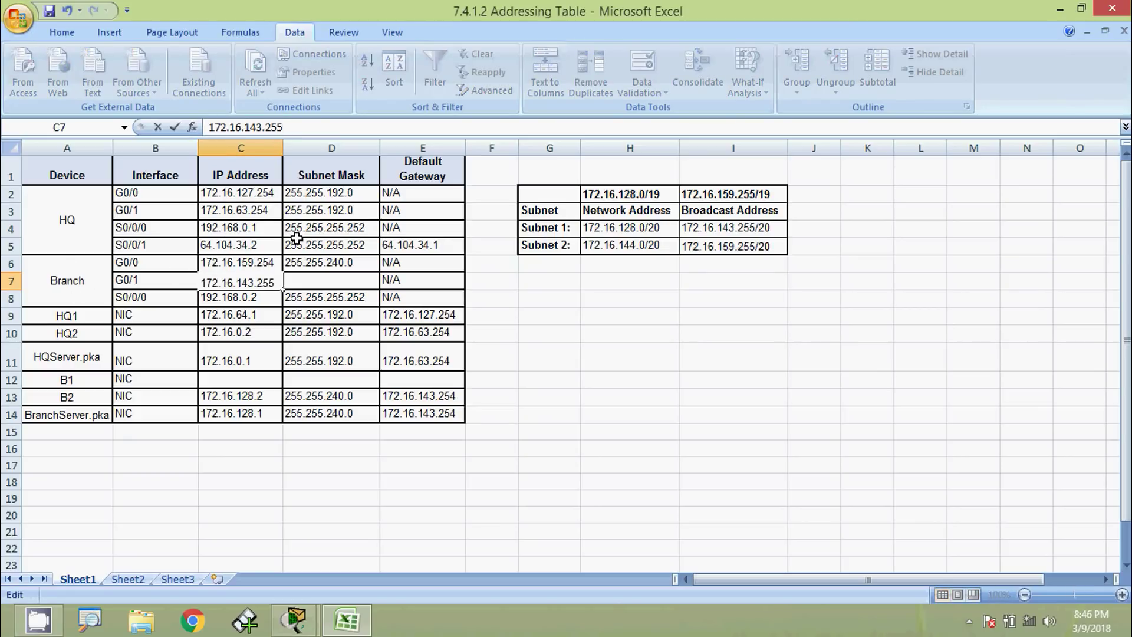
{"action": "key", "text": "BackSpace"}
{"action": "type", "text": "4"}
{"action": "left_click", "coordinate": [313, 277]}
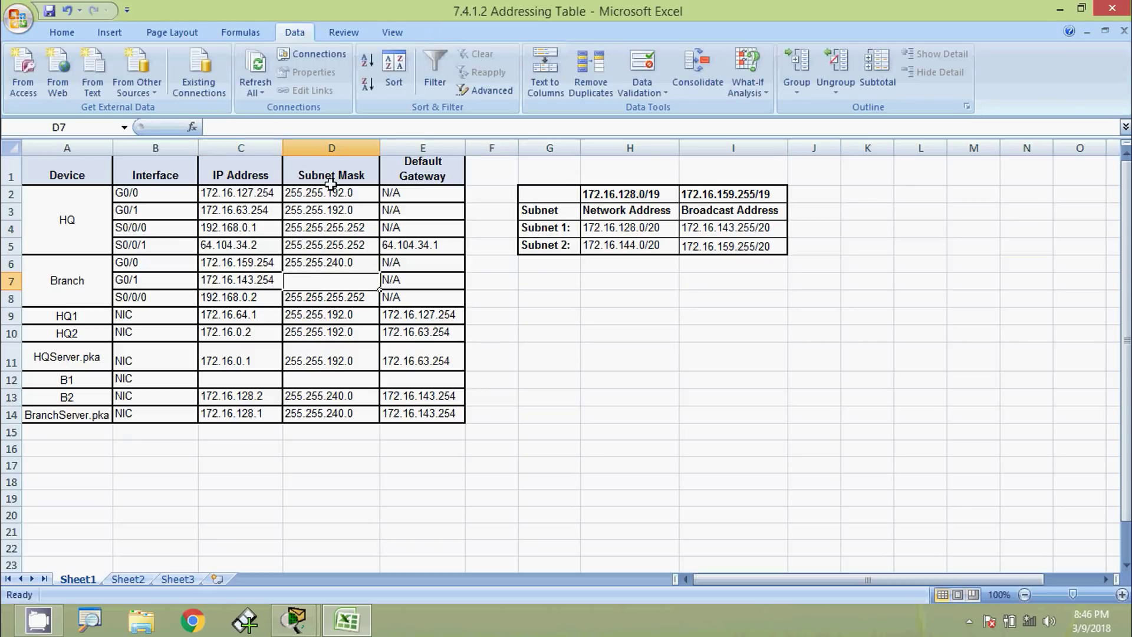
Copy the subnet mask of Branch G0/0 into the subnet mask cell of Branch G0/1.
{"action": "left_click", "coordinate": [334, 263]}
{"action": "key", "text": "ctrl+c"}
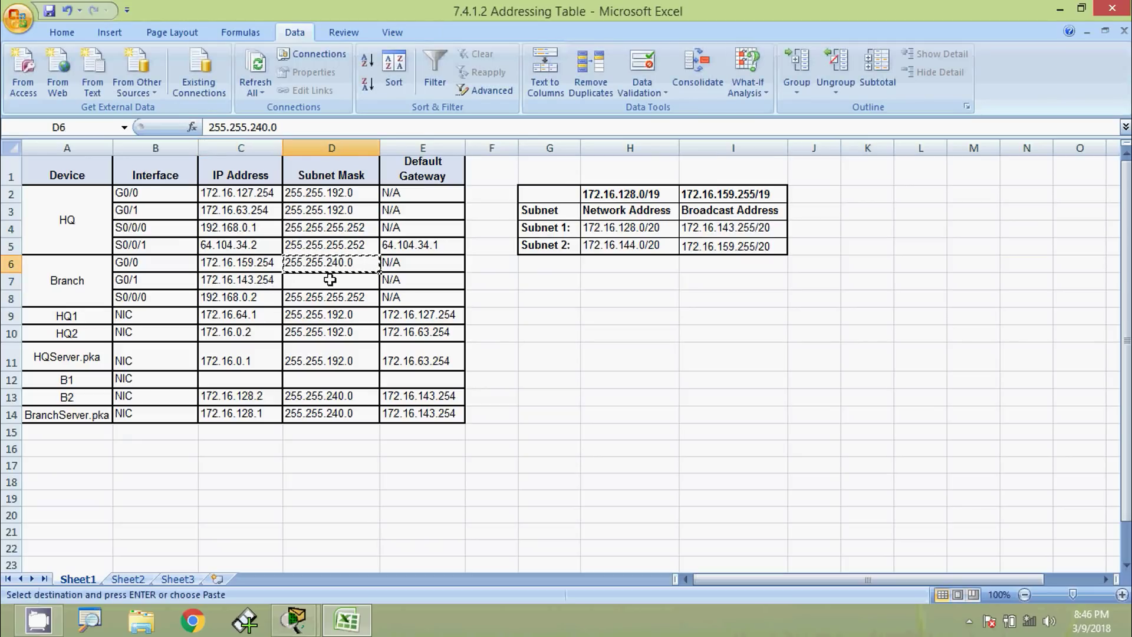
{"action": "left_click", "coordinate": [329, 280]}
{"action": "key", "text": "ctrl+v"}
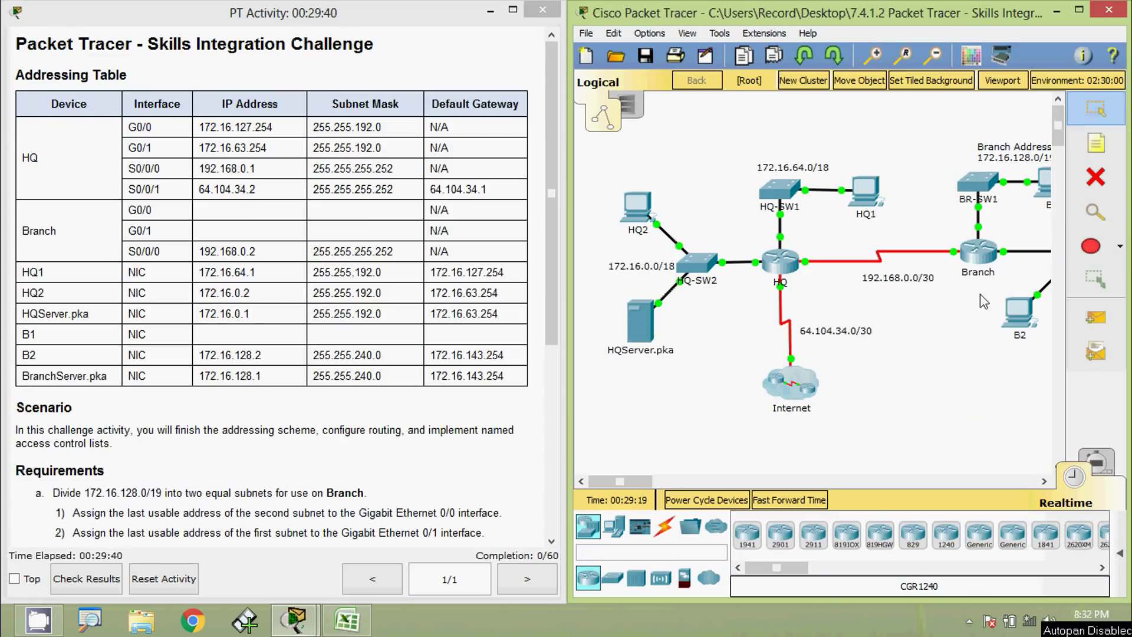
In Packet Tracer, open the Branch router's command line and enter privileged EXEC mode with enable.
{"action": "left_click", "coordinate": [978, 253]}
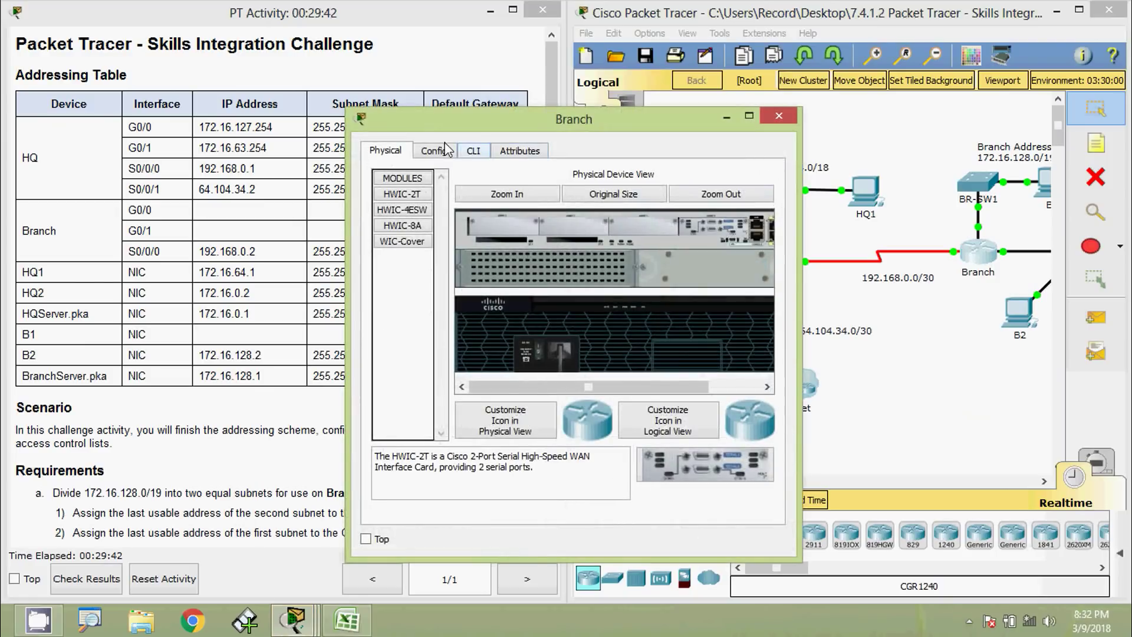
{"action": "left_click", "coordinate": [472, 150]}
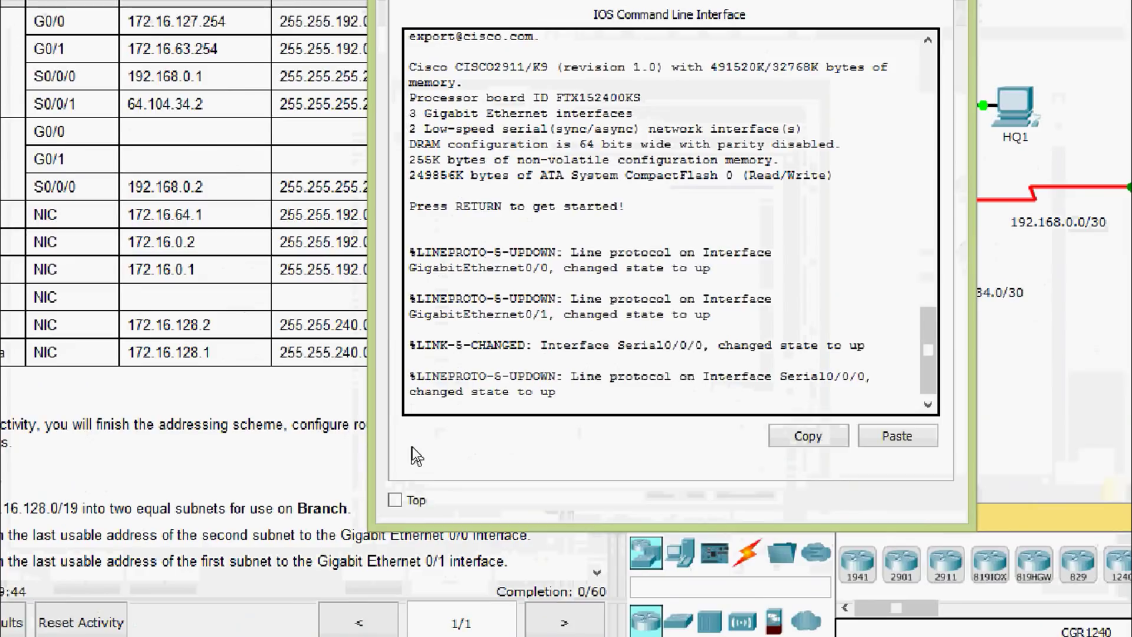
{"action": "key", "text": "Return"}
{"action": "type", "text": "ena"}
{"action": "key", "text": "Tab"}
{"action": "key", "text": "Return"}
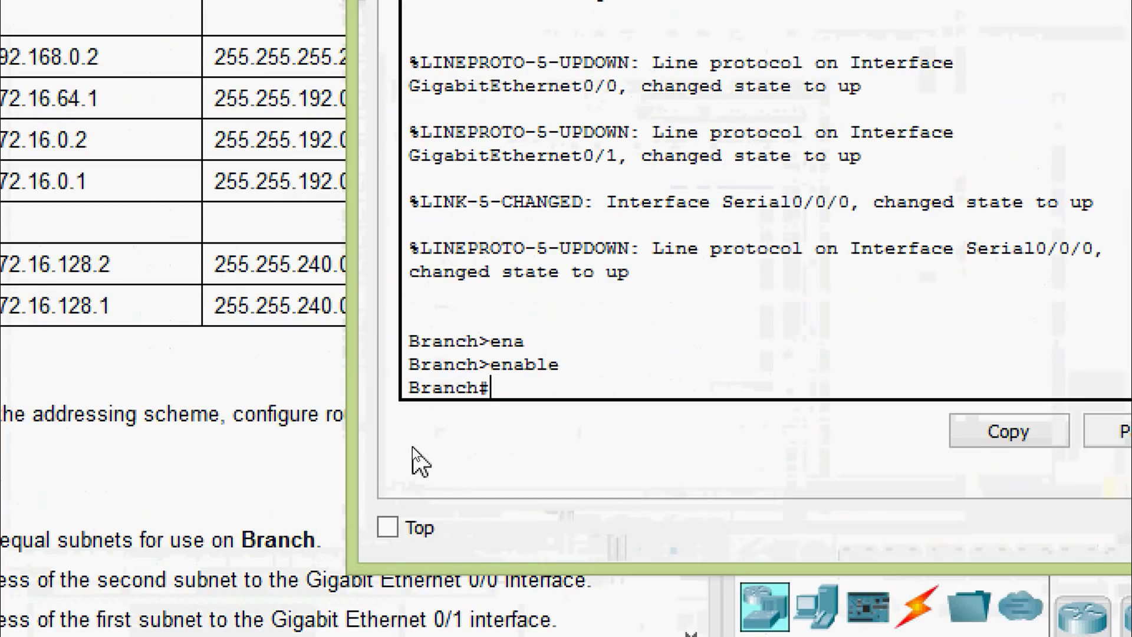
{"action": "type", "text": "conf"}
{"action": "key", "text": "Tab"}
{"action": "key", "text": "Return"}
{"action": "key", "text": "Return"}
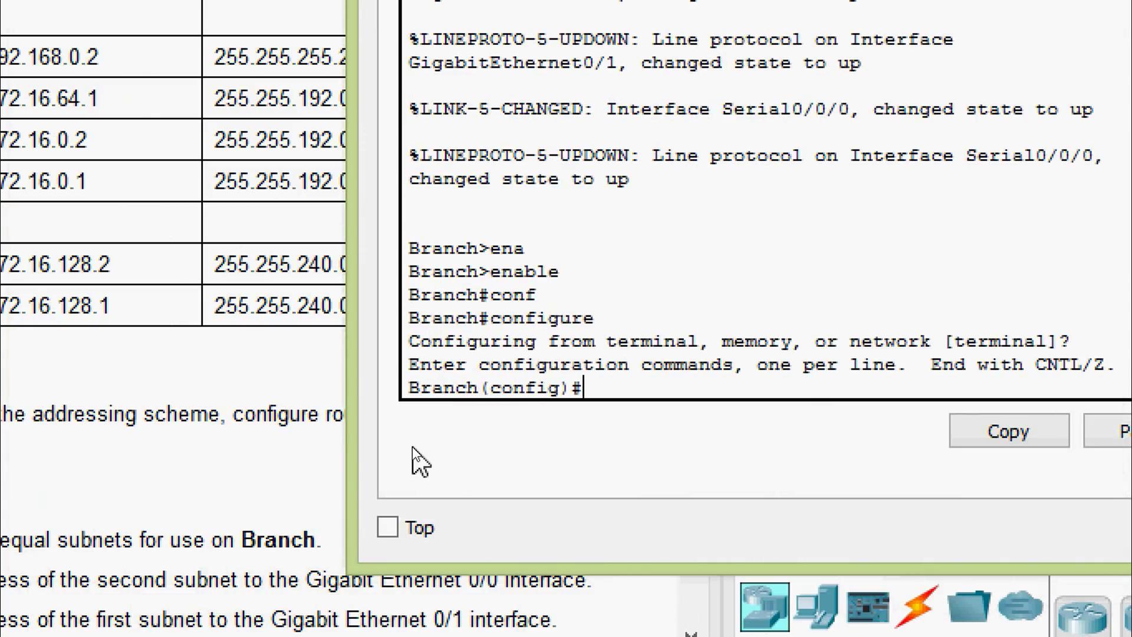
{"action": "key", "text": "Return"}
{"action": "key", "text": "ctrl+z"}
Display the Branch router's running configuration with show running-config and examine the settings of its Gigabit Ethernet and serial interfaces.
{"action": "type", "text": "s"}
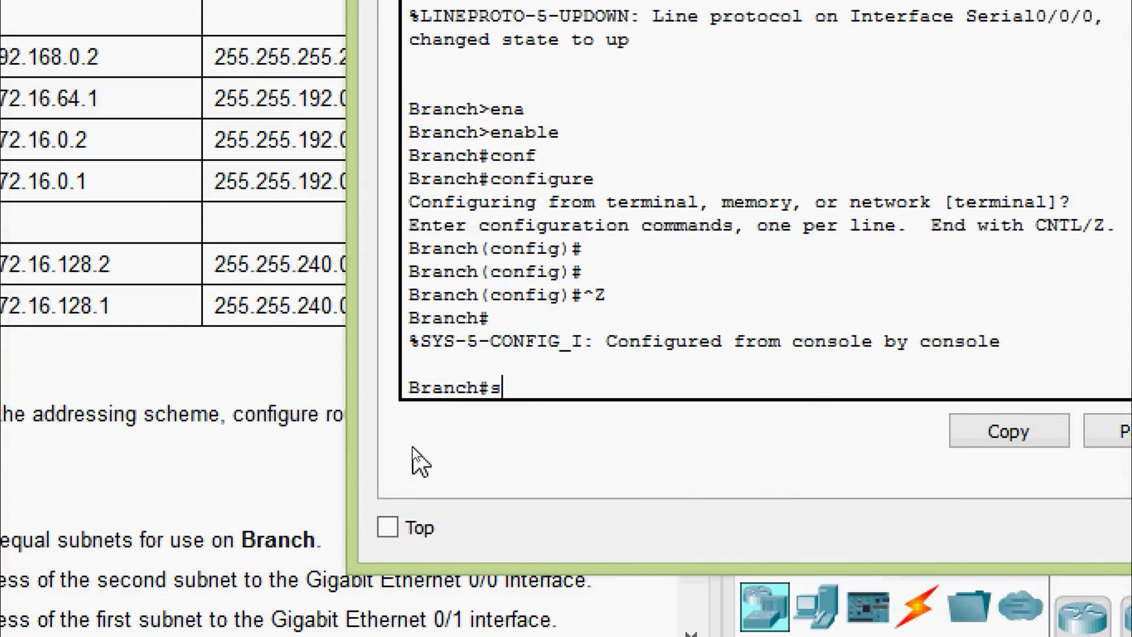
{"action": "type", "text": "h"}
{"action": "key", "text": "Tab"}
{"action": "type", "text": "ru"}
{"action": "key", "text": "Tab"}
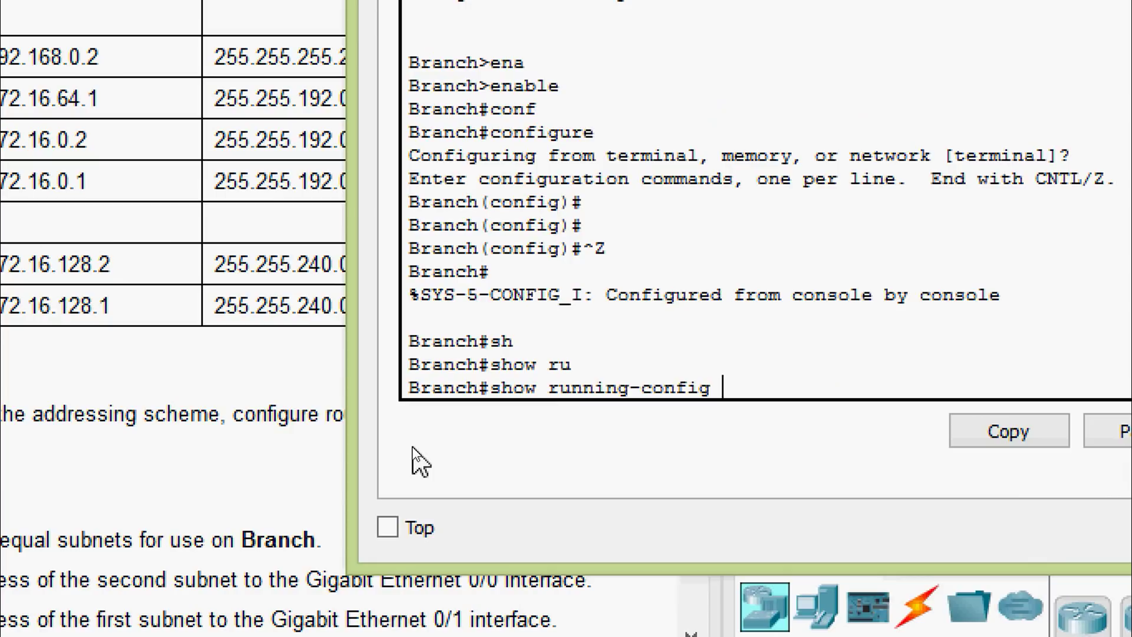
{"action": "key", "text": "Return"}
{"action": "key", "text": "space"}
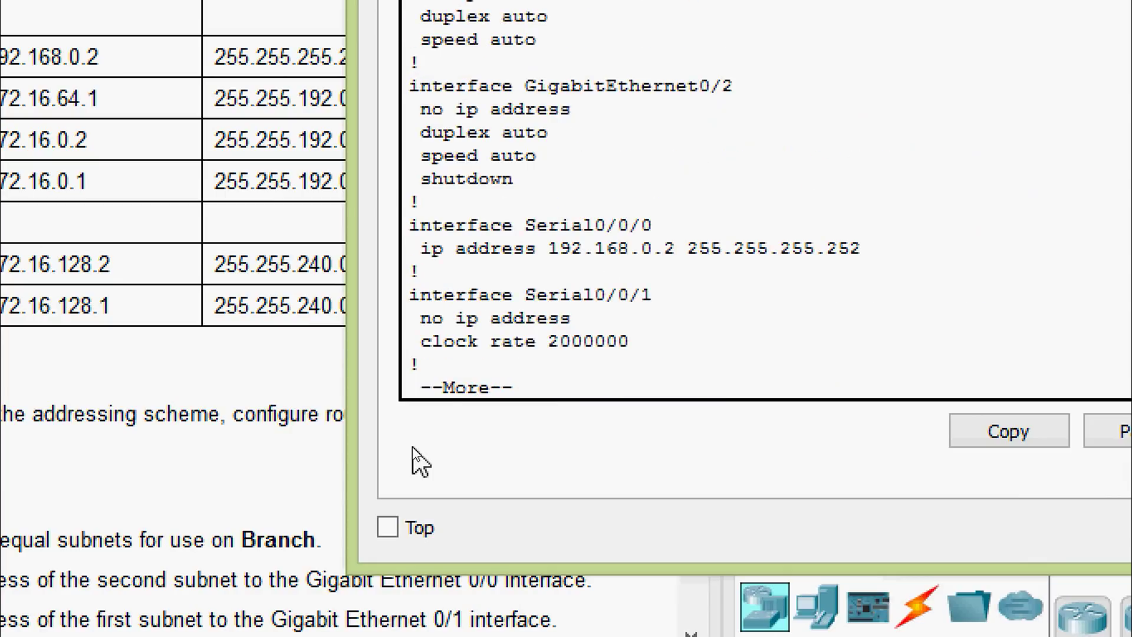
{"action": "key", "text": "space"}
{"action": "scroll", "coordinate": [599, 278], "scroll_direction": "up", "scroll_amount": 6}
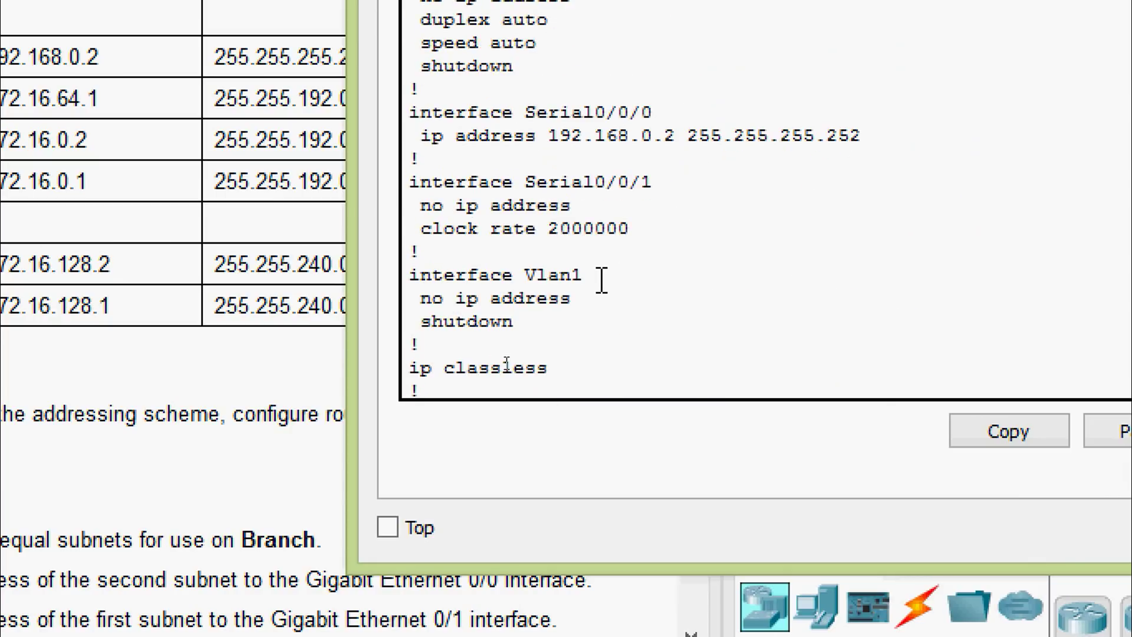
{"action": "scroll", "coordinate": [602, 280], "scroll_direction": "up", "scroll_amount": 3}
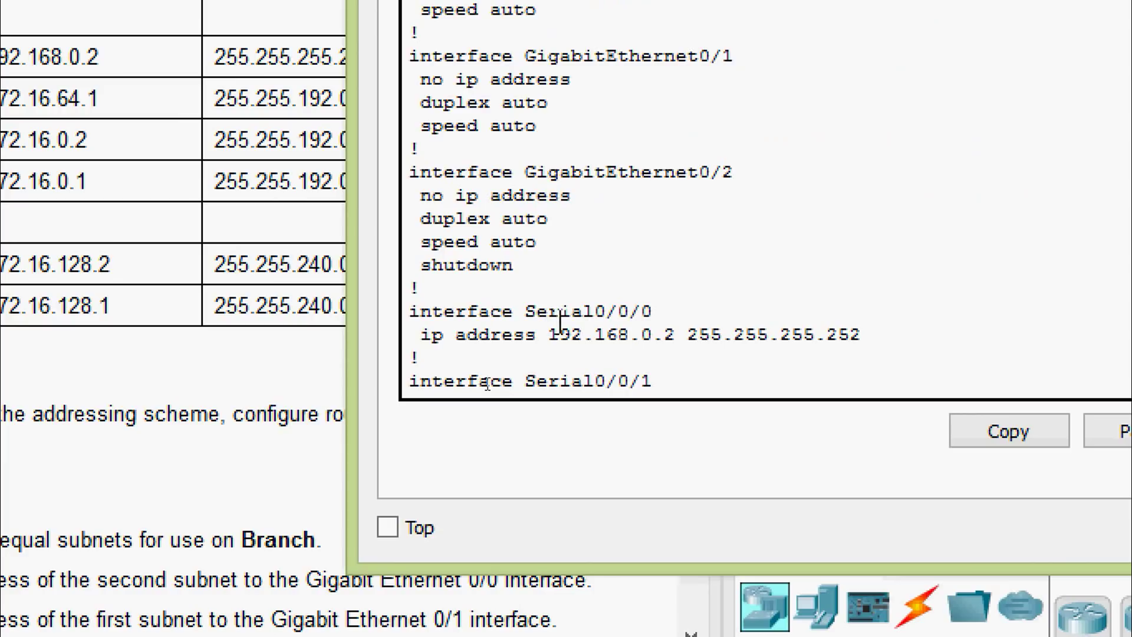
{"action": "scroll", "coordinate": [678, 319], "scroll_direction": "down", "scroll_amount": 2}
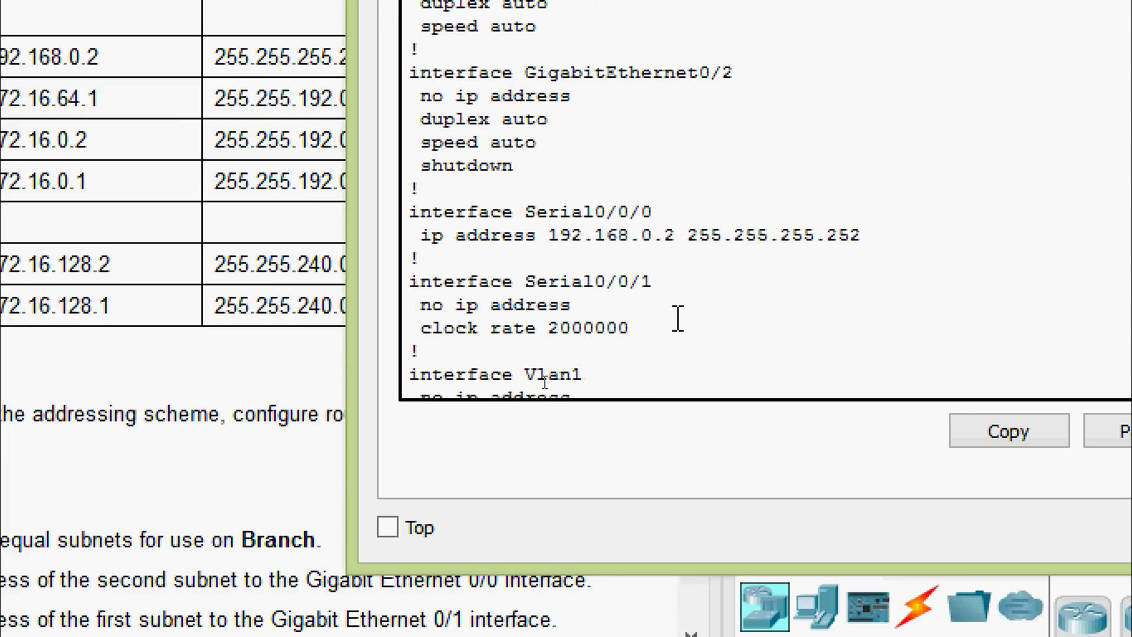
{"action": "scroll", "coordinate": [678, 319], "scroll_direction": "up", "scroll_amount": 2}
{"action": "scroll", "coordinate": [678, 319], "scroll_direction": "up", "scroll_amount": 2}
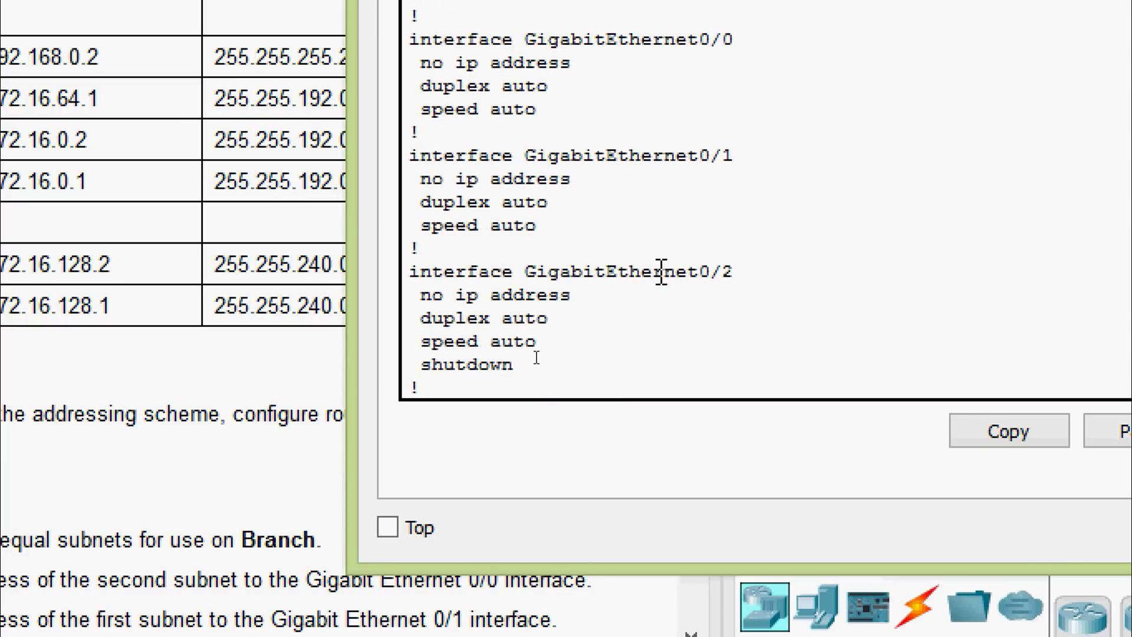
{"action": "scroll", "coordinate": [661, 268], "scroll_direction": "up", "scroll_amount": 2}
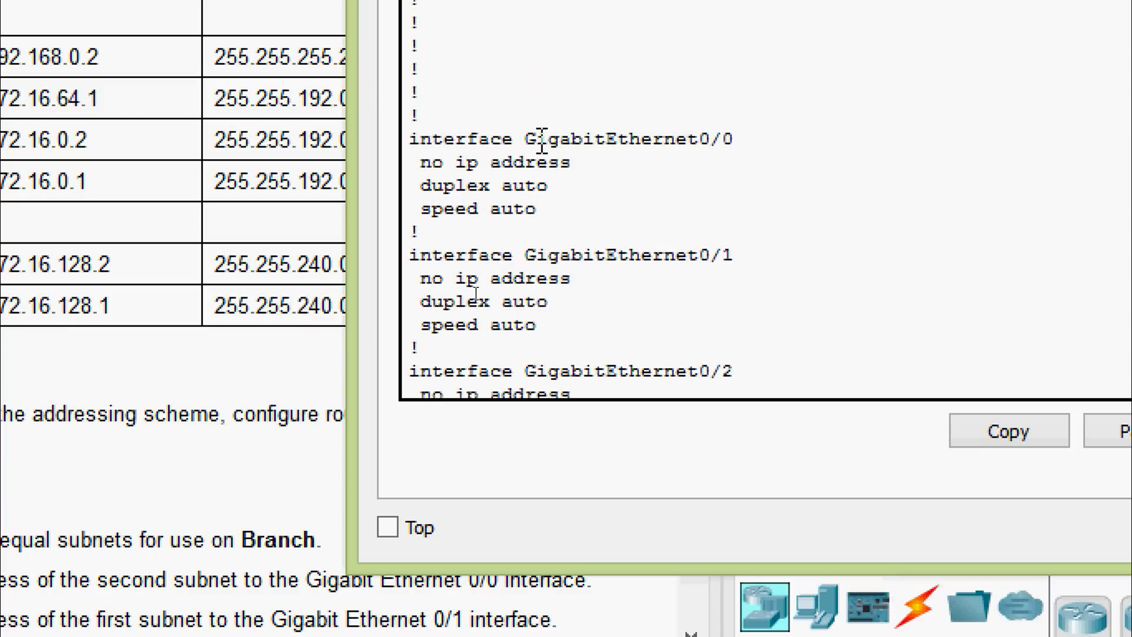
Check the GigabitEthernet0/0 and 0/1 entries in the running configuration, and copy Branch G0/0's address 172.16.159.254 from the Excel addressing table.
{"action": "left_click_drag", "start_coordinate": [526, 139], "coordinate": [759, 141]}
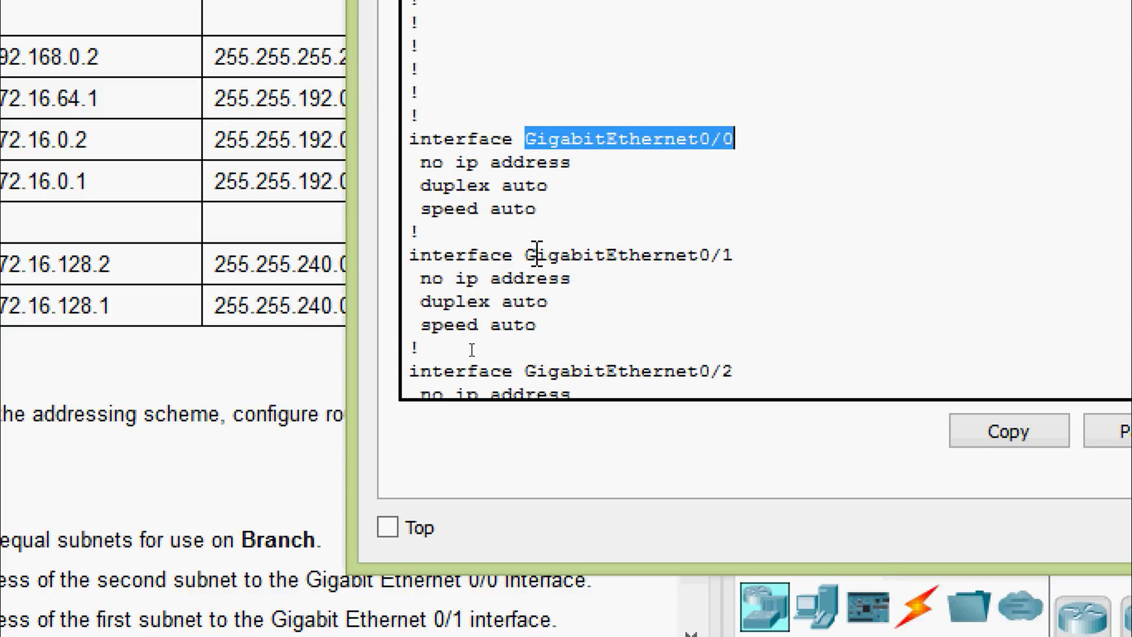
{"action": "left_click_drag", "start_coordinate": [527, 255], "coordinate": [749, 255]}
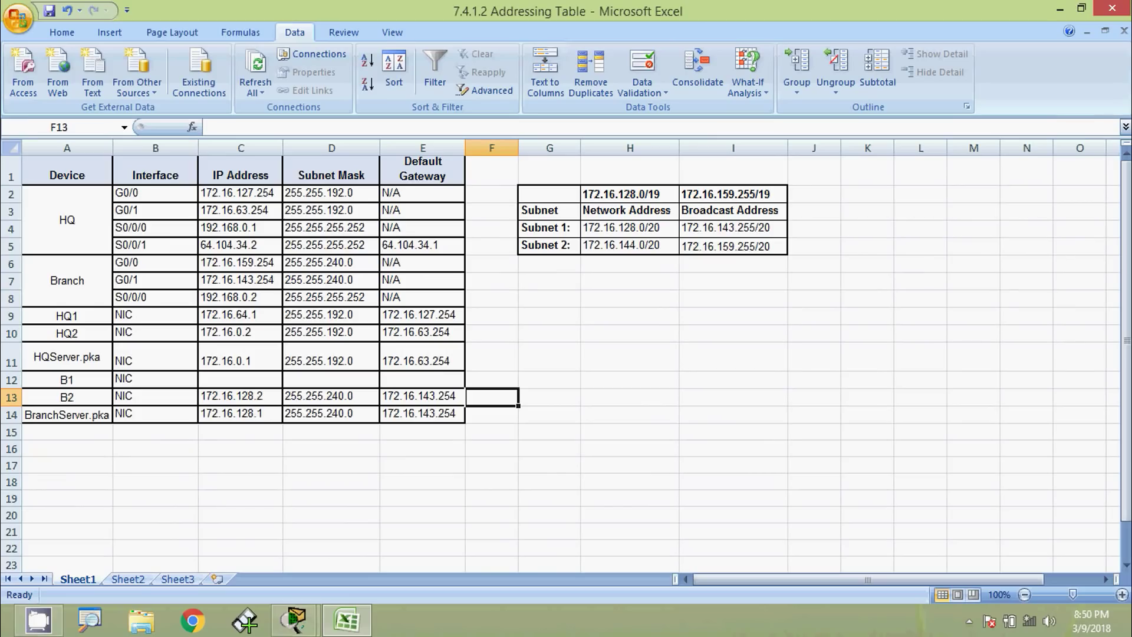
{"action": "key", "text": "alt"}
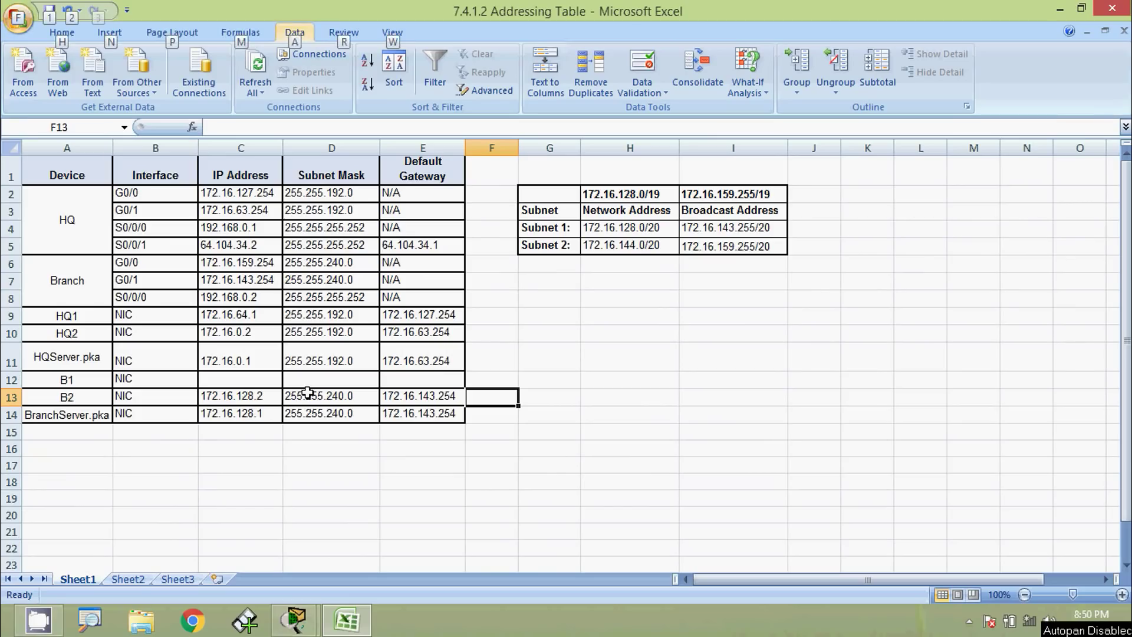
{"action": "left_click", "coordinate": [170, 262]}
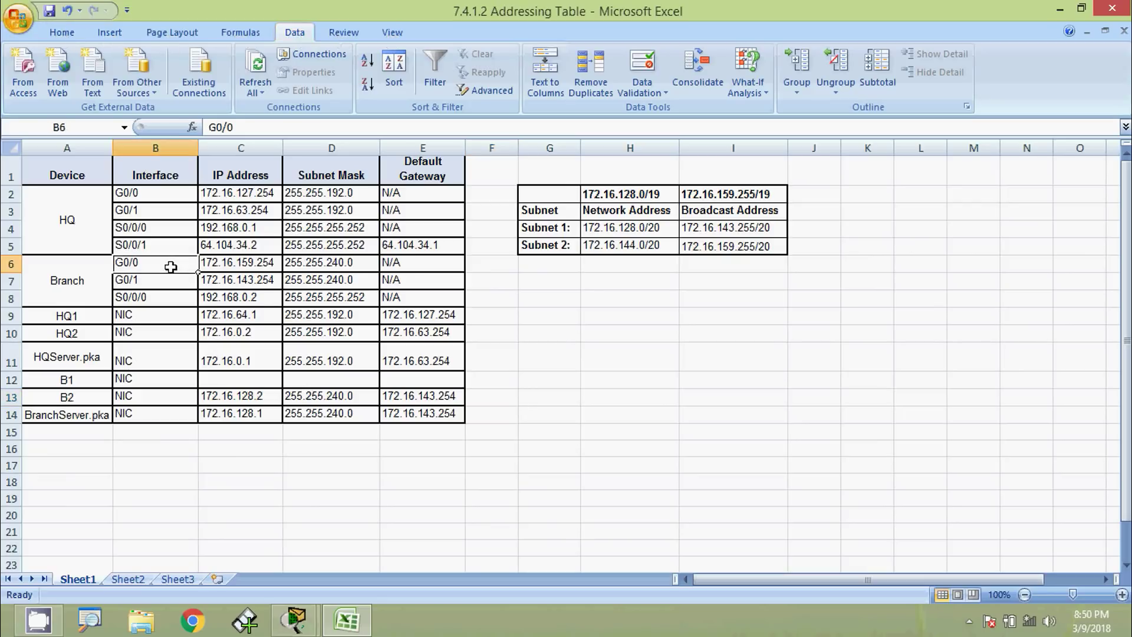
{"action": "left_click", "coordinate": [216, 266]}
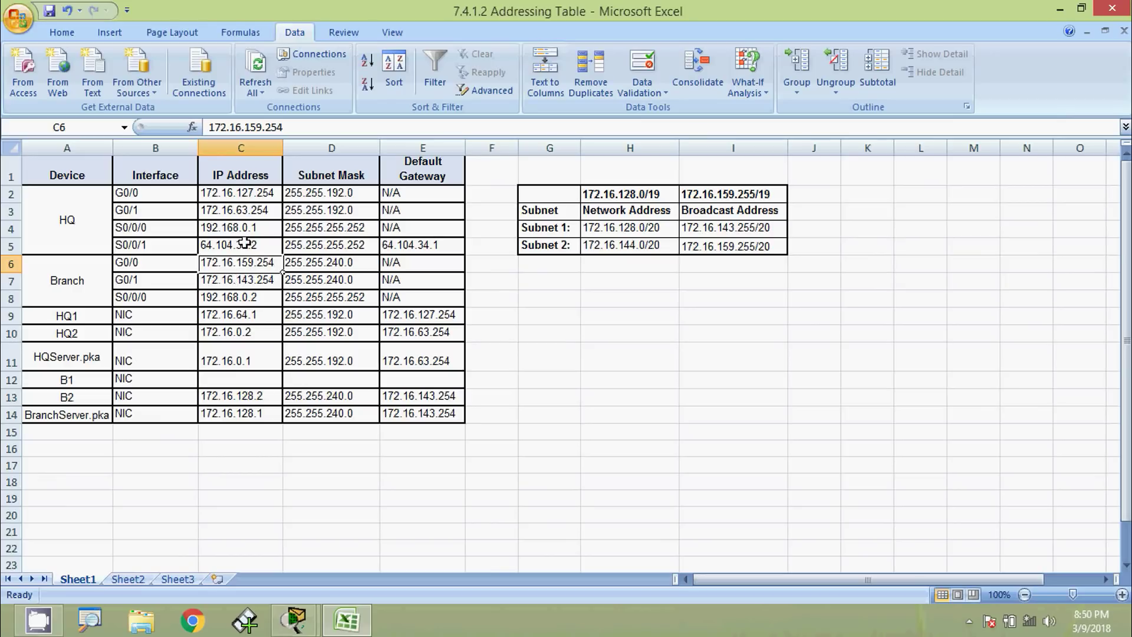
{"action": "left_click_drag", "start_coordinate": [283, 127], "coordinate": [208, 127]}
{"action": "key", "text": "ctrl+c"}
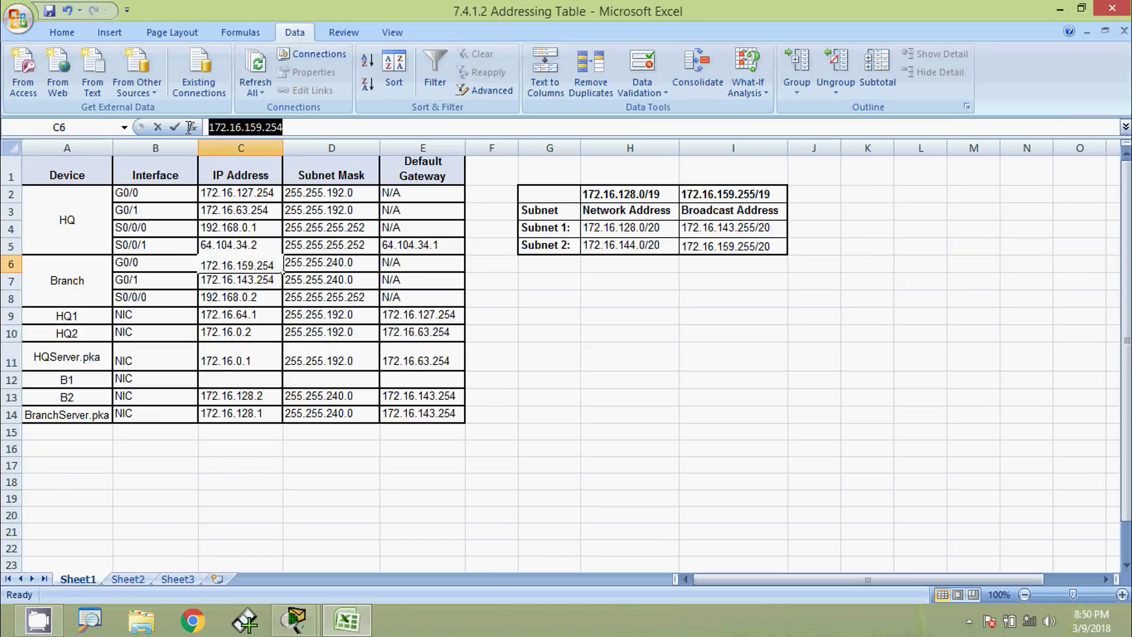
Switch back to the Branch router's command line in Packet Tracer and leave the running configuration listing for the privileged EXEC prompt.
{"action": "left_click", "coordinate": [1081, 8]}
{"action": "left_click", "coordinate": [801, 117]}
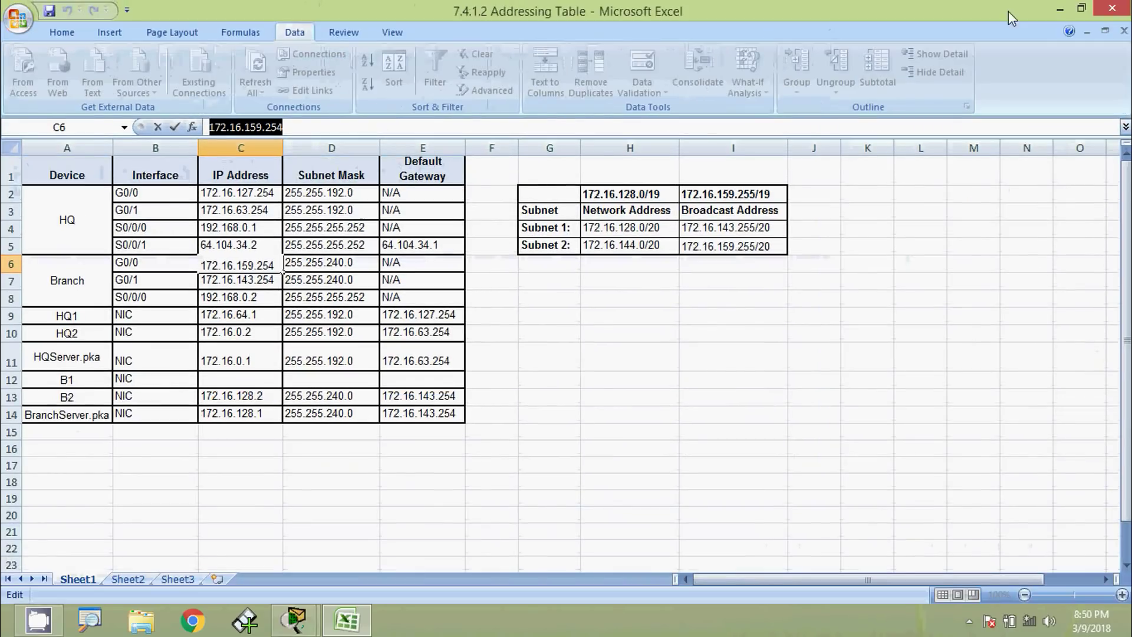
{"action": "left_click", "coordinate": [1057, 9]}
{"action": "left_click", "coordinate": [914, 259]}
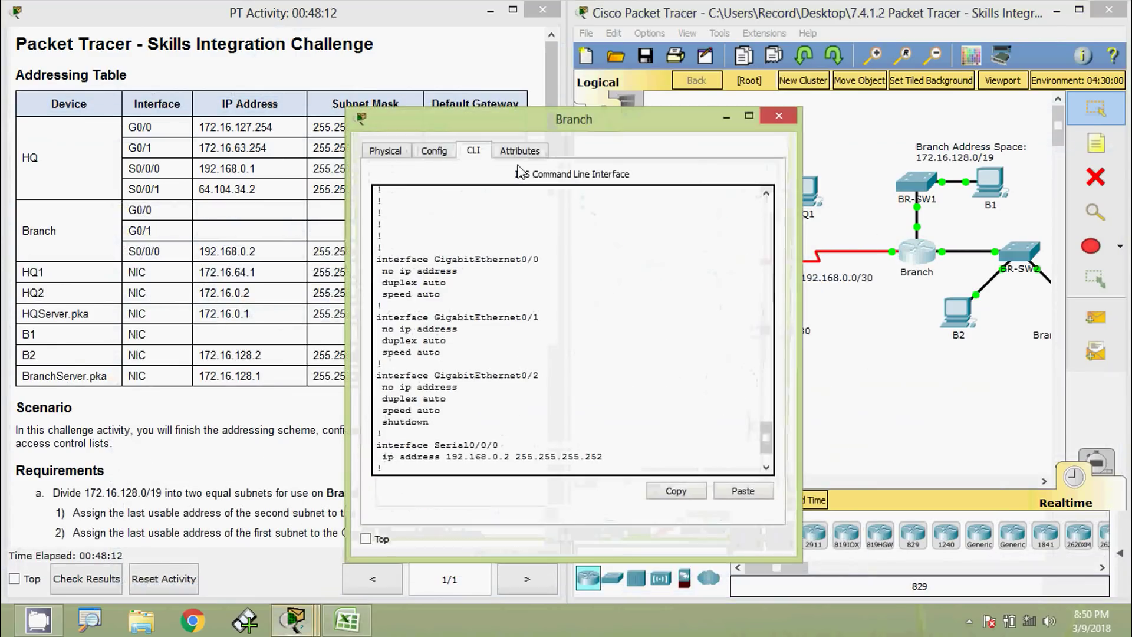
{"action": "left_click_drag", "start_coordinate": [759, 116], "coordinate": [588, 61]}
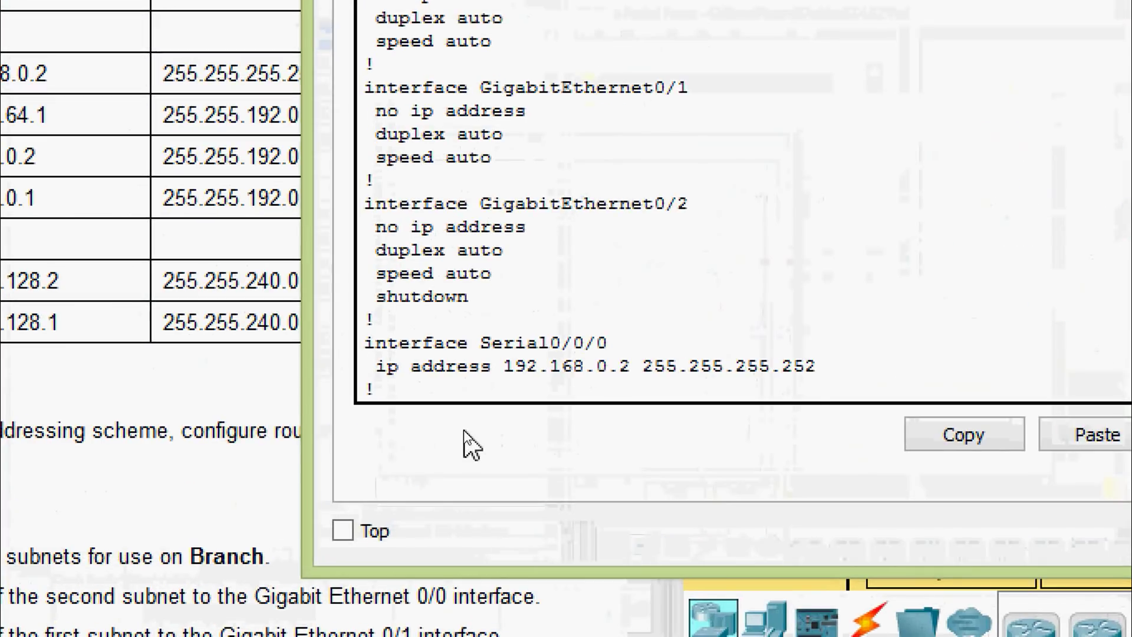
{"action": "key", "text": "Return"}
{"action": "key", "text": "Return"}
{"action": "key", "text": "Return"}
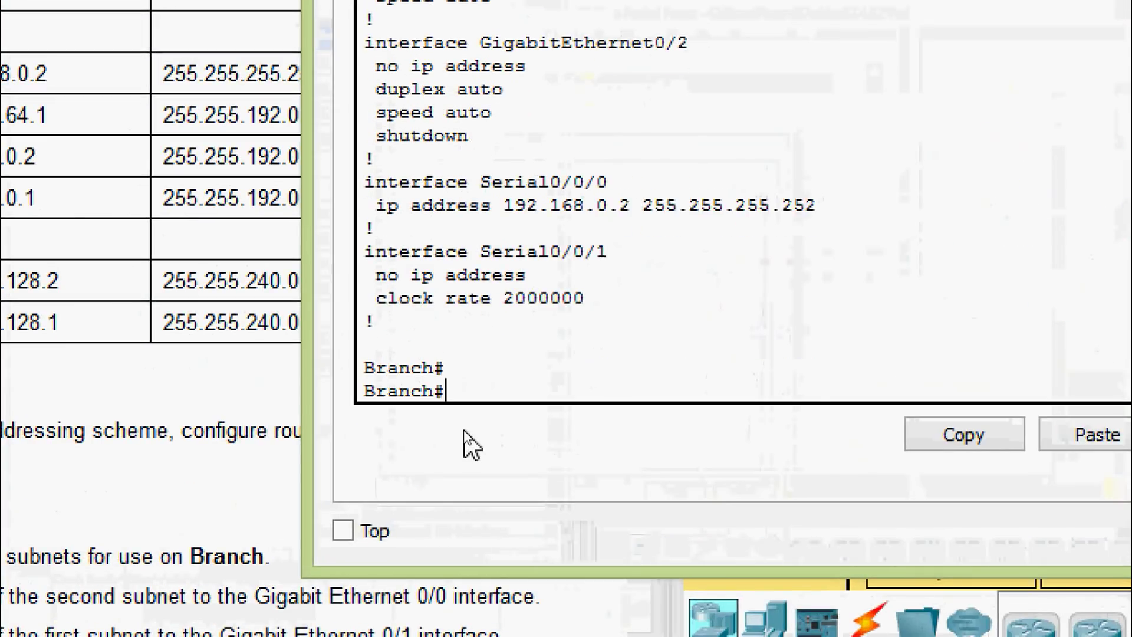
Enter global configuration mode on the Branch router with configure terminal.
{"action": "type", "text": "conf"}
{"action": "key", "text": "Tab"}
{"action": "type", "text": "t"}
{"action": "key", "text": "Tab"}
{"action": "key", "text": "Return"}
{"action": "key", "text": "Return"}
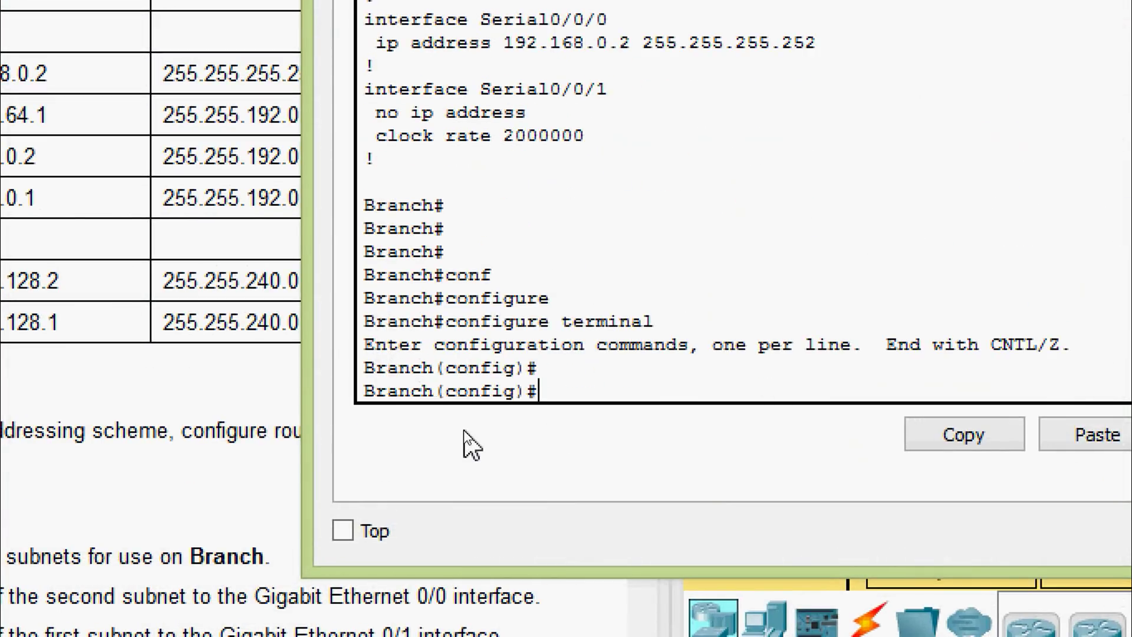
Enter interface configuration mode for the Branch router's GigabitEthernet 0/0.
{"action": "type", "text": "inter"}
{"action": "key", "text": "Tab"}
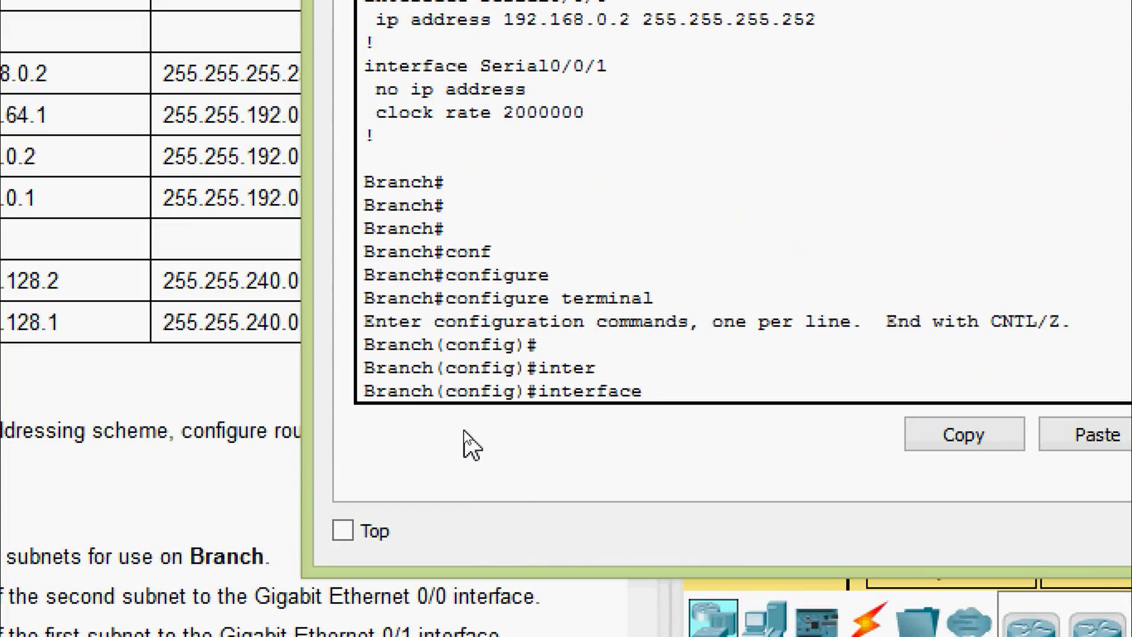
{"action": "type", "text": "gi"}
{"action": "key", "text": "Tab"}
{"action": "type", "text": "0/0"}
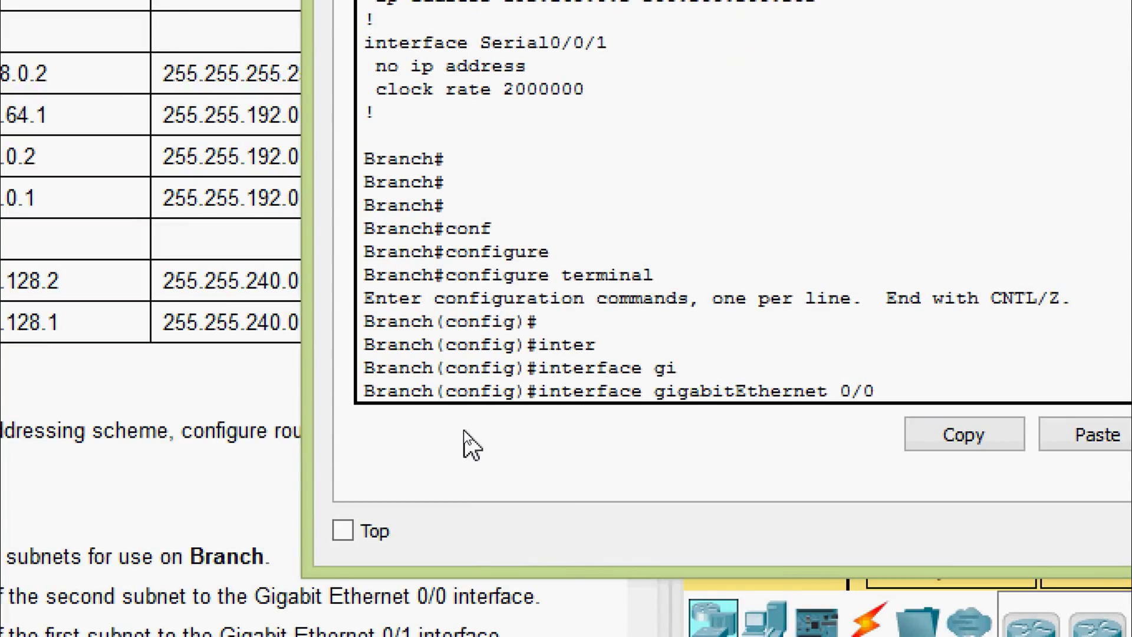
{"action": "key", "text": "Return"}
Assign the copied IP address 172.16.159.254 with subnet mask 255.255.240.0 to GigabitEthernet 0/0.
{"action": "type", "text": "ip ad"}
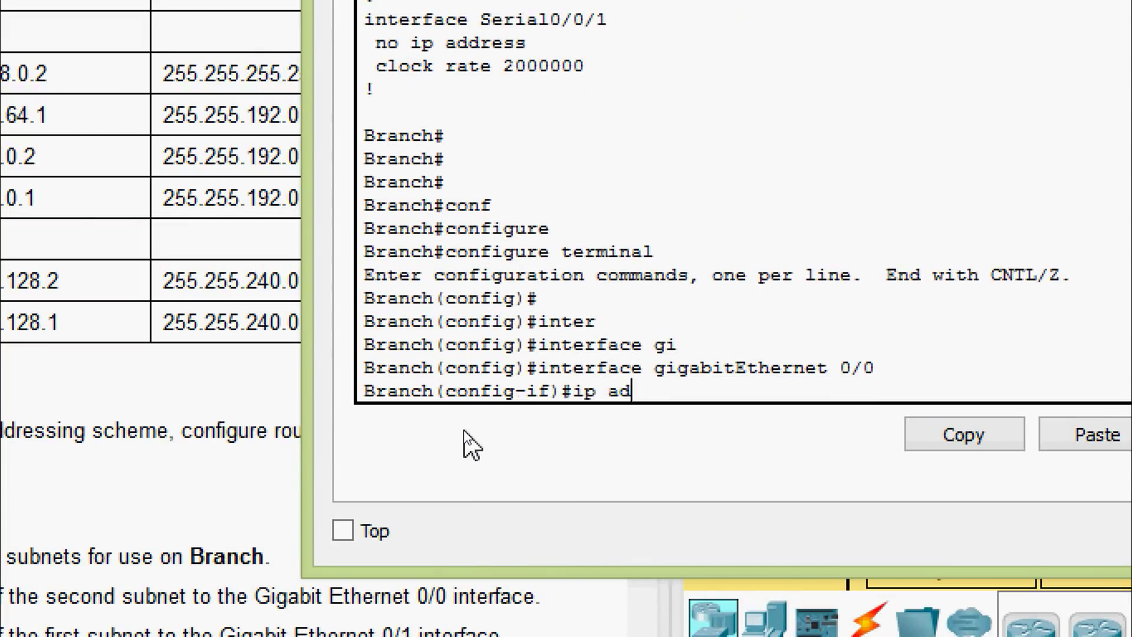
{"action": "key", "text": "Tab"}
{"action": "right_click", "coordinate": [705, 386]}
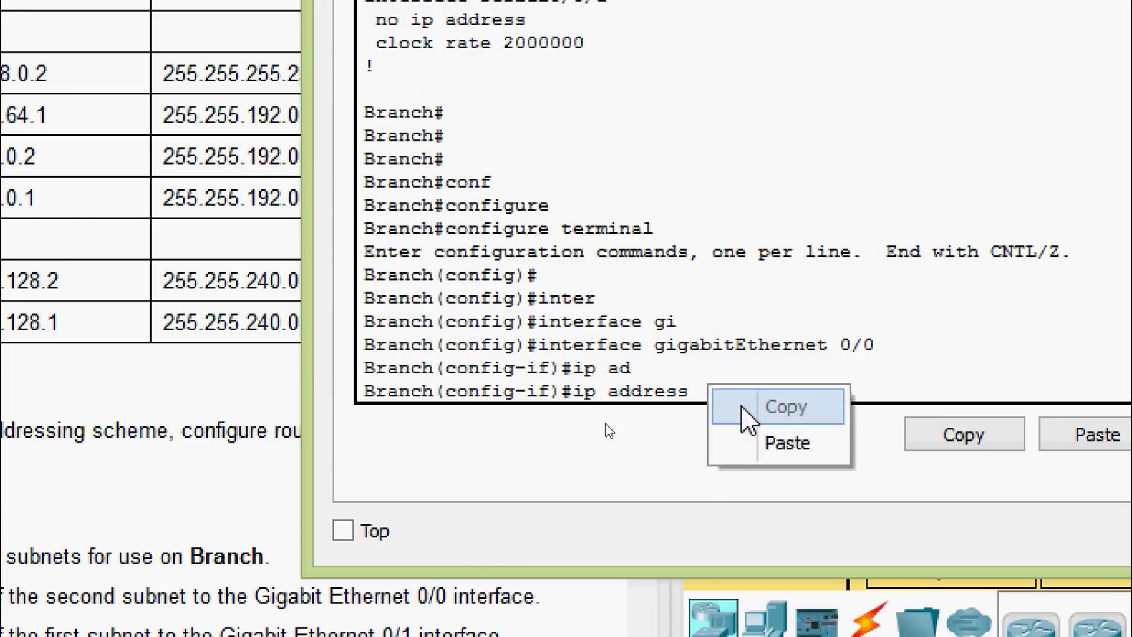
{"action": "left_click", "coordinate": [784, 442]}
{"action": "type", "text": "?"}
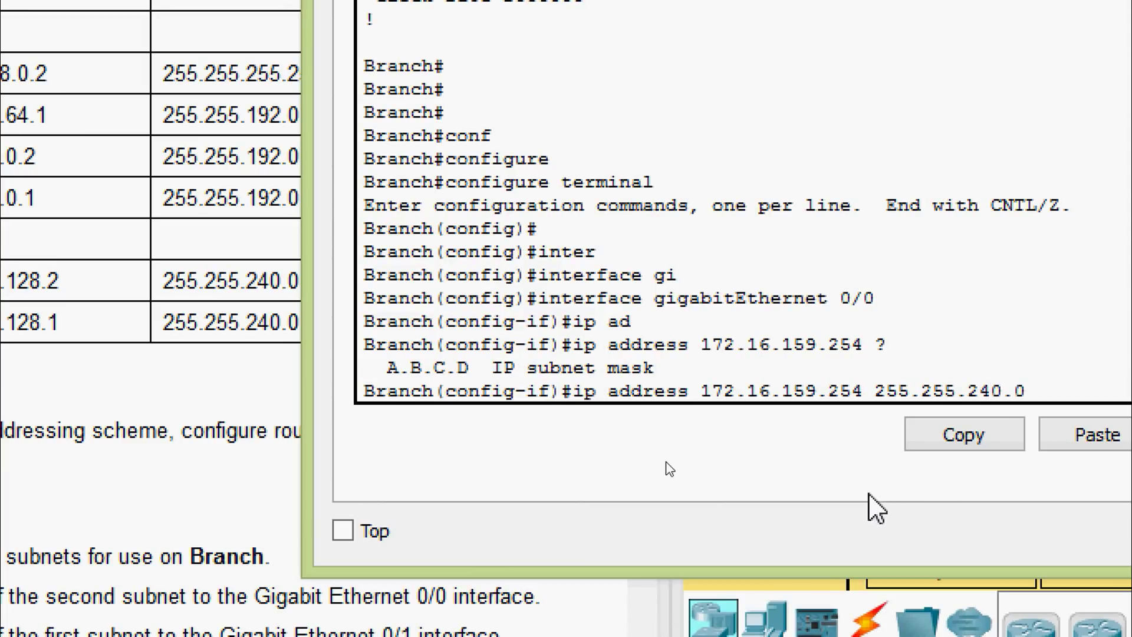
{"action": "key", "text": "Return"}
Copy Branch G0/1's IP address 172.16.143.254 from the Excel addressing table and return to the router's command line.
{"action": "key", "text": "alt+Tab"}
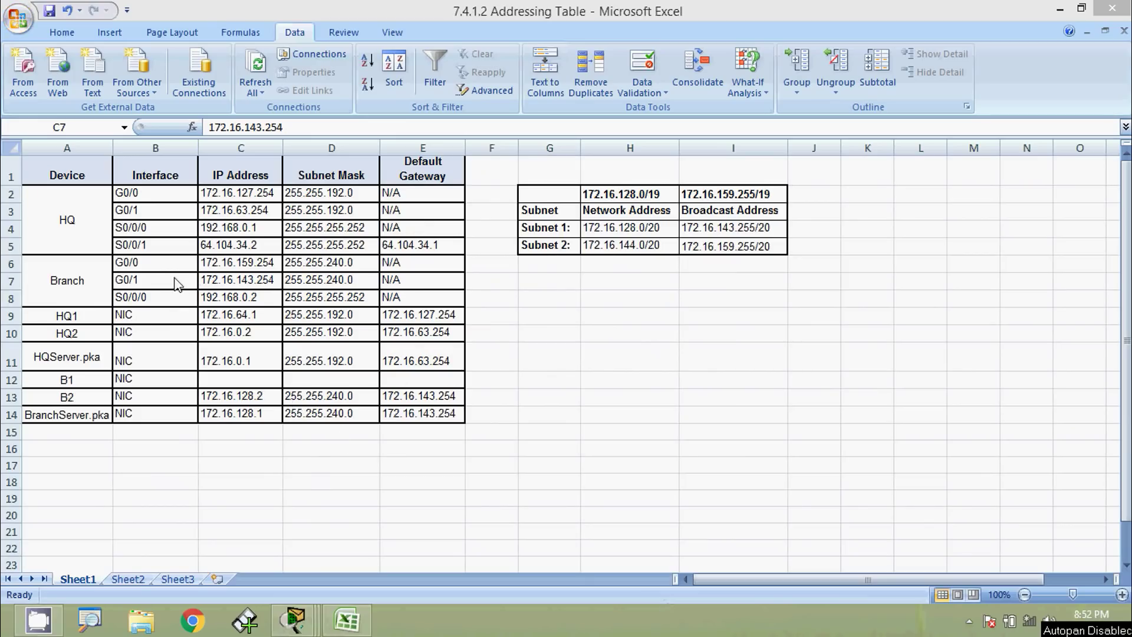
{"action": "left_click", "coordinate": [213, 284]}
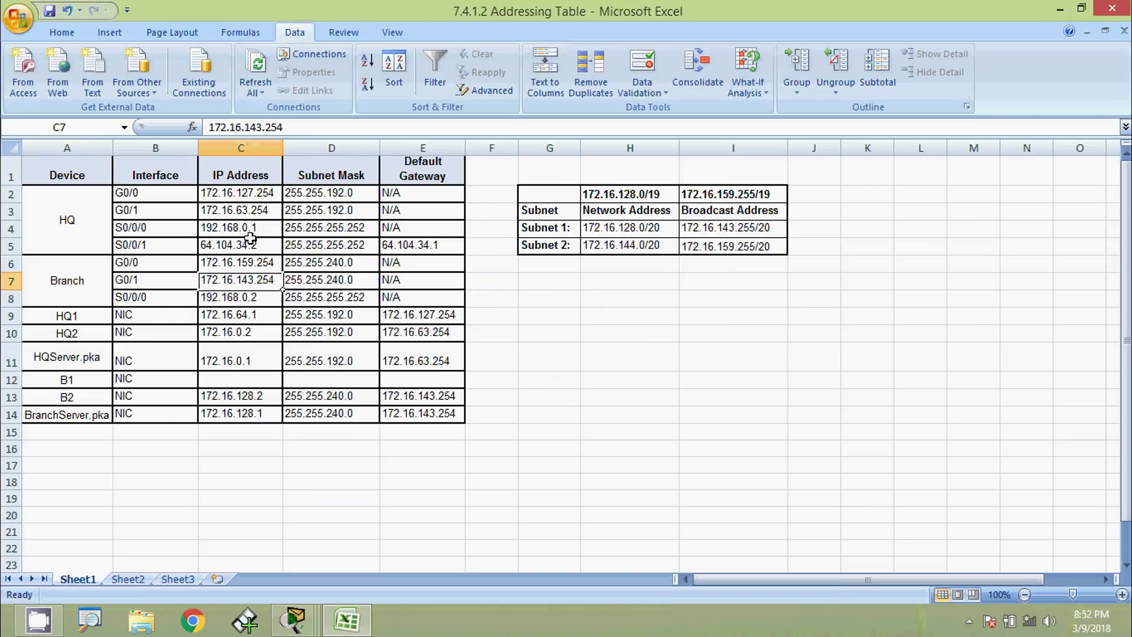
{"action": "left_click_drag", "start_coordinate": [296, 131], "coordinate": [204, 127]}
{"action": "key", "text": "ctrl+c"}
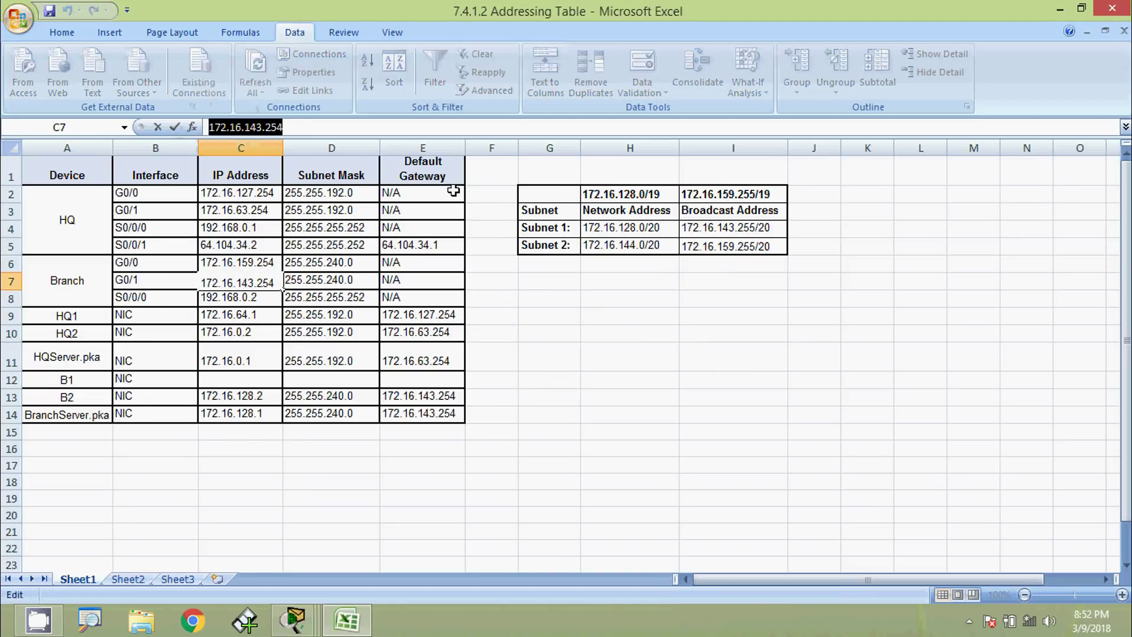
{"action": "left_click", "coordinate": [1053, 11]}
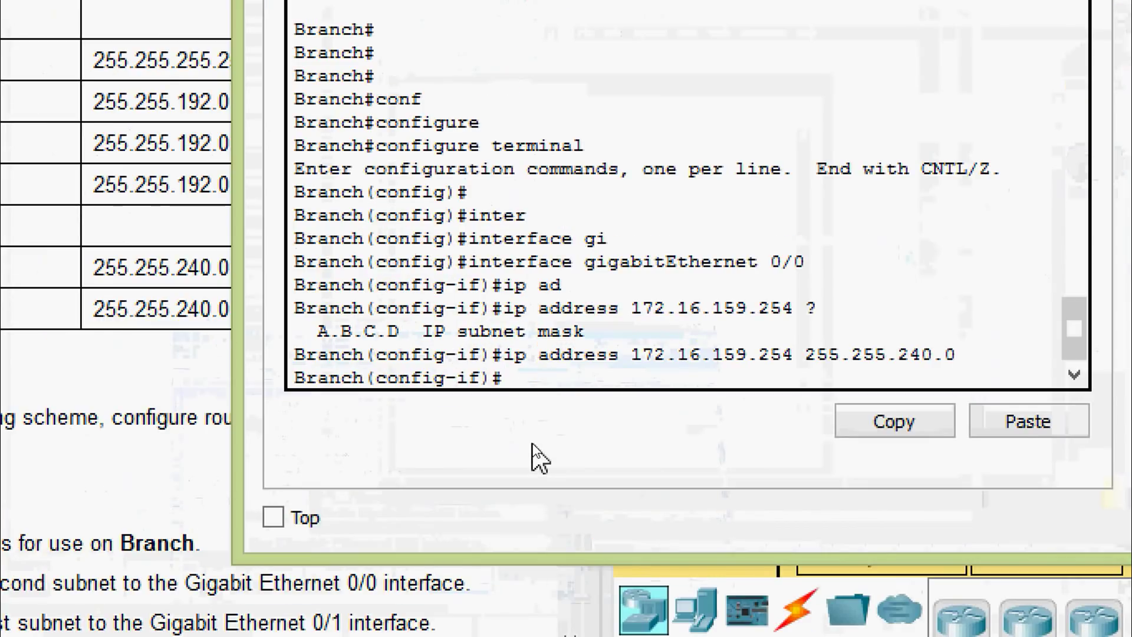
Exit the GigabitEthernet 0/0 configuration and enter interface configuration mode for GigabitEthernet 0/1.
{"action": "type", "text": "exit"}
{"action": "key", "text": "Return"}
{"action": "type", "text": "inter"}
{"action": "key", "text": "Tab"}
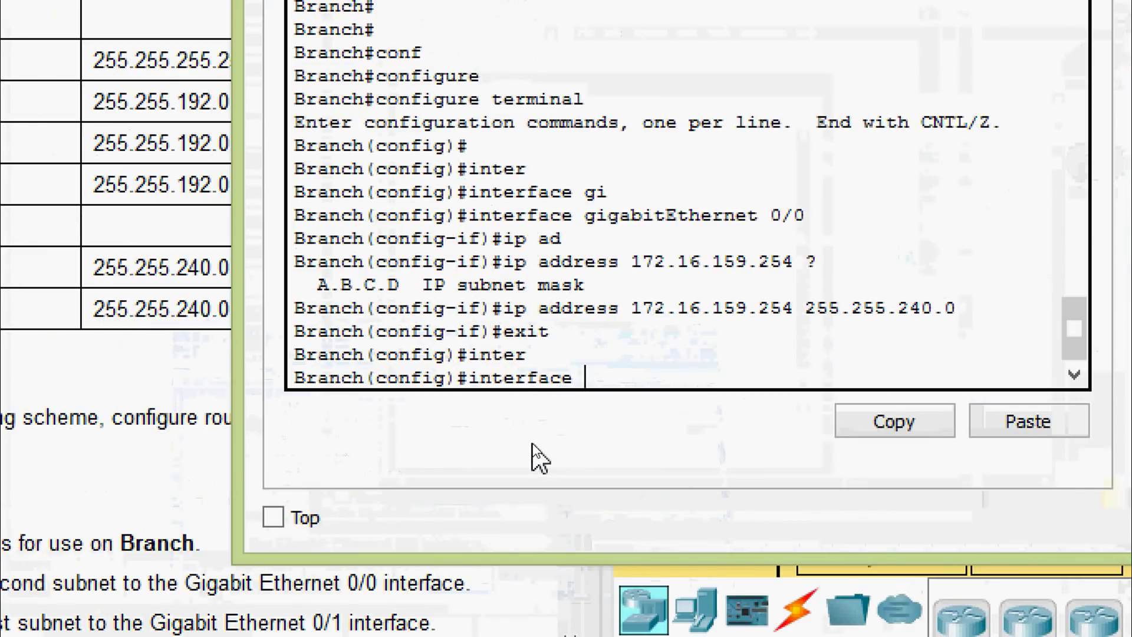
{"action": "type", "text": "gi"}
{"action": "key", "text": "Tab"}
{"action": "type", "text": "0/1"}
{"action": "key", "text": "Return"}
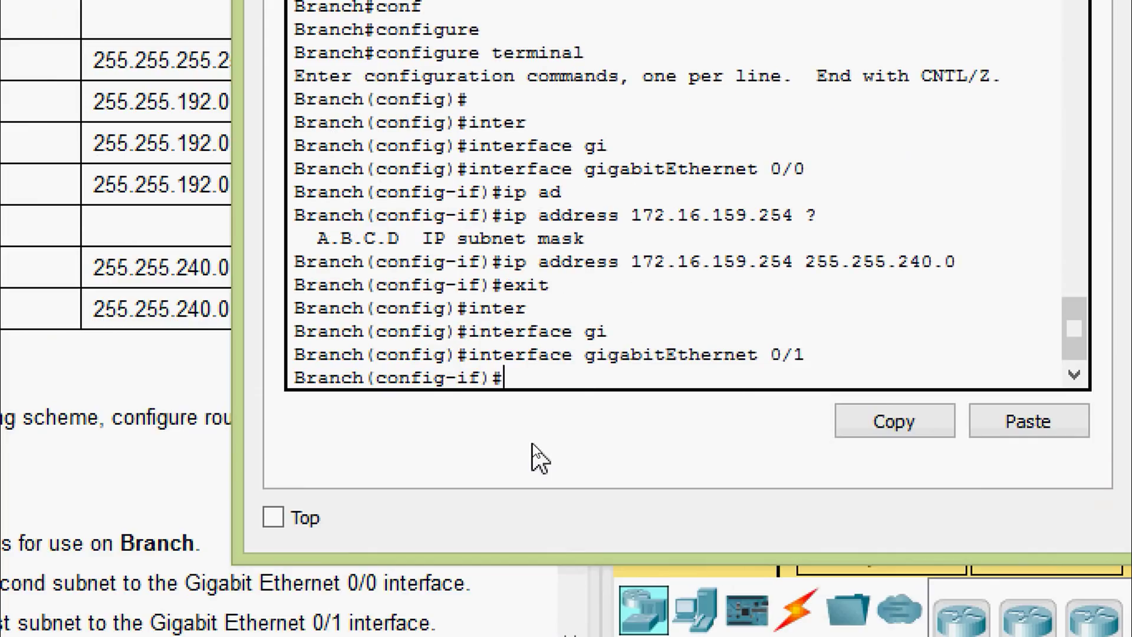
Assign the copied IP address 172.16.143.254 with subnet mask 255.255.240.0 to GigabitEthernet 0/1.
{"action": "type", "text": "ip ad"}
{"action": "key", "text": "Tab"}
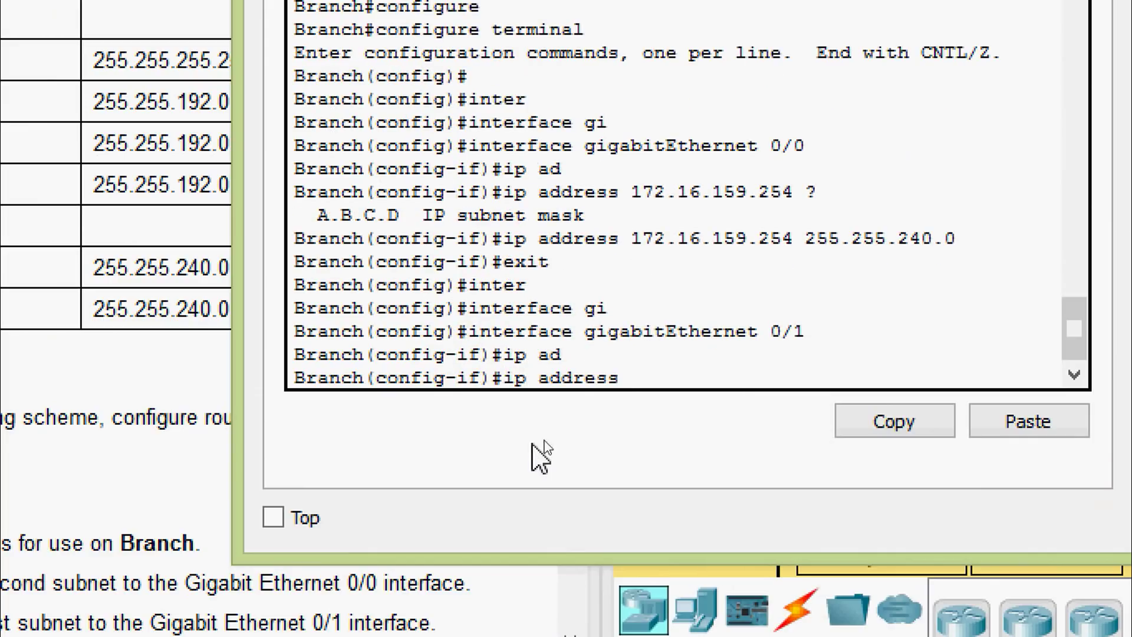
{"action": "right_click", "coordinate": [682, 379]}
{"action": "left_click", "coordinate": [731, 438]}
{"action": "type", "text": "?"}
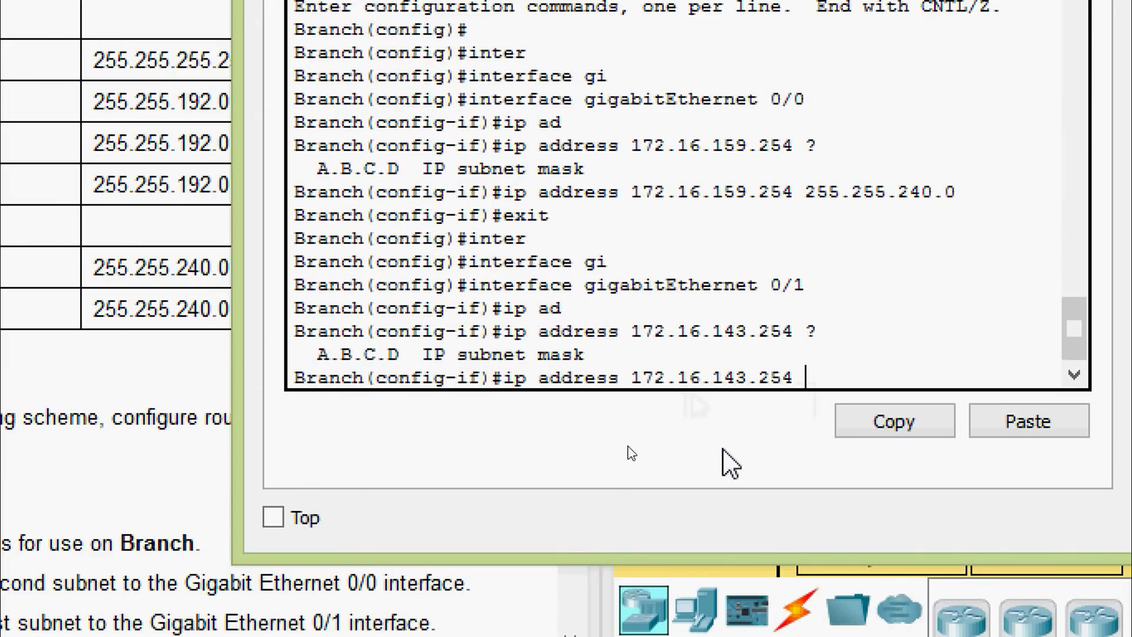
{"action": "type", "text": "255.255.240."}
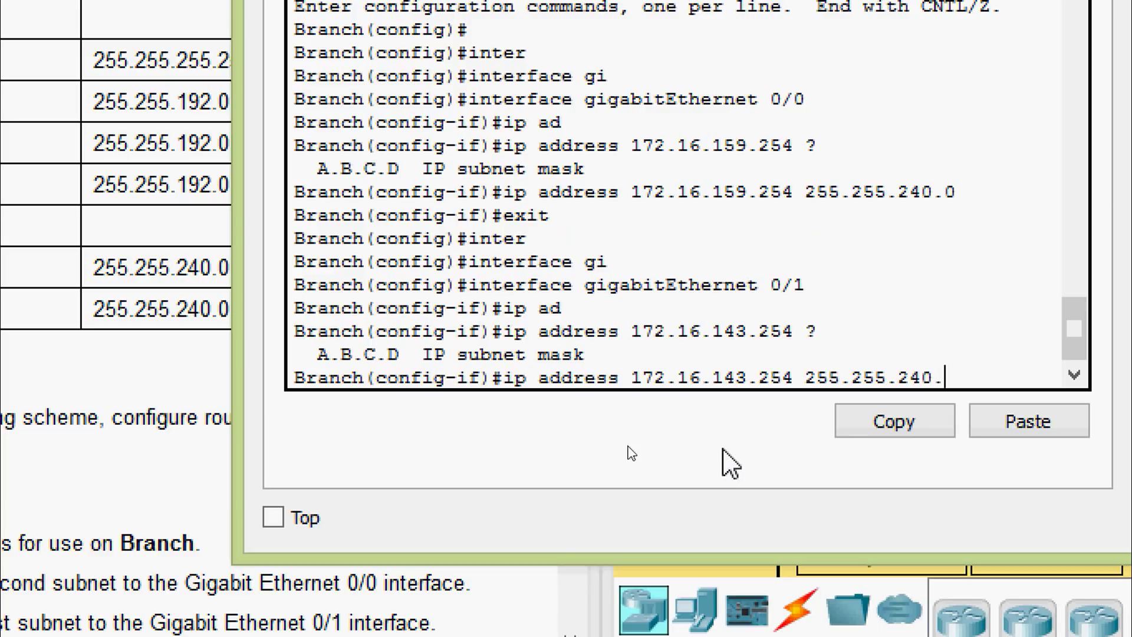
{"action": "type", "text": "0"}
{"action": "key", "text": "Return"}
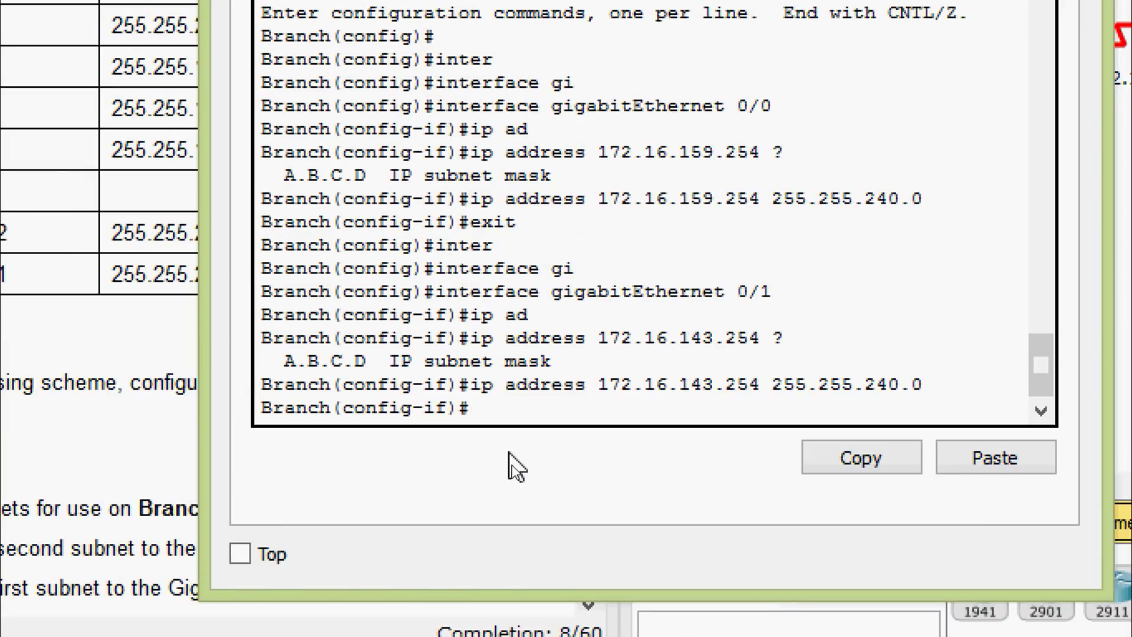
Return to privileged EXEC mode and display the Branch router's configuration with show running-config.
{"action": "key", "text": "ctrl+z"}
{"action": "key", "text": "Return"}
{"action": "type", "text": "sh"}
{"action": "key", "text": "Tab"}
{"action": "type", "text": "ru"}
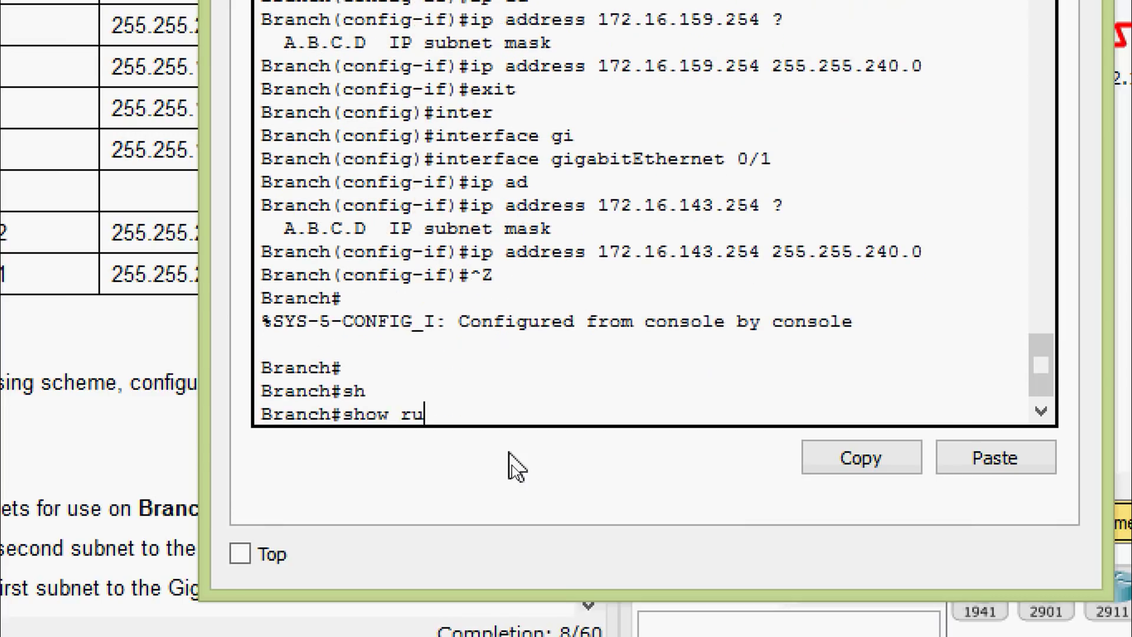
{"action": "key", "text": "Tab"}
{"action": "key", "text": "Return"}
Examine the IP addresses and subnet masks listed for GigabitEthernet0/0 and GigabitEthernet0/1 in the running configuration.
{"action": "key", "text": "space"}
{"action": "key", "text": "space"}
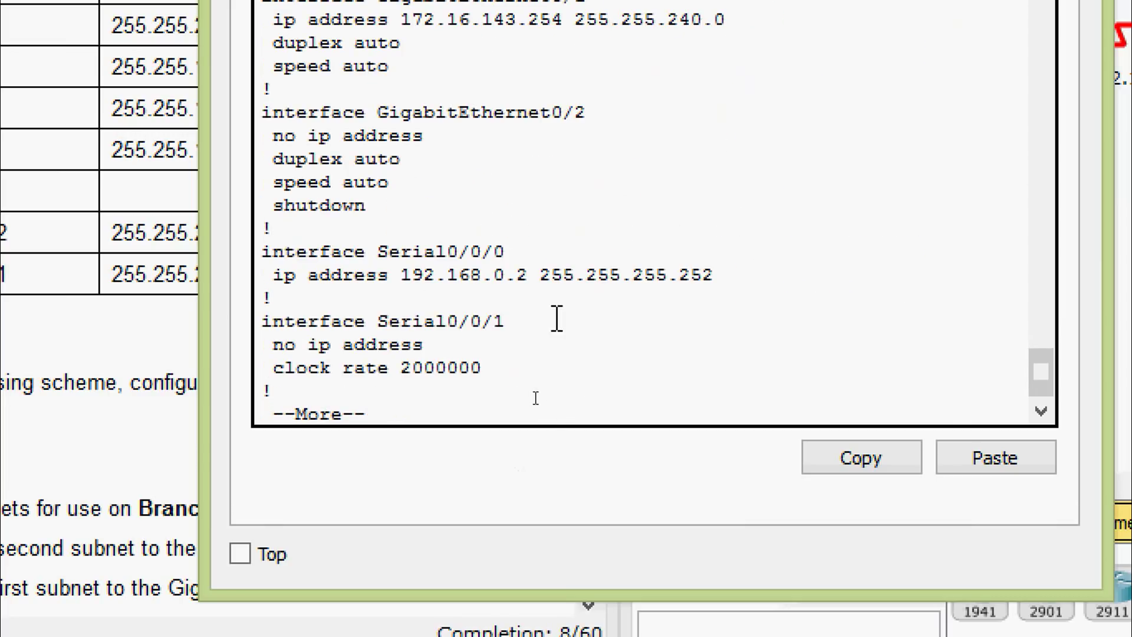
{"action": "scroll", "coordinate": [535, 398], "scroll_direction": "down", "scroll_amount": 1}
{"action": "scroll", "coordinate": [533, 249], "scroll_direction": "up", "scroll_amount": 5}
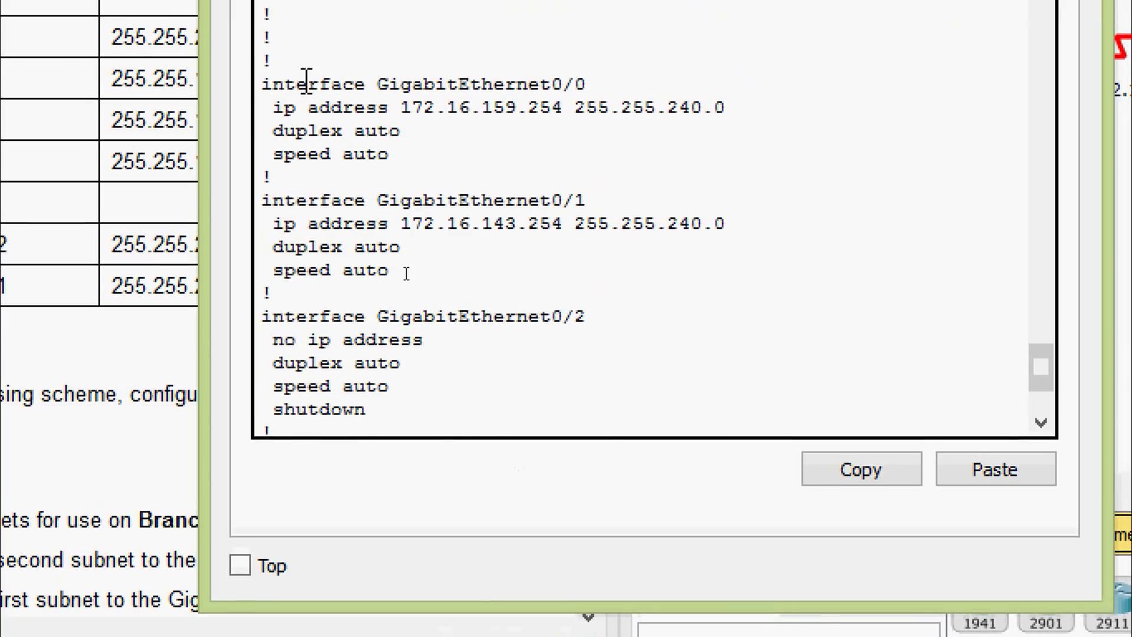
{"action": "left_click_drag", "start_coordinate": [367, 72], "coordinate": [731, 109]}
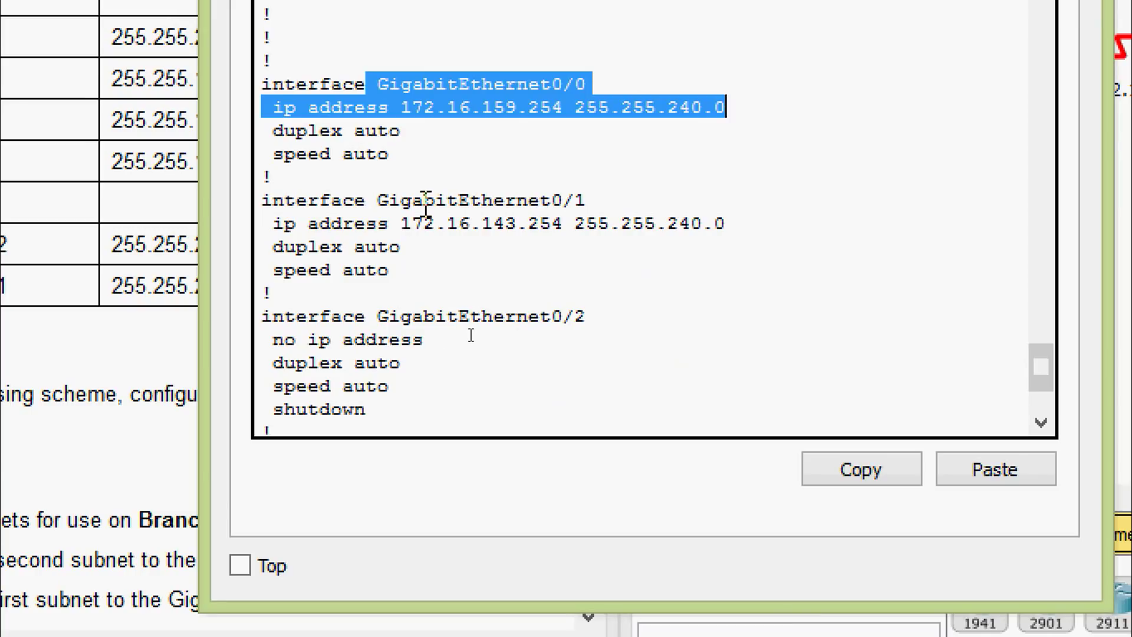
{"action": "left_click_drag", "start_coordinate": [379, 200], "coordinate": [756, 227]}
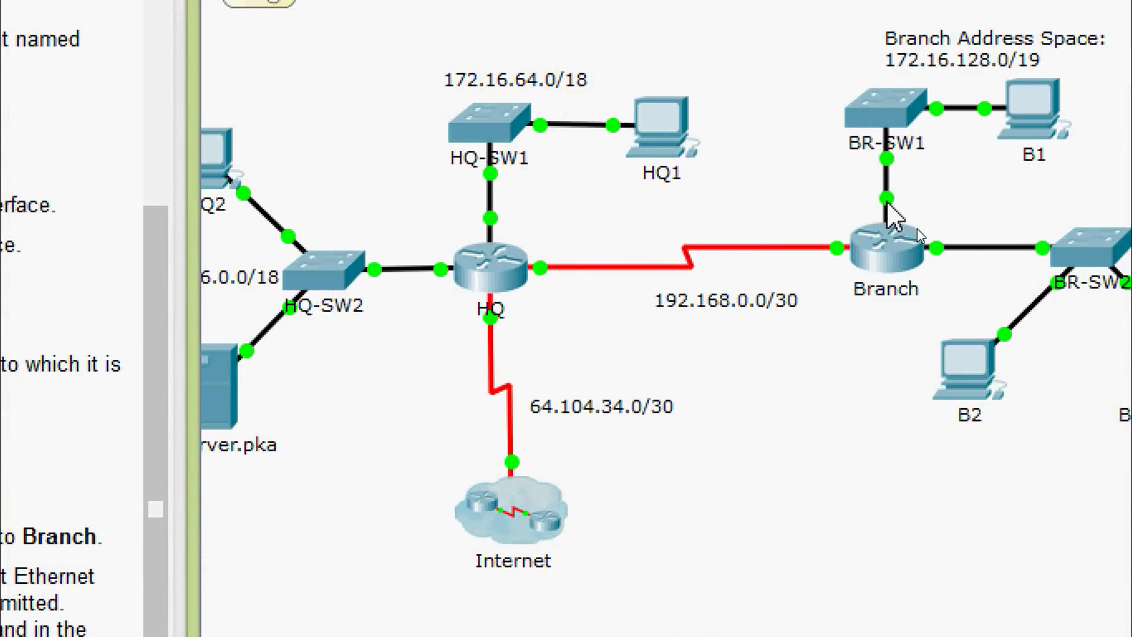
Switch to the Excel addressing table and copy the Branch G0/0 address 172.16.159.254 into B1's default gateway cell.
{"action": "mouse_move", "coordinate": [887, 201]}
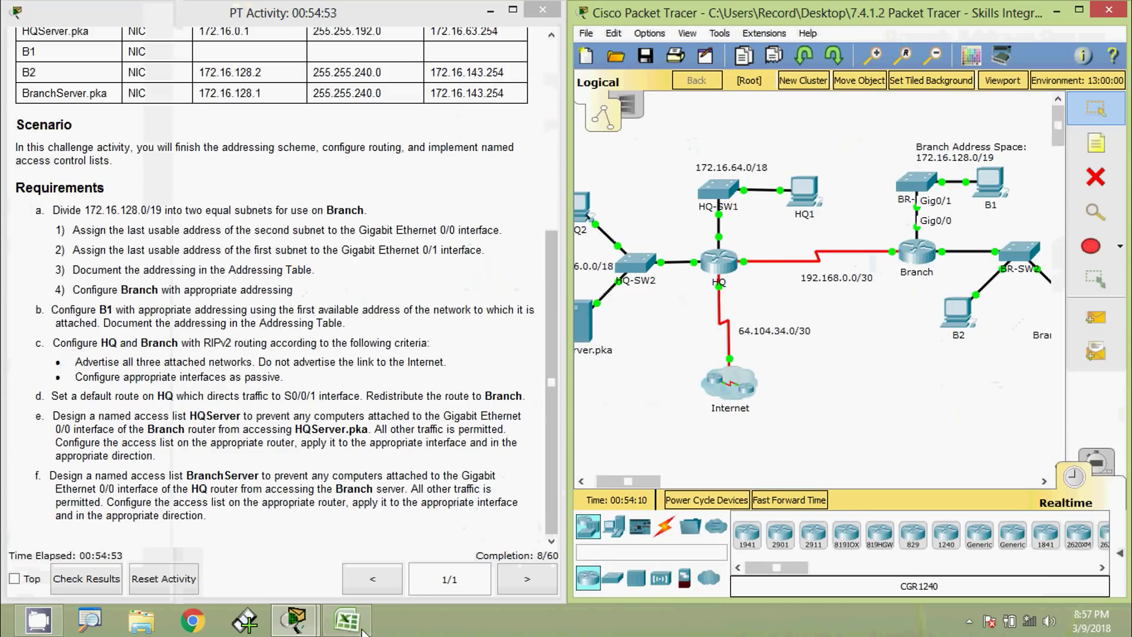
{"action": "left_click", "coordinate": [346, 619]}
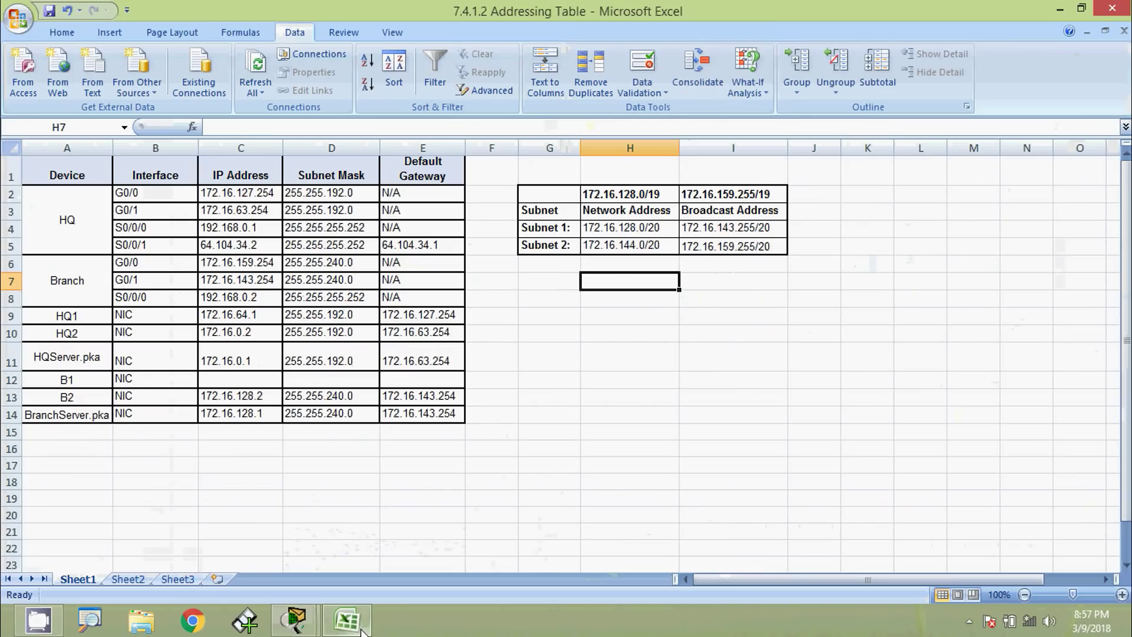
{"action": "left_click", "coordinate": [625, 334]}
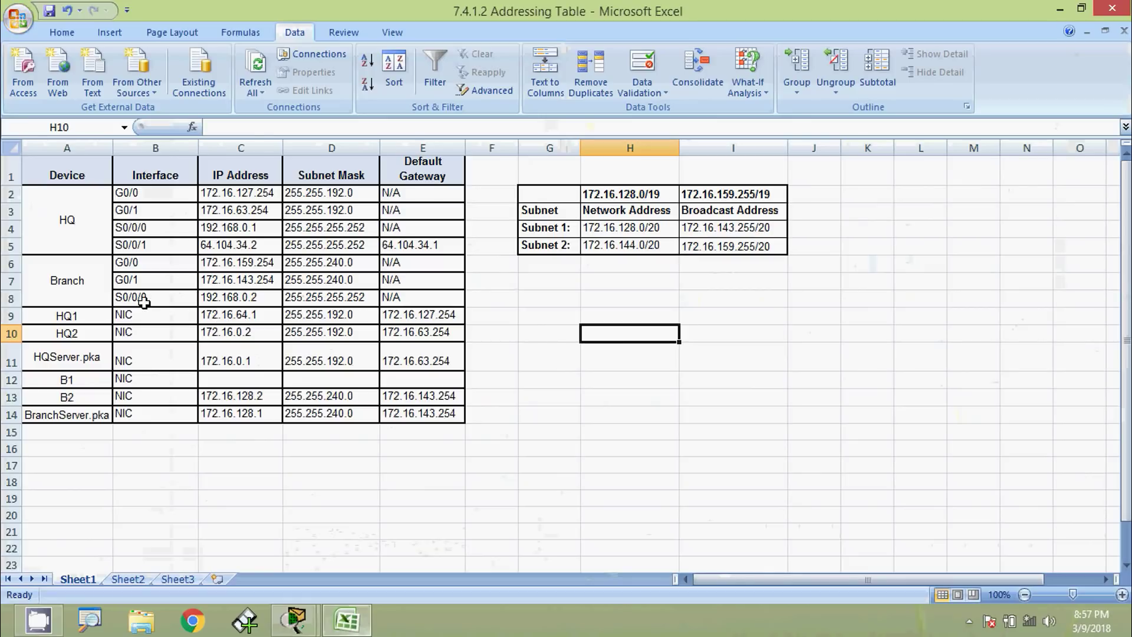
{"action": "left_click", "coordinate": [133, 268]}
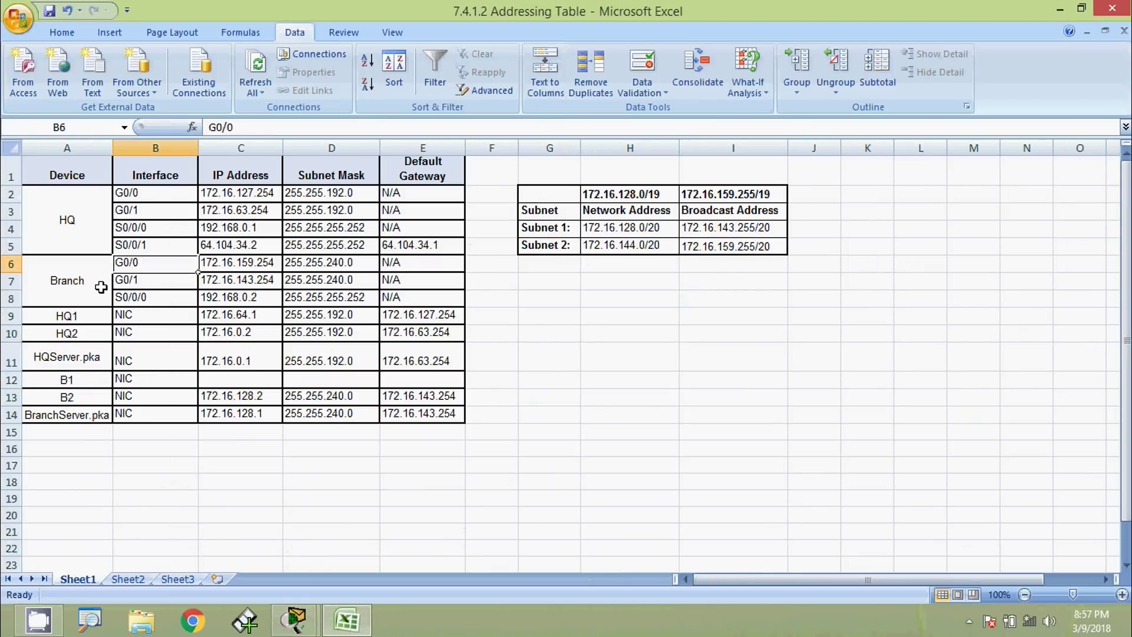
{"action": "left_click", "coordinate": [222, 259]}
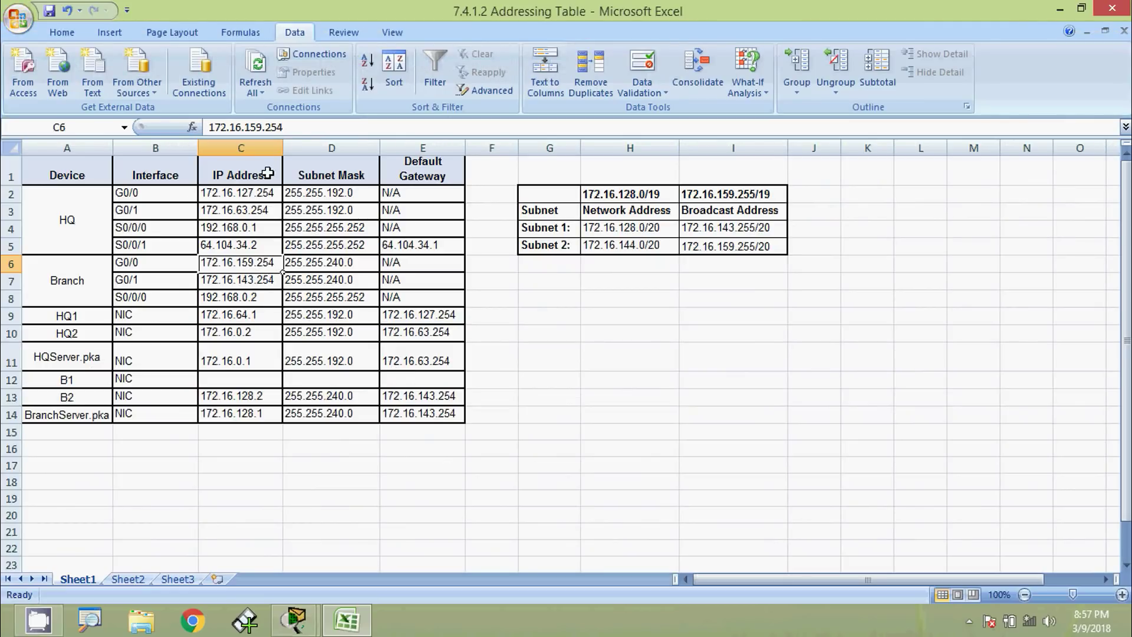
{"action": "left_click_drag", "start_coordinate": [299, 127], "coordinate": [182, 134]}
{"action": "key", "text": "ctrl+c"}
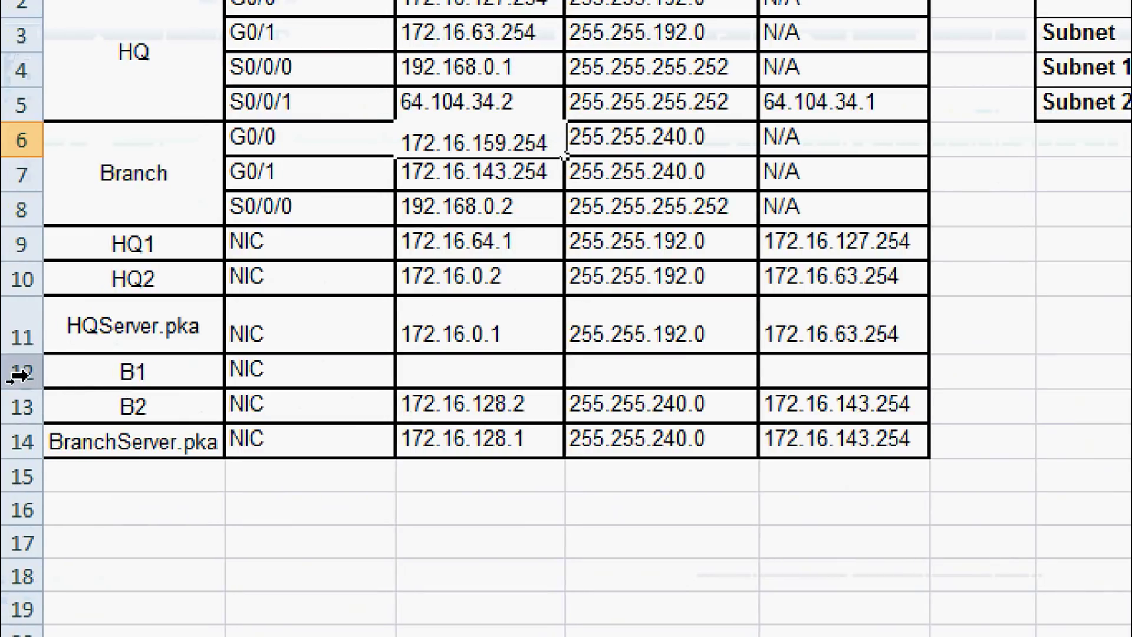
{"action": "left_click", "coordinate": [18, 375]}
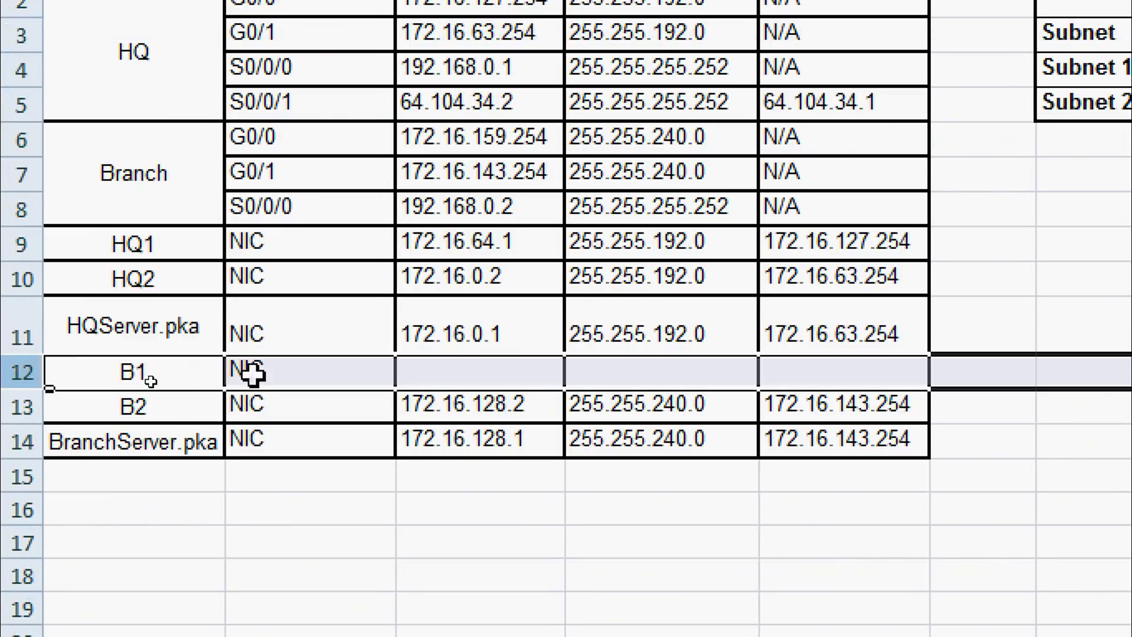
{"action": "left_click", "coordinate": [795, 376]}
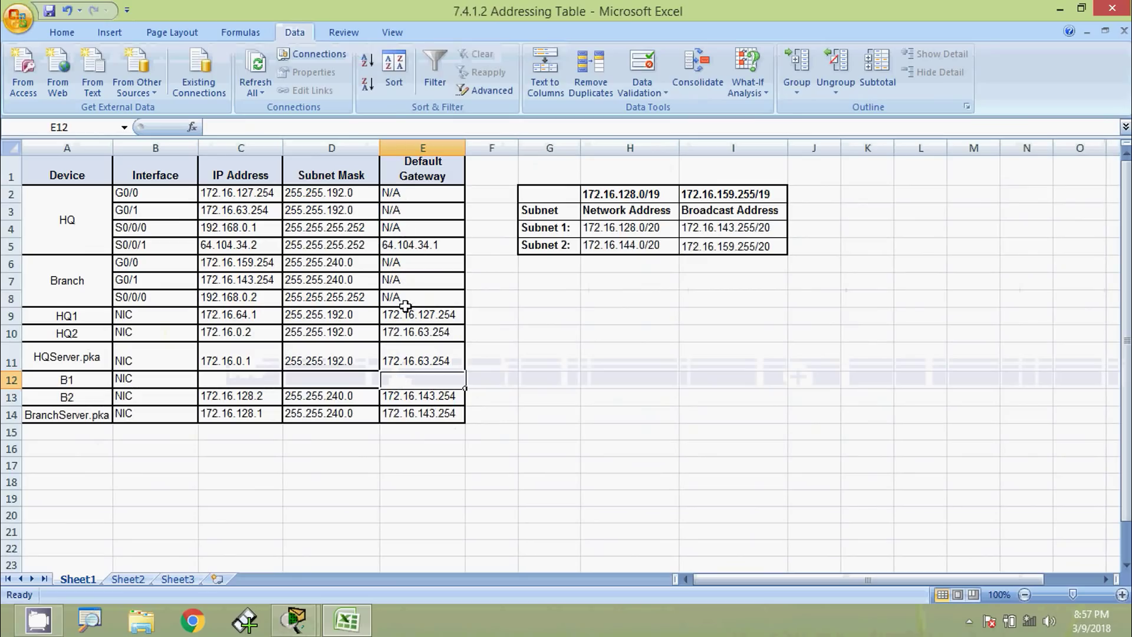
{"action": "key", "text": "ctrl+v"}
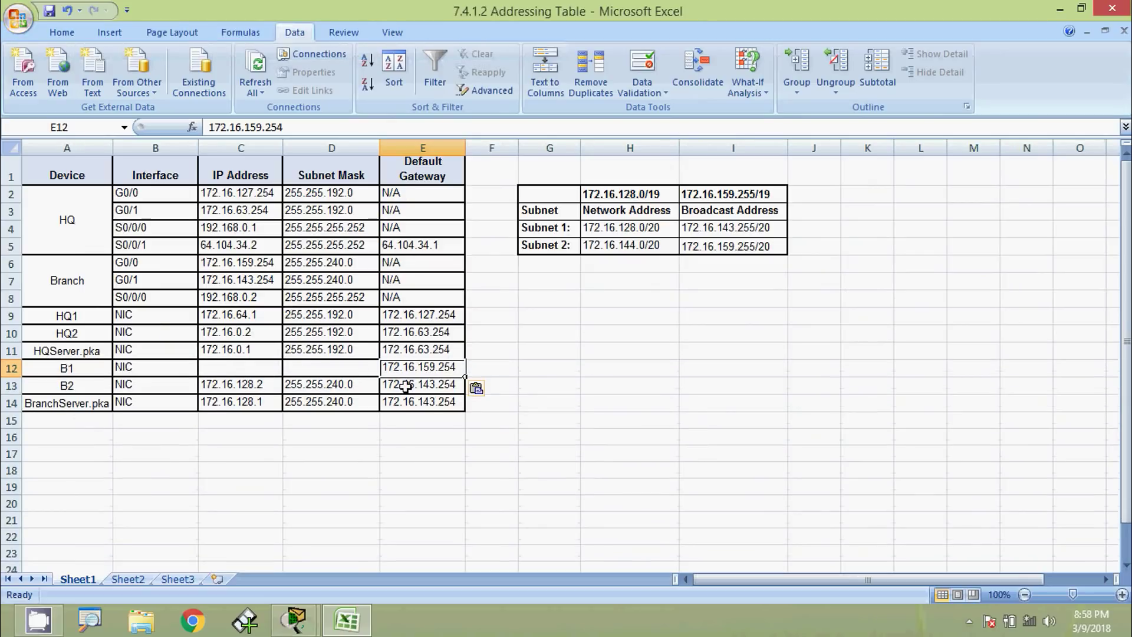
Copy the Subnet 2 network address without its prefix into B1's IP address cell and change it to 172.16.144.1.
{"action": "left_click", "coordinate": [731, 246]}
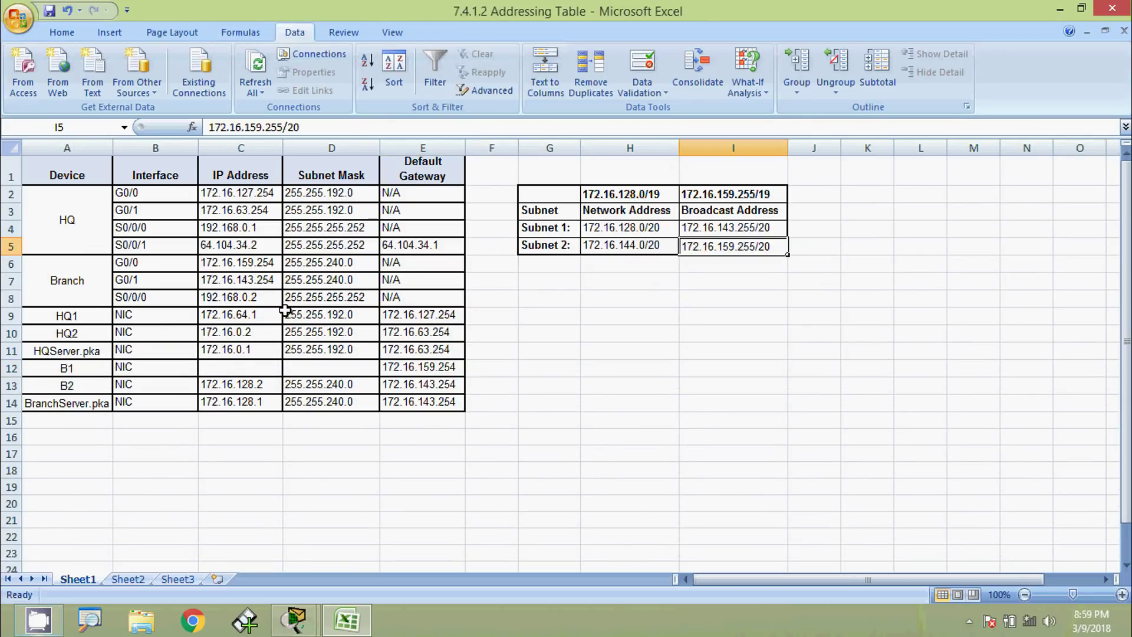
{"action": "left_click", "coordinate": [174, 263]}
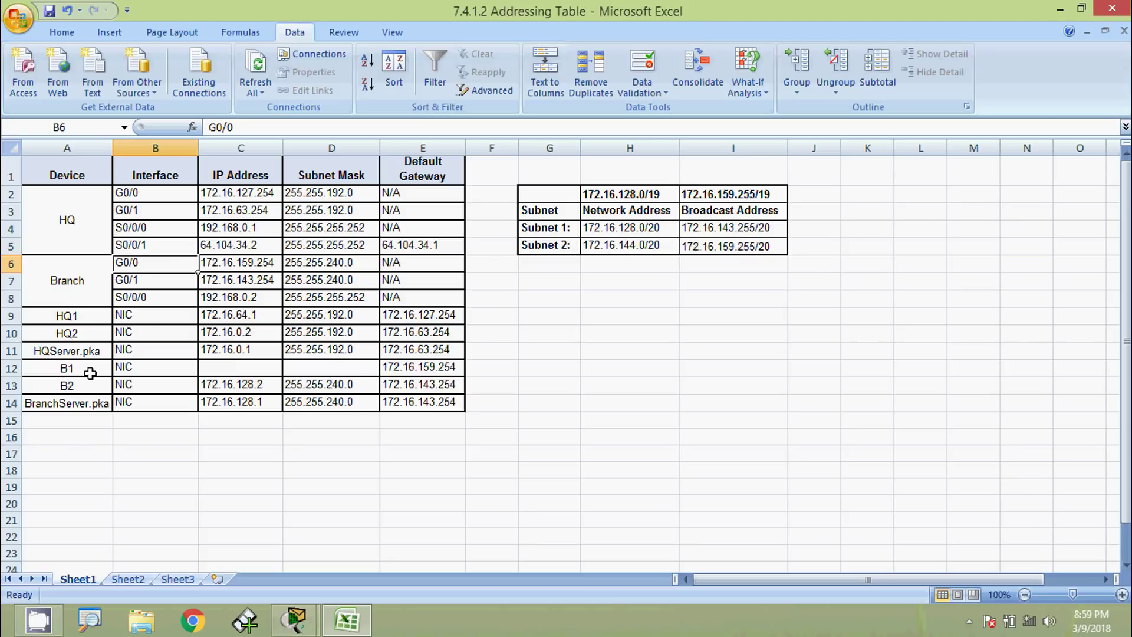
{"action": "key", "text": "alt"}
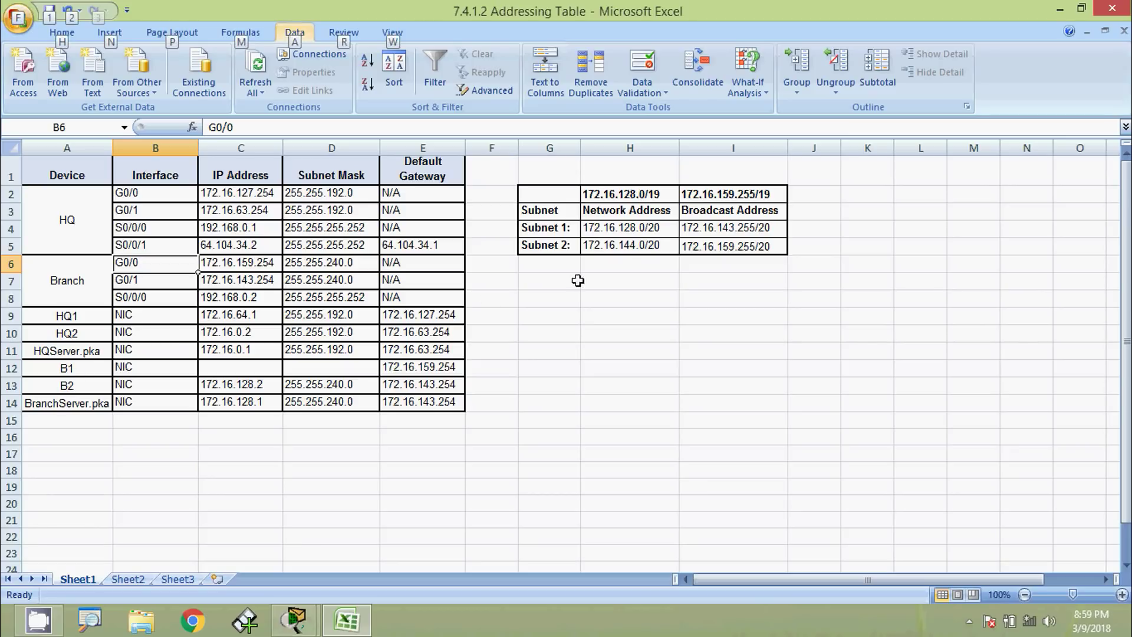
{"action": "left_click", "coordinate": [631, 247]}
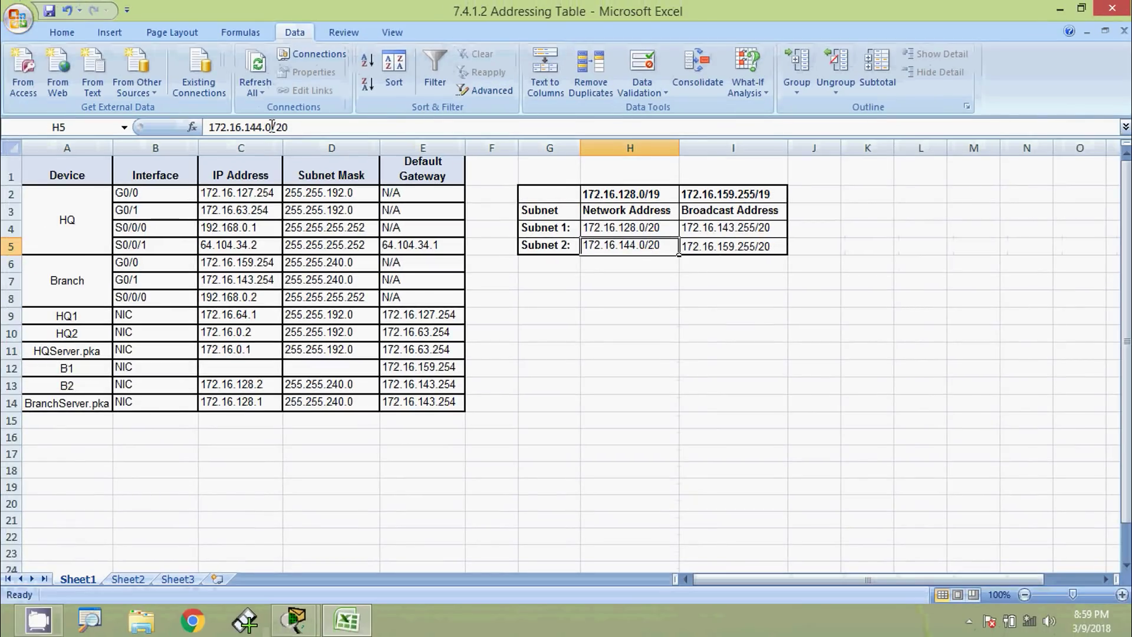
{"action": "left_click_drag", "start_coordinate": [272, 127], "coordinate": [206, 127]}
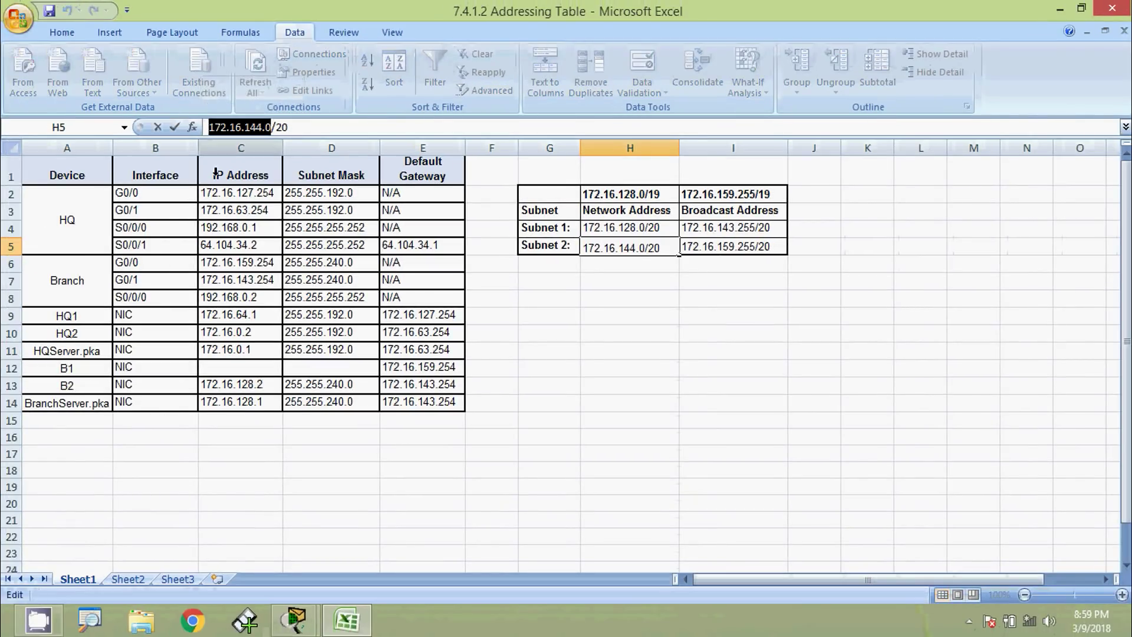
{"action": "key", "text": "ctrl+c"}
{"action": "left_click", "coordinate": [233, 366]}
{"action": "key", "text": "ctrl+v"}
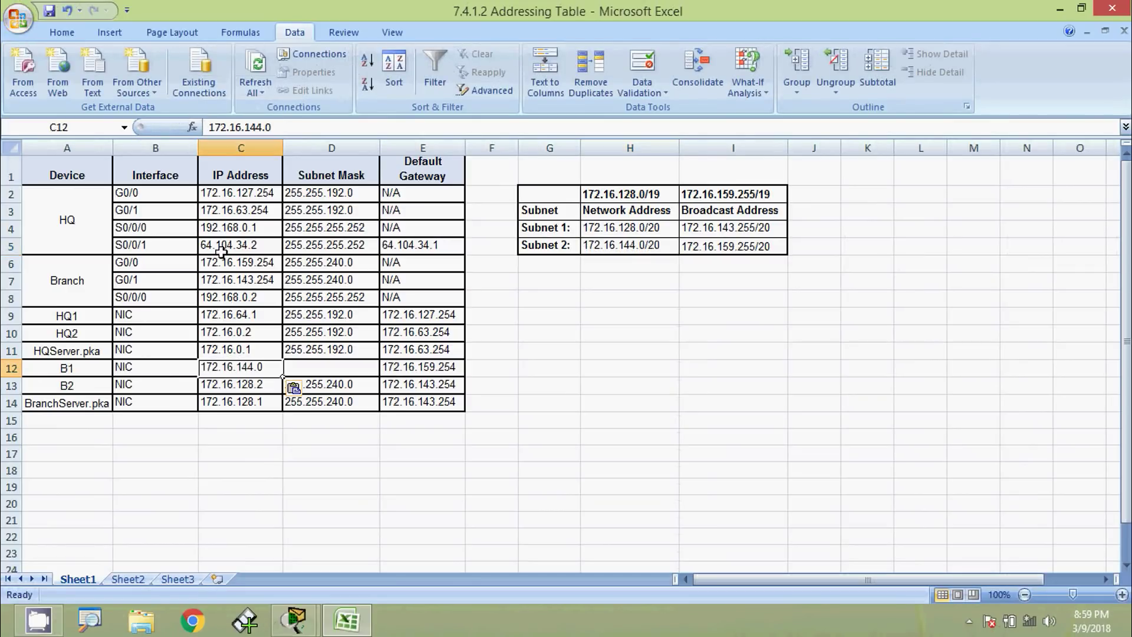
{"action": "left_click", "coordinate": [292, 126]}
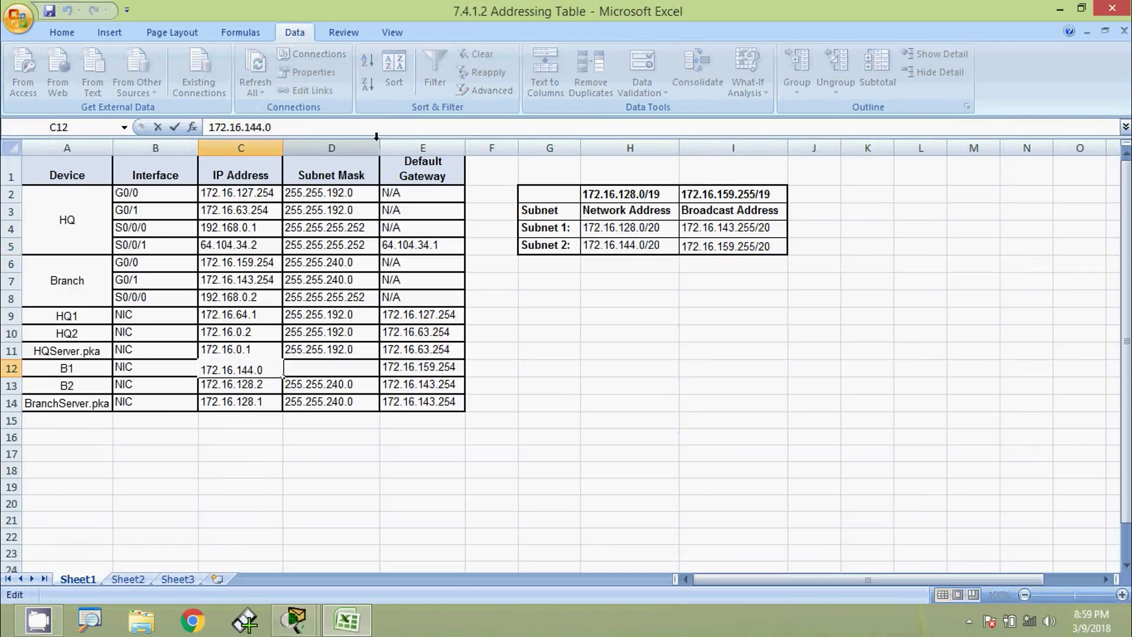
{"action": "key", "text": "BackSpace"}
Copy the Branch G0/0 subnet mask 255.255.240.0 into the subnet mask cells of B1 and B2.
{"action": "left_click", "coordinate": [347, 367]}
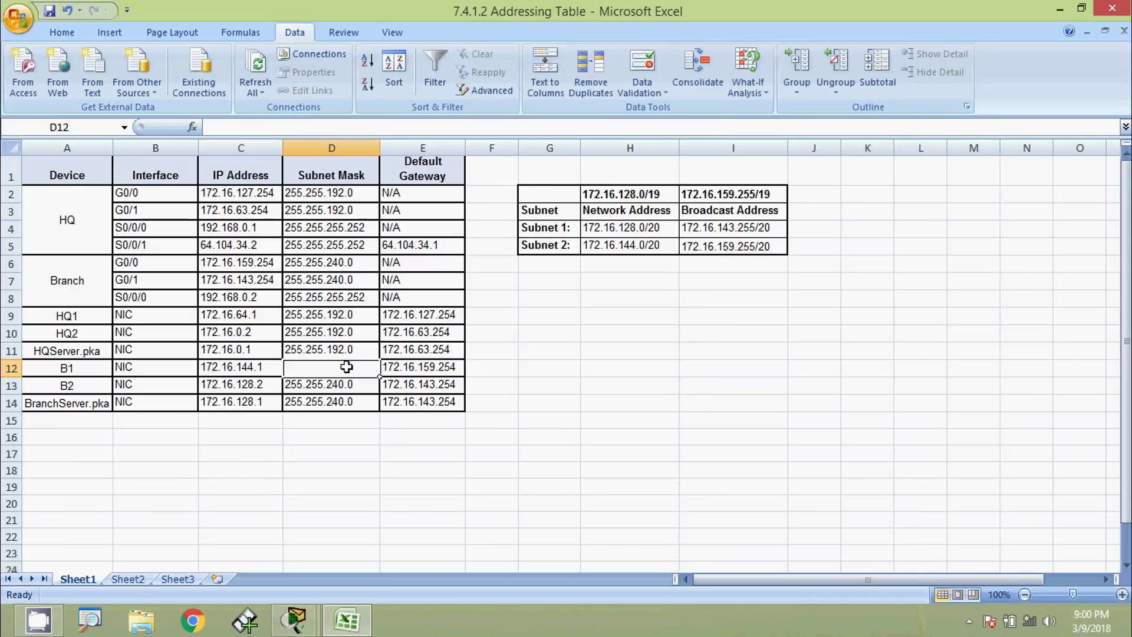
{"action": "left_click", "coordinate": [338, 264]}
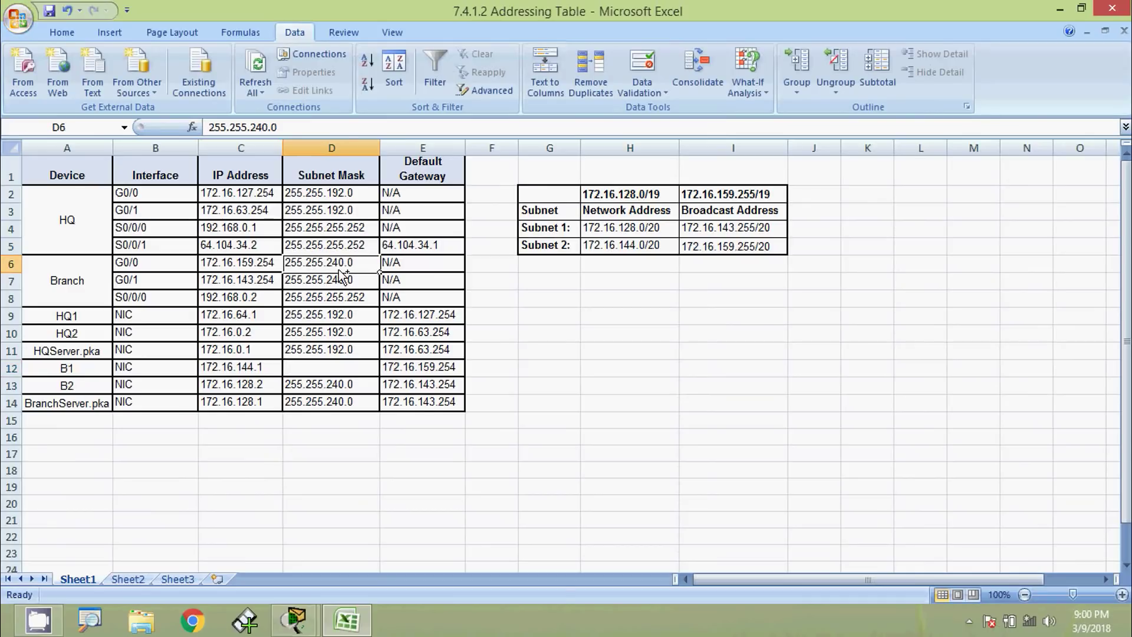
{"action": "key", "text": "ctrl+c"}
{"action": "left_click", "coordinate": [335, 362]}
{"action": "key", "text": "ctrl+v"}
{"action": "left_click", "coordinate": [329, 384]}
{"action": "key", "text": "ctrl+v"}
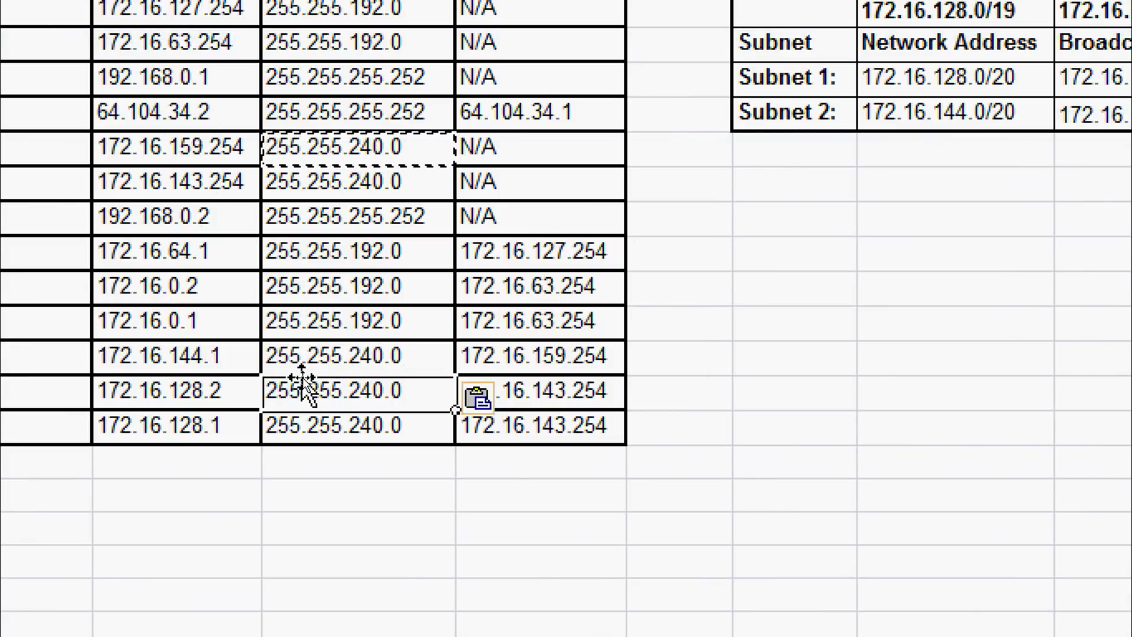
{"action": "key", "text": "Escape"}
Select B1's IP address 172.16.144.1 in the addressing table for reuse and return to Packet Tracer.
{"action": "left_click", "coordinate": [241, 367]}
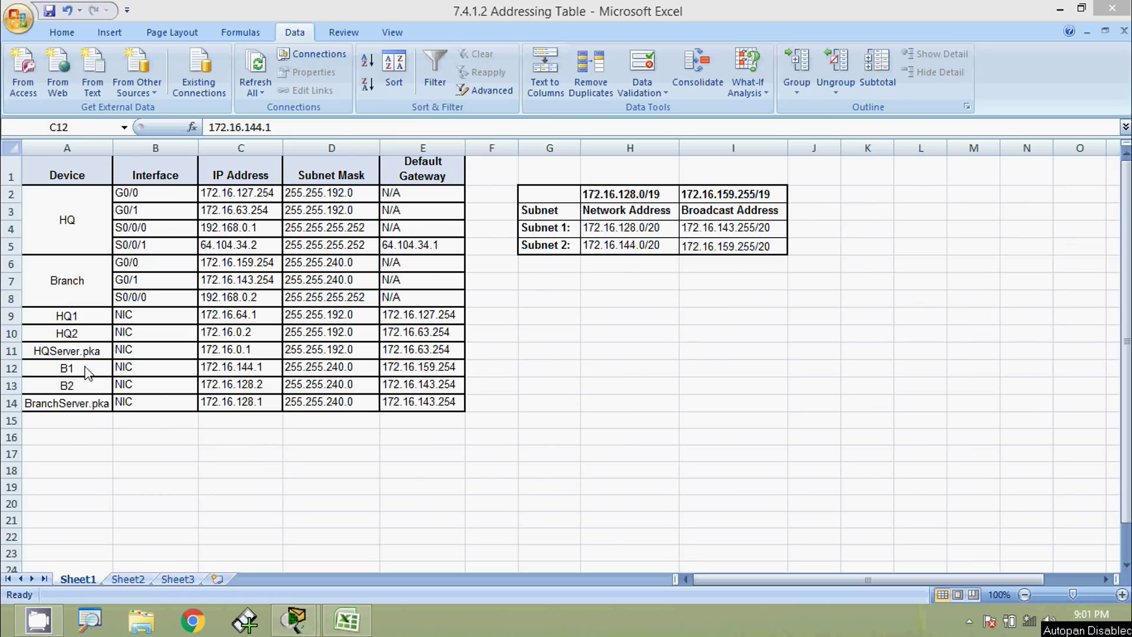
{"action": "left_click", "coordinate": [244, 368]}
{"action": "left_click", "coordinate": [242, 384]}
{"action": "left_click", "coordinate": [242, 367]}
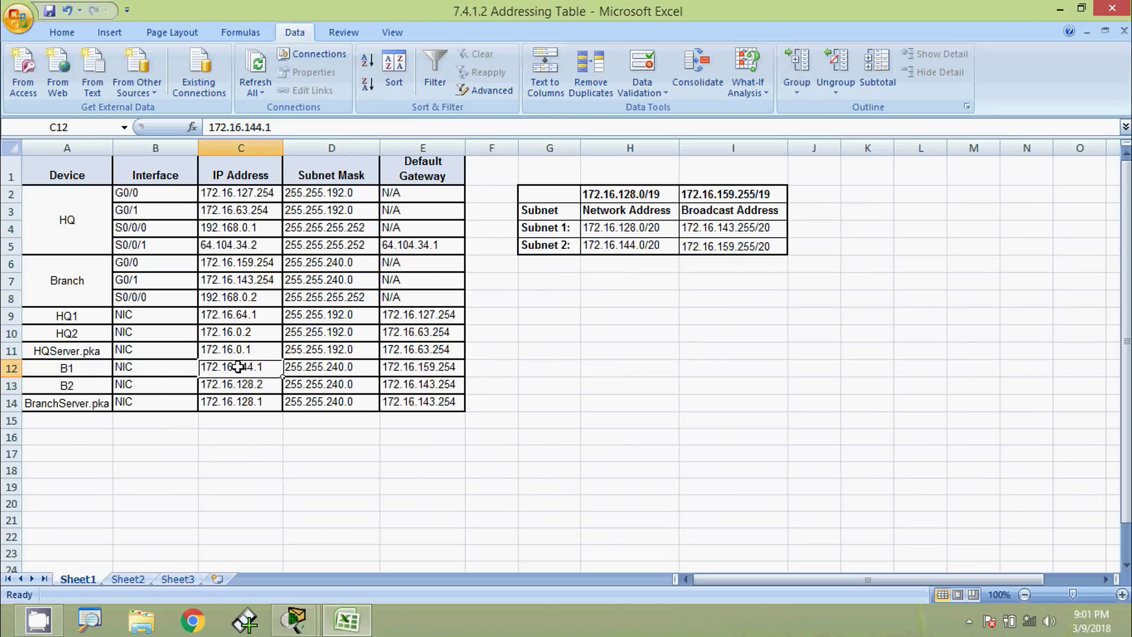
{"action": "left_click_drag", "start_coordinate": [281, 128], "coordinate": [168, 128]}
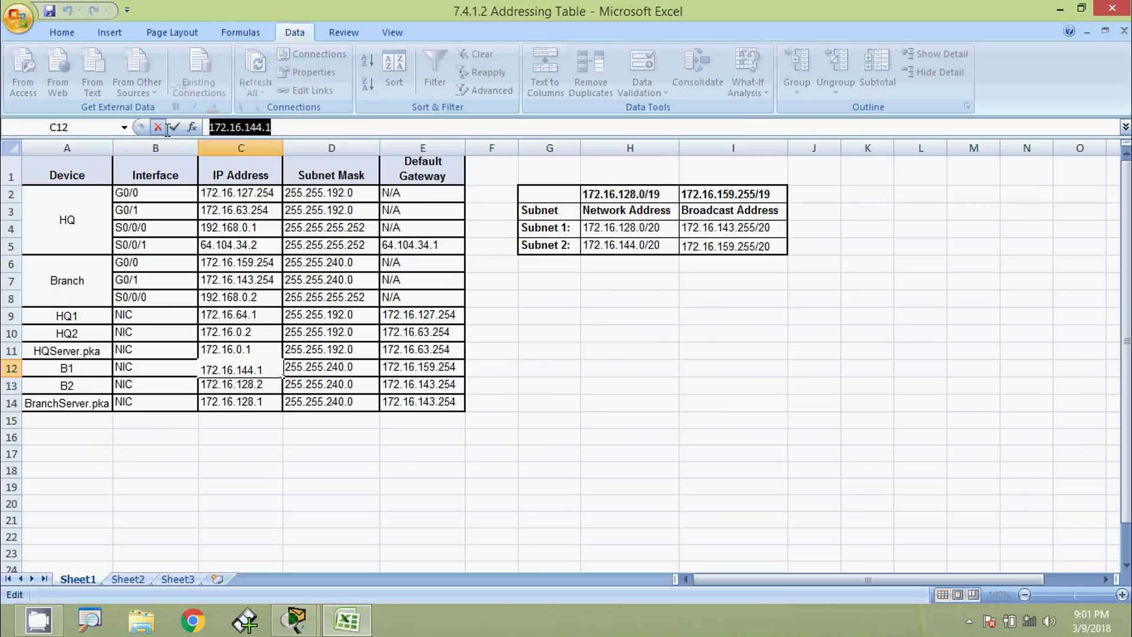
{"action": "left_click", "coordinate": [1060, 9]}
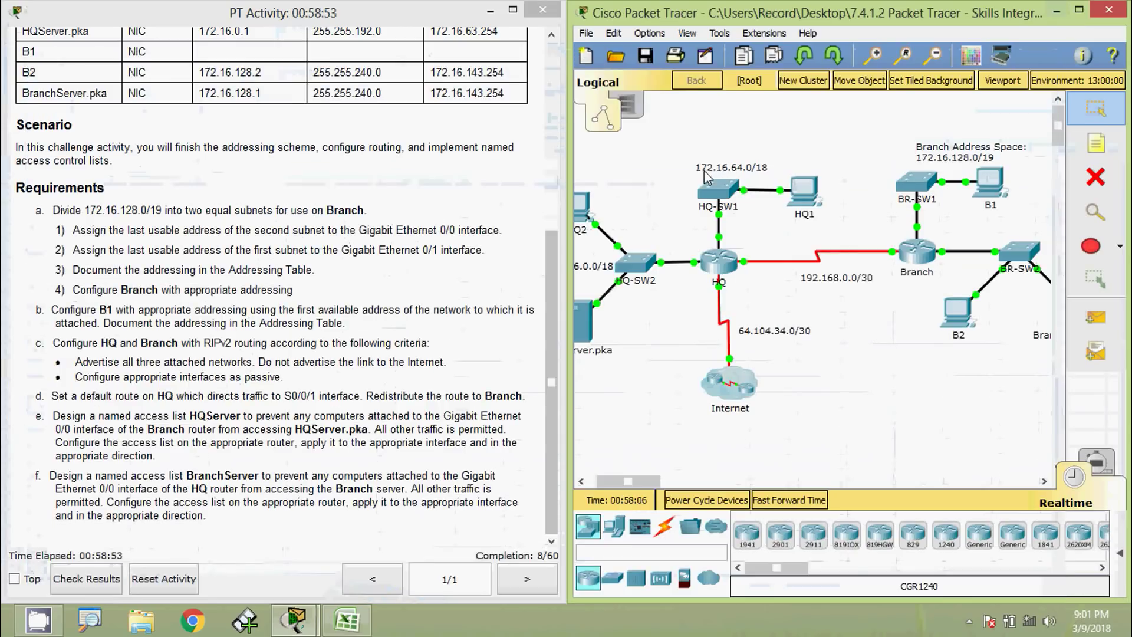
Open PC B1's IP Configuration and assign IP address 172.16.144.1 with subnet mask 255.255.240.0.
{"action": "left_click", "coordinate": [968, 197]}
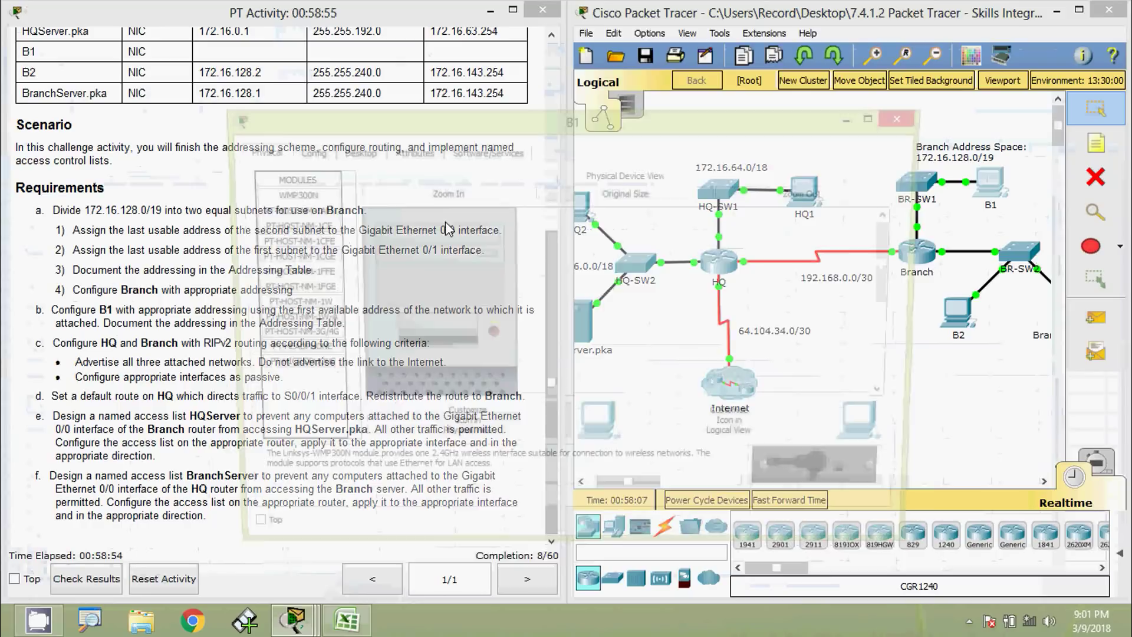
{"action": "left_click", "coordinate": [356, 152]}
{"action": "left_click", "coordinate": [306, 235]}
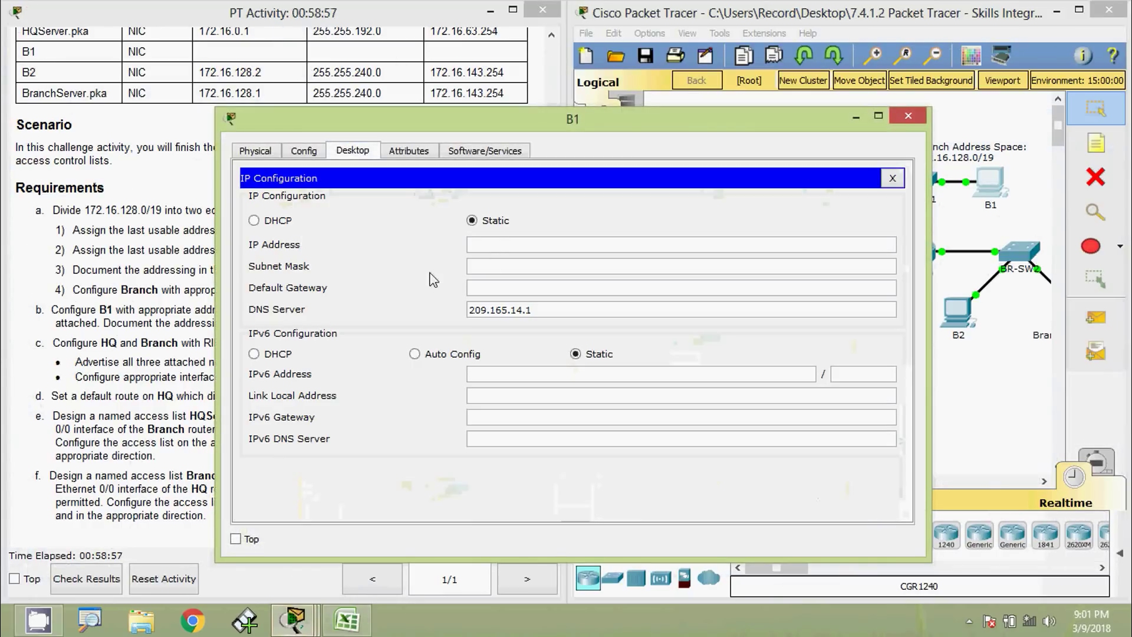
{"action": "type", "text": "172.16.144.1"}
{"action": "left_click", "coordinate": [488, 267]}
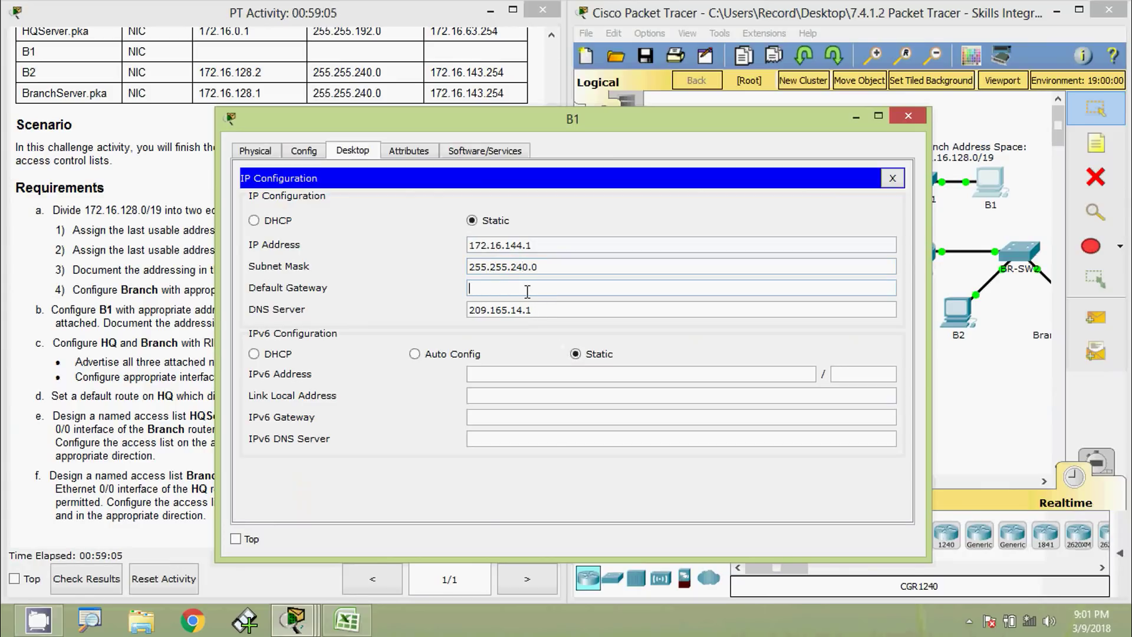
Copy B1's default gateway 172.16.159.254 from the Excel addressing table into B1's IP Configuration in Packet Tracer.
{"action": "left_click", "coordinate": [346, 619]}
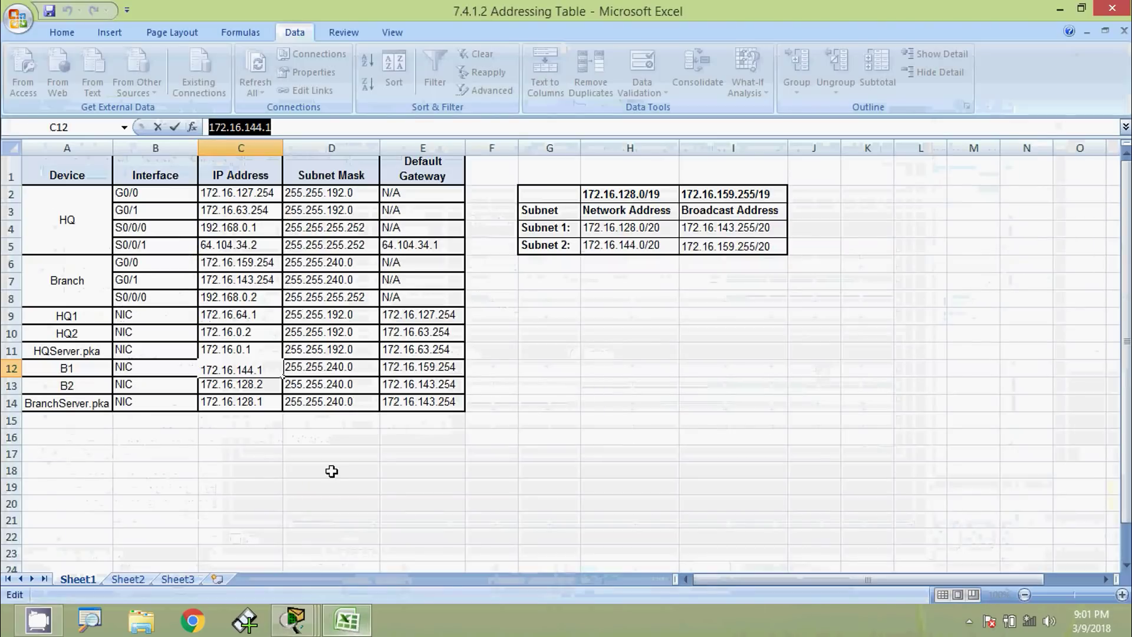
{"action": "left_click", "coordinate": [12, 368]}
{"action": "left_click", "coordinate": [407, 367]}
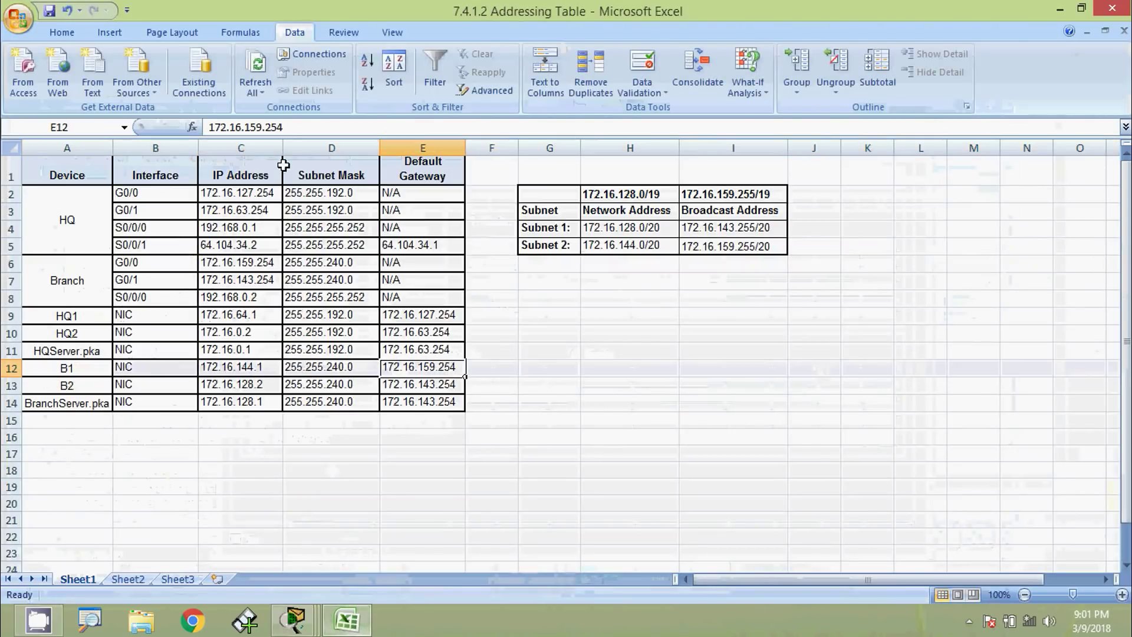
{"action": "left_click_drag", "start_coordinate": [283, 127], "coordinate": [208, 127]}
{"action": "key", "text": "ctrl+c"}
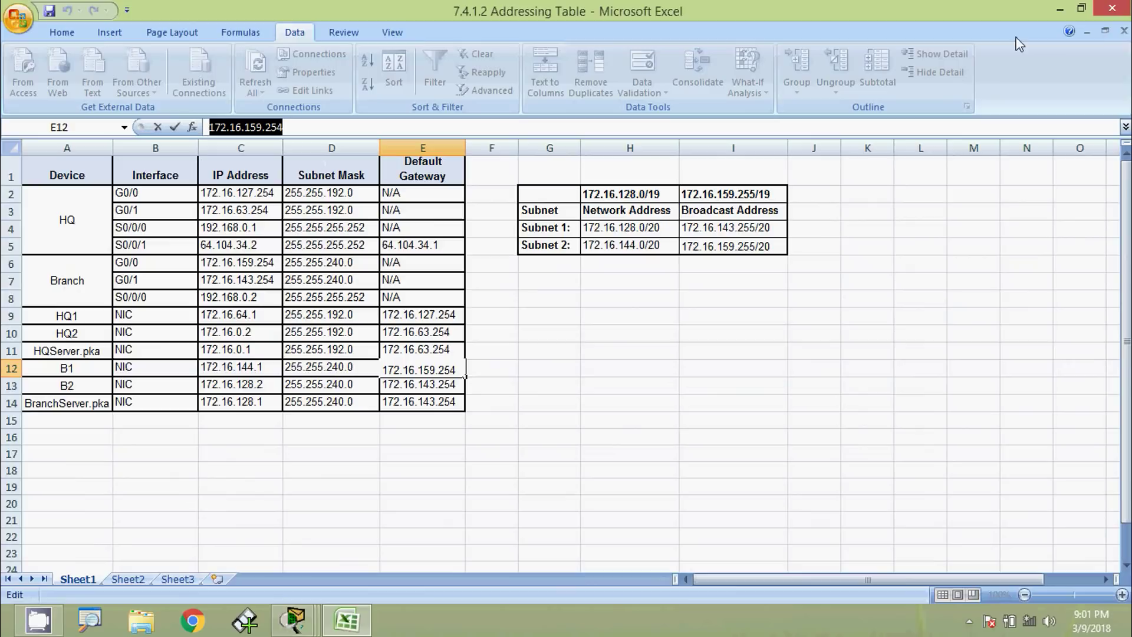
{"action": "key", "text": "alt+Tab"}
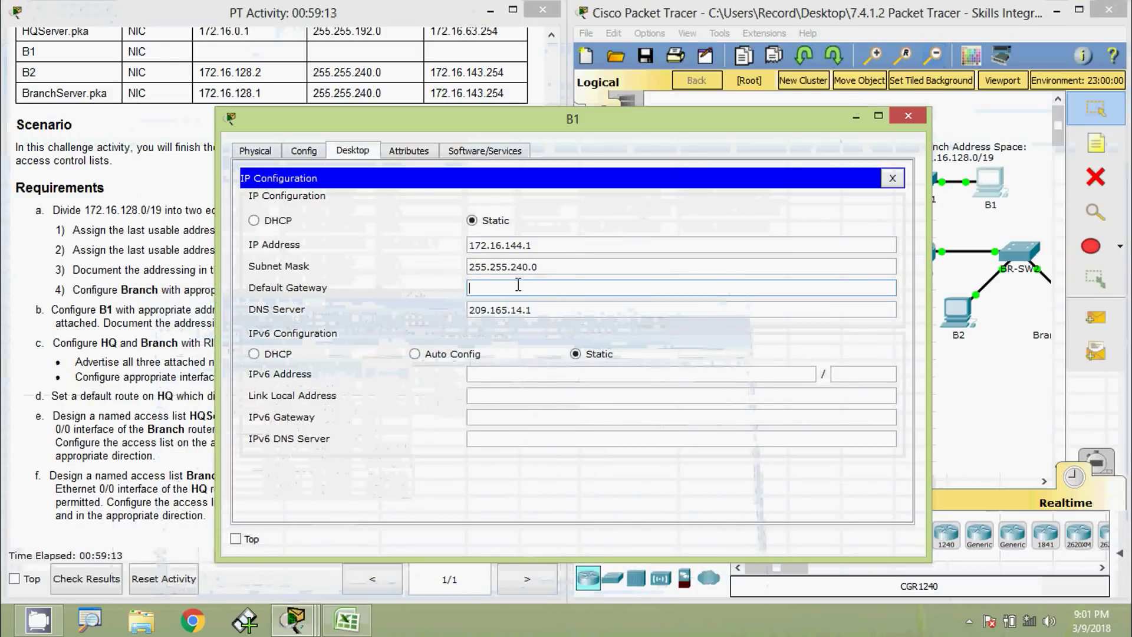
{"action": "key", "text": "ctrl+v"}
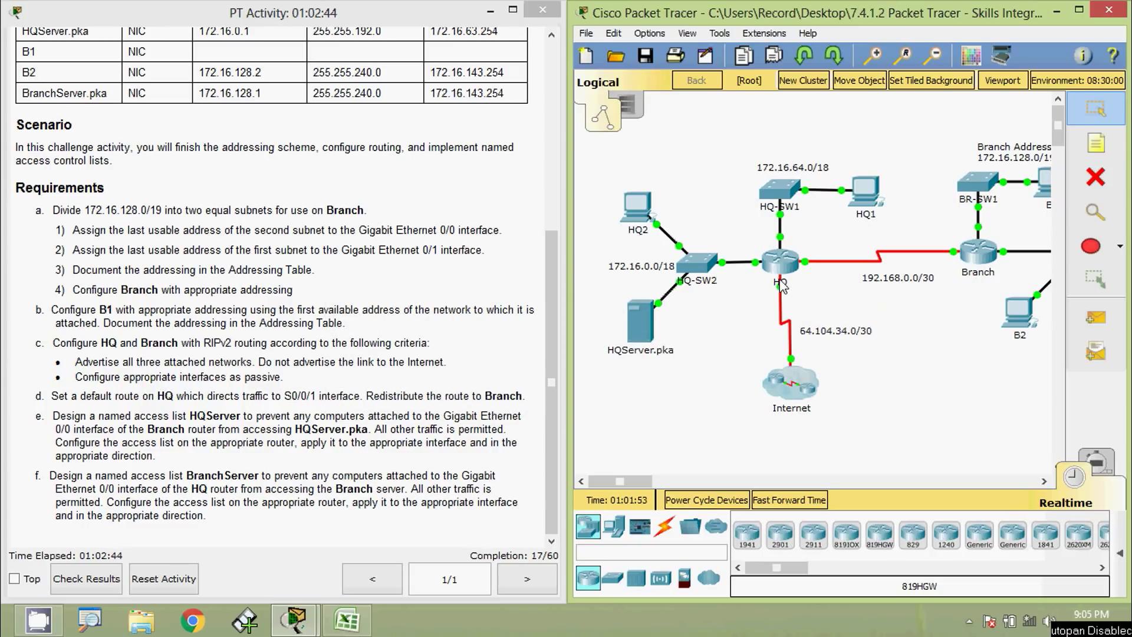
Open the Branch router's command line and enter global configuration mode with configure terminal.
{"action": "mouse_move", "coordinate": [781, 285]}
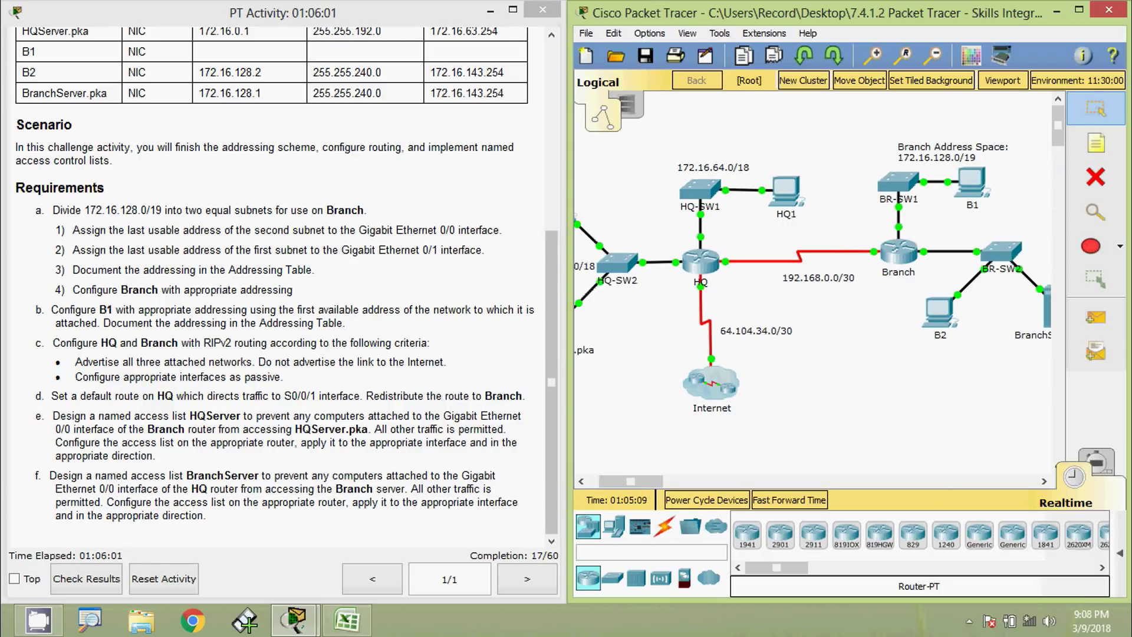
{"action": "left_click", "coordinate": [898, 259]}
{"action": "left_click_drag", "start_coordinate": [534, 117], "coordinate": [568, 84]}
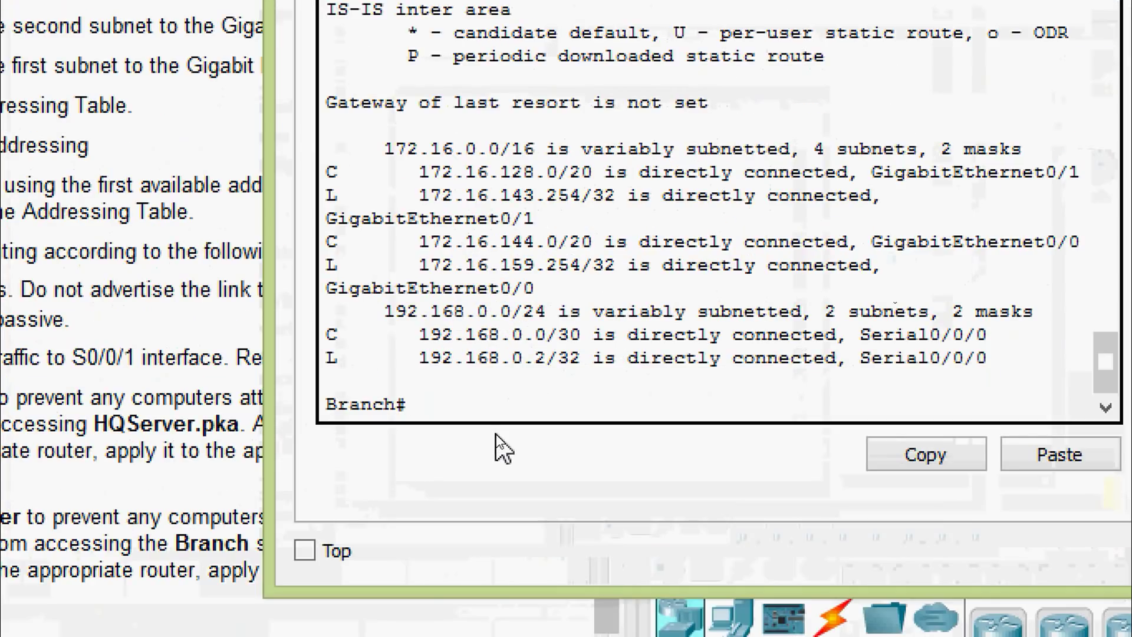
{"action": "type", "text": "conf"}
{"action": "key", "text": "Tab"}
{"action": "type", "text": "t"}
{"action": "key", "text": "Tab"}
{"action": "key", "text": "Return"}
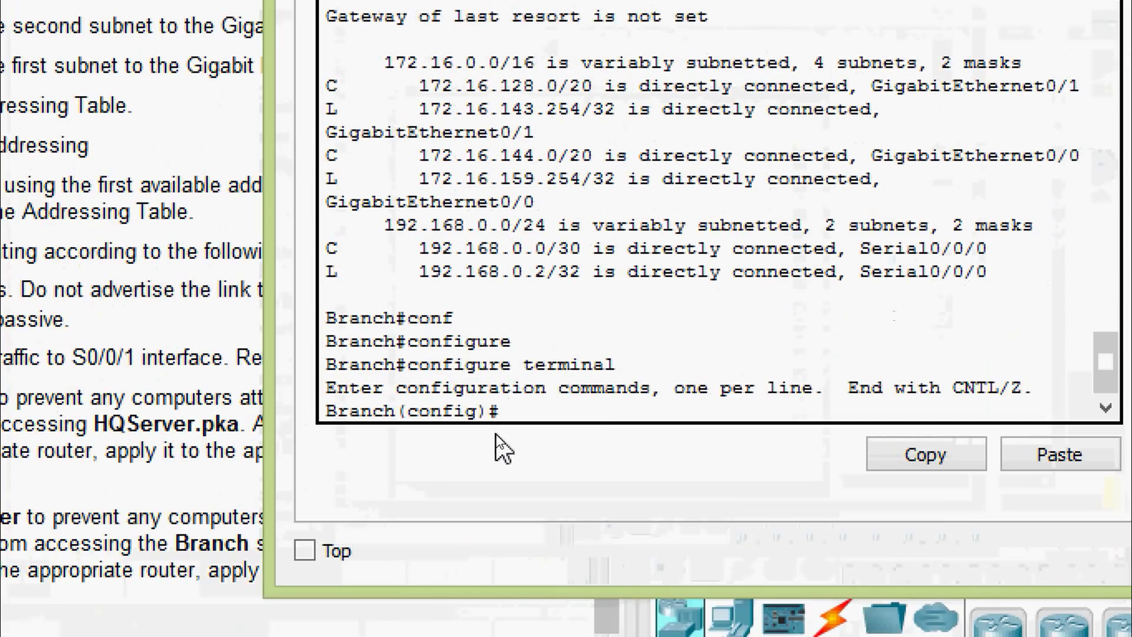
Enter RIP router configuration on Branch and set it to version 2.
{"action": "key", "text": "Return"}
{"action": "key", "text": "Return"}
{"action": "type", "text": "router"}
{"action": "key", "text": "Tab"}
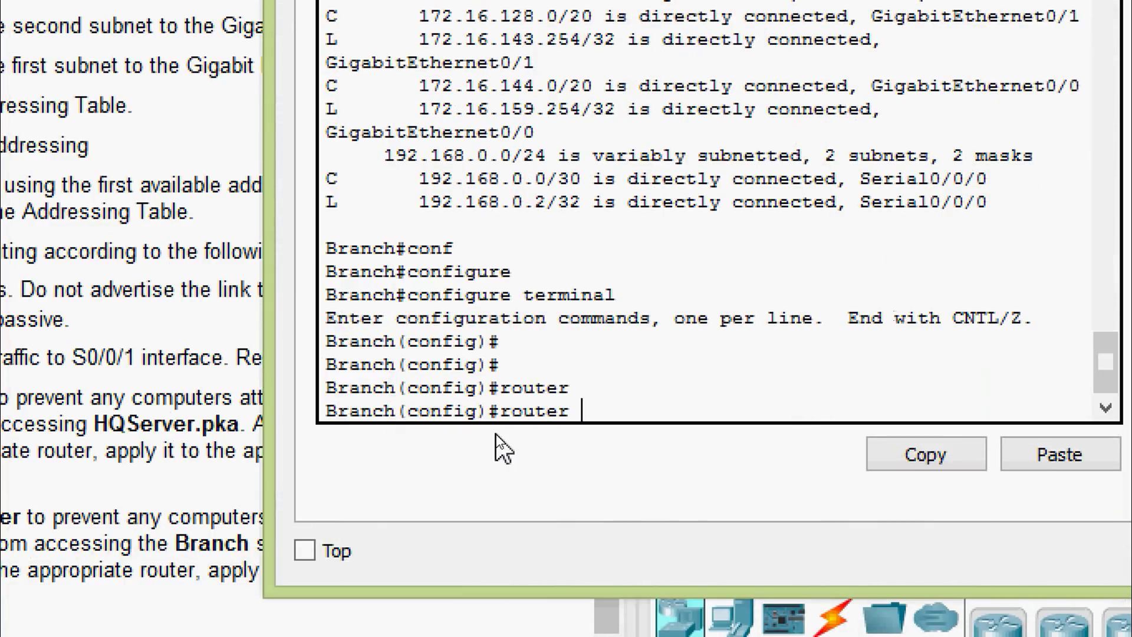
{"action": "type", "text": "ri"}
{"action": "key", "text": "Tab"}
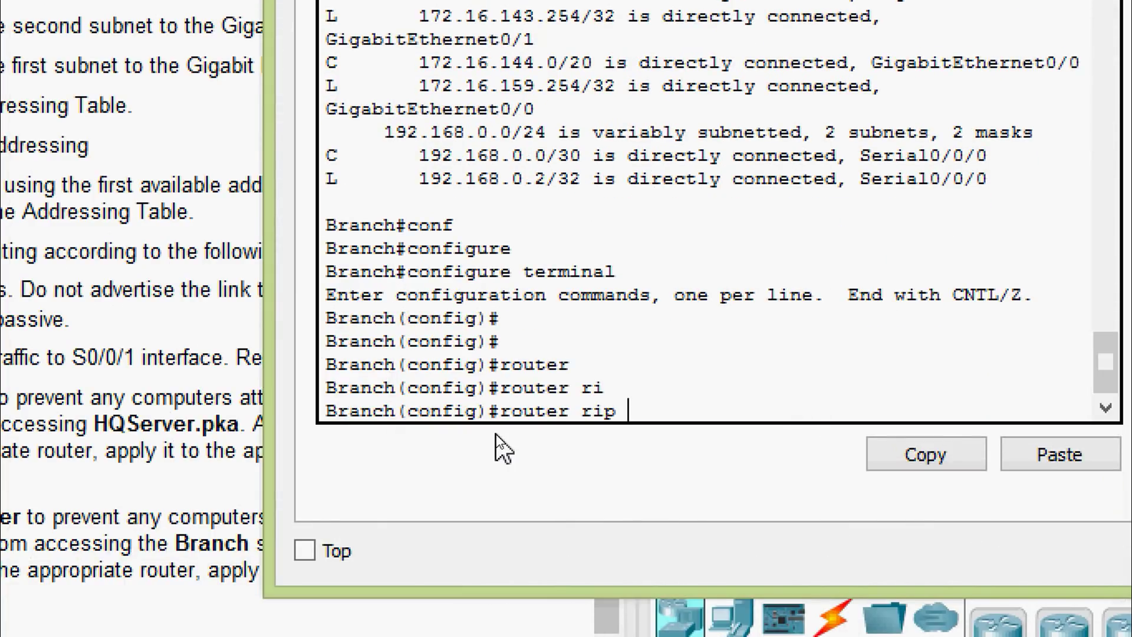
{"action": "key", "text": "Return"}
{"action": "type", "text": "ver"}
{"action": "key", "text": "Tab"}
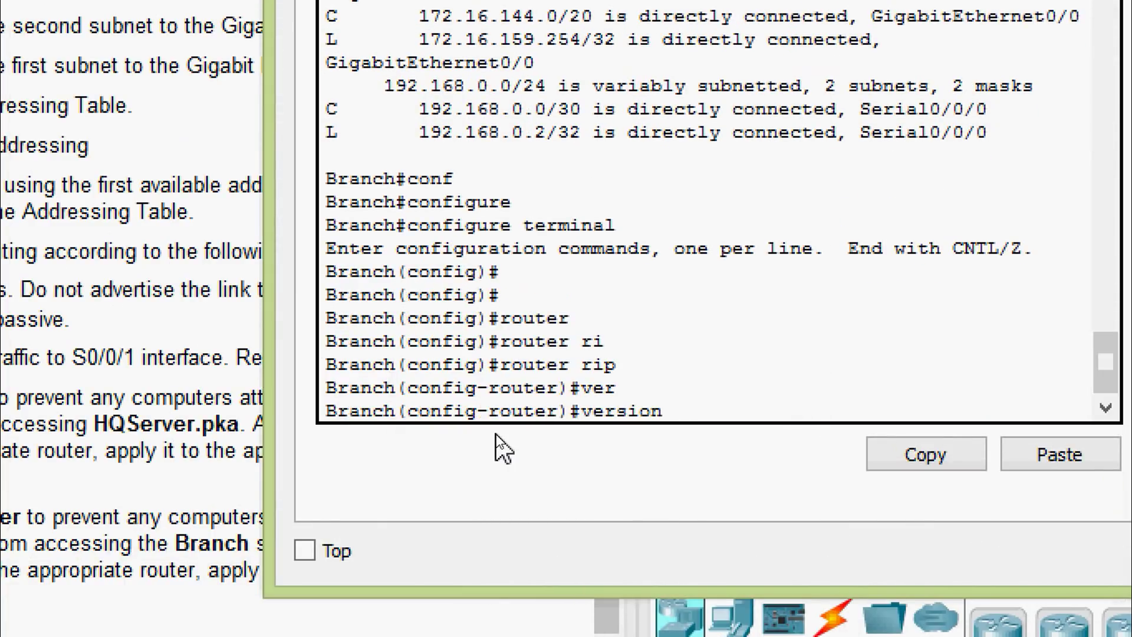
{"action": "type", "text": "2"}
{"action": "key", "text": "Return"}
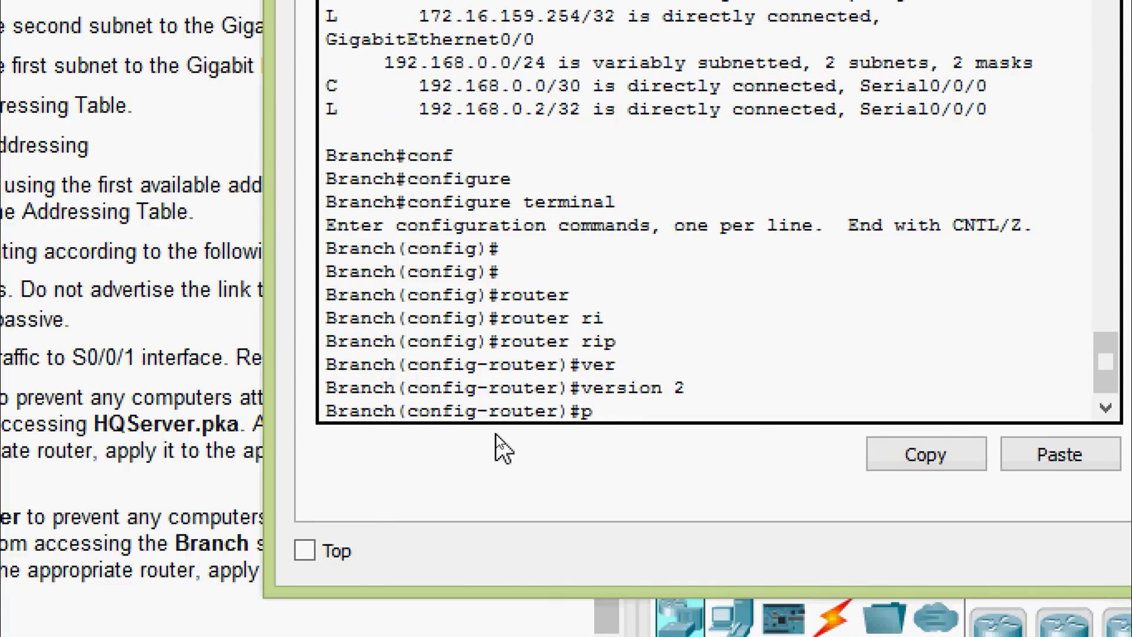
Make Branch's GigabitEthernet 0/0 a passive interface in RIP.
{"action": "type", "text": "pas"}
{"action": "key", "text": "Tab"}
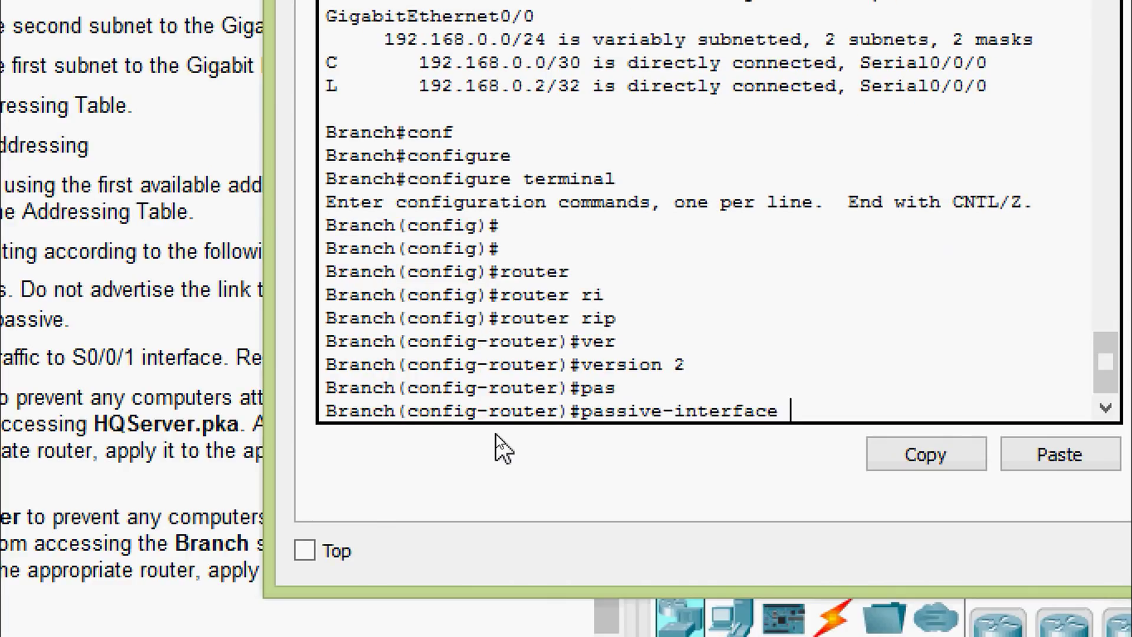
{"action": "type", "text": "gi"}
{"action": "key", "text": "Tab"}
{"action": "type", "text": "0"}
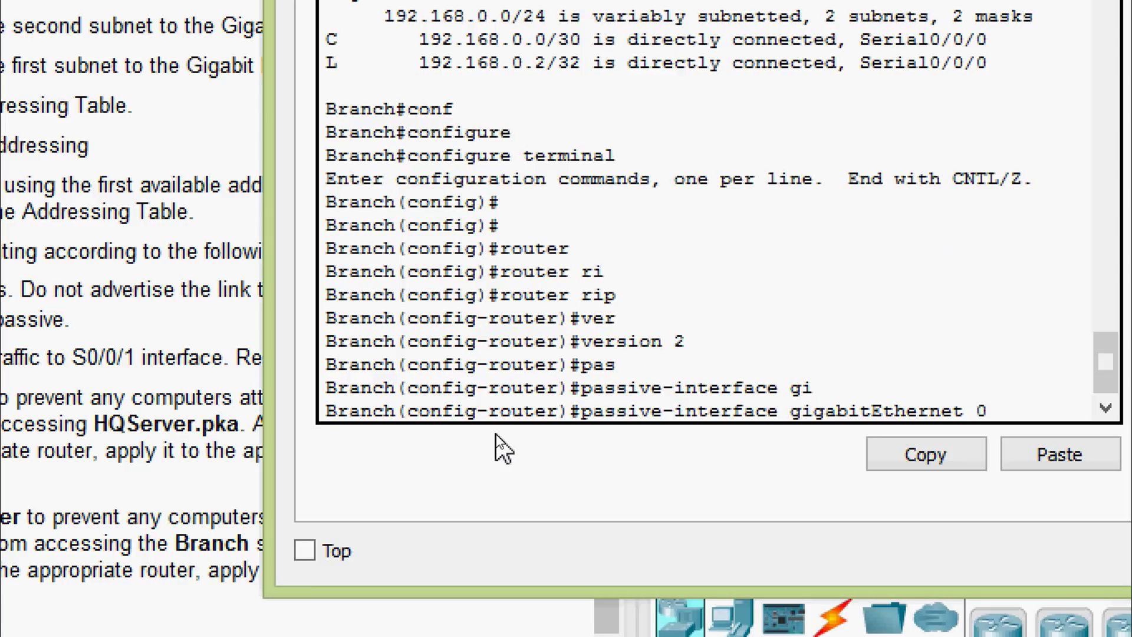
{"action": "type", "text": "/0"}
{"action": "key", "text": "Return"}
Make Branch's GigabitEthernet 0/1 a passive interface in RIP.
{"action": "type", "text": "p"}
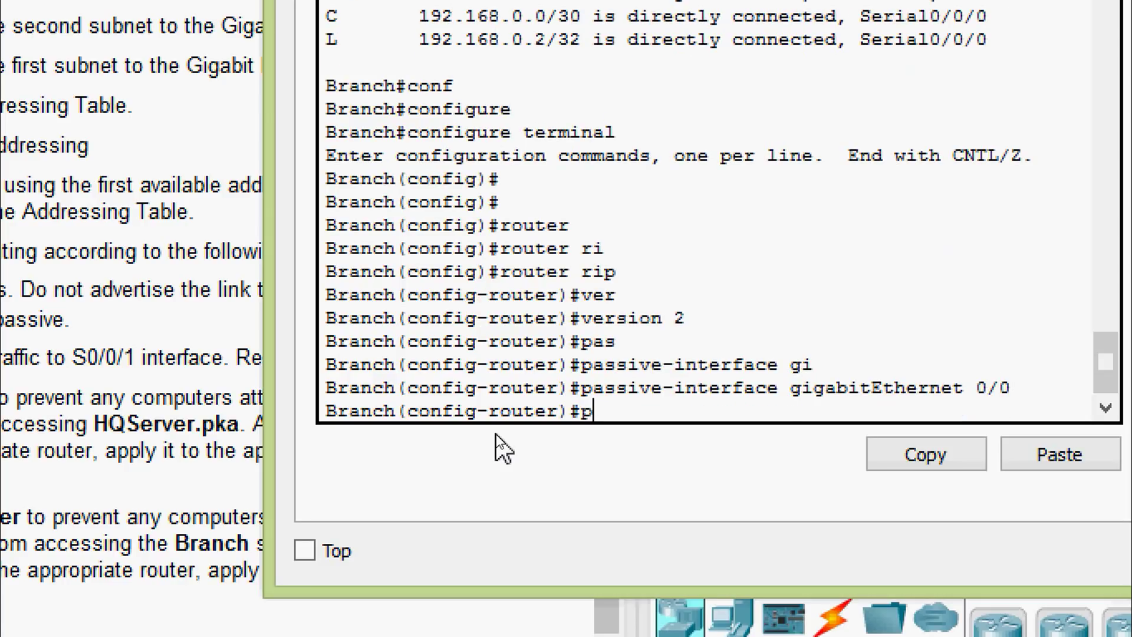
{"action": "type", "text": "as"}
{"action": "key", "text": "Tab"}
{"action": "type", "text": "gi"}
{"action": "key", "text": "Tab"}
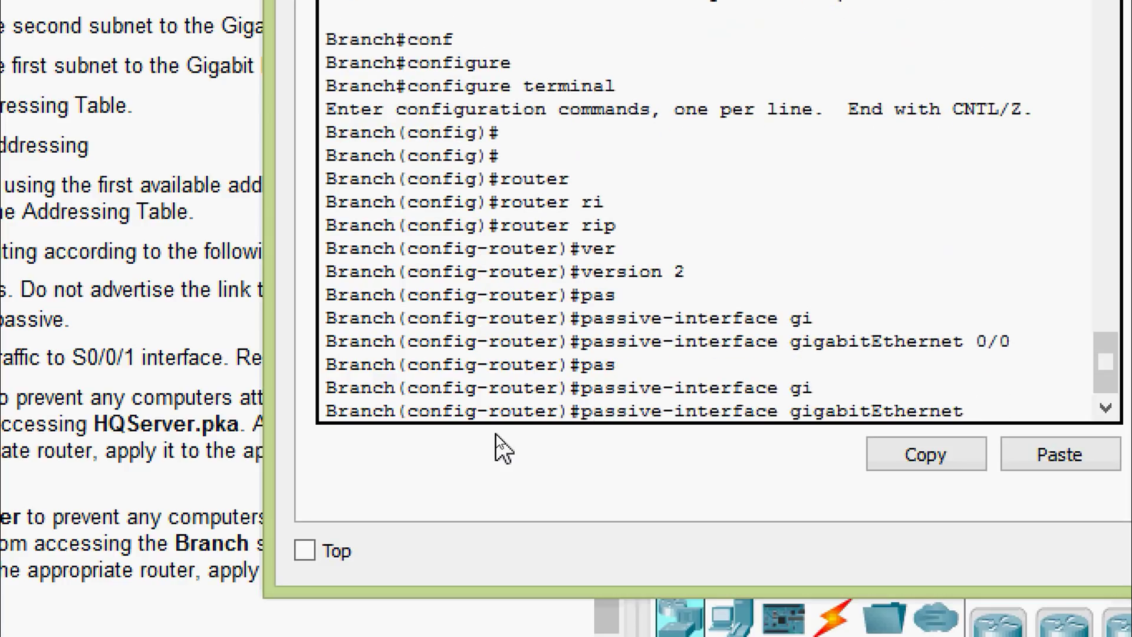
{"action": "type", "text": "0/1"}
{"action": "key", "text": "Return"}
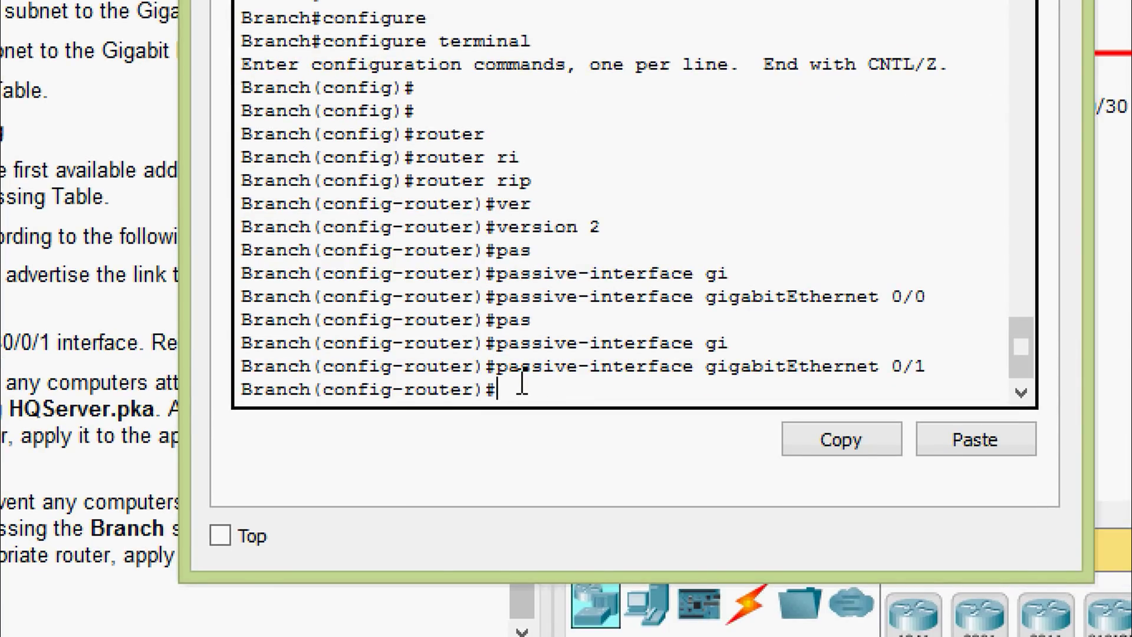
Display Branch's IP routing table from within router configuration mode to look up its directly connected networks.
{"action": "type", "text": "do sho ip"}
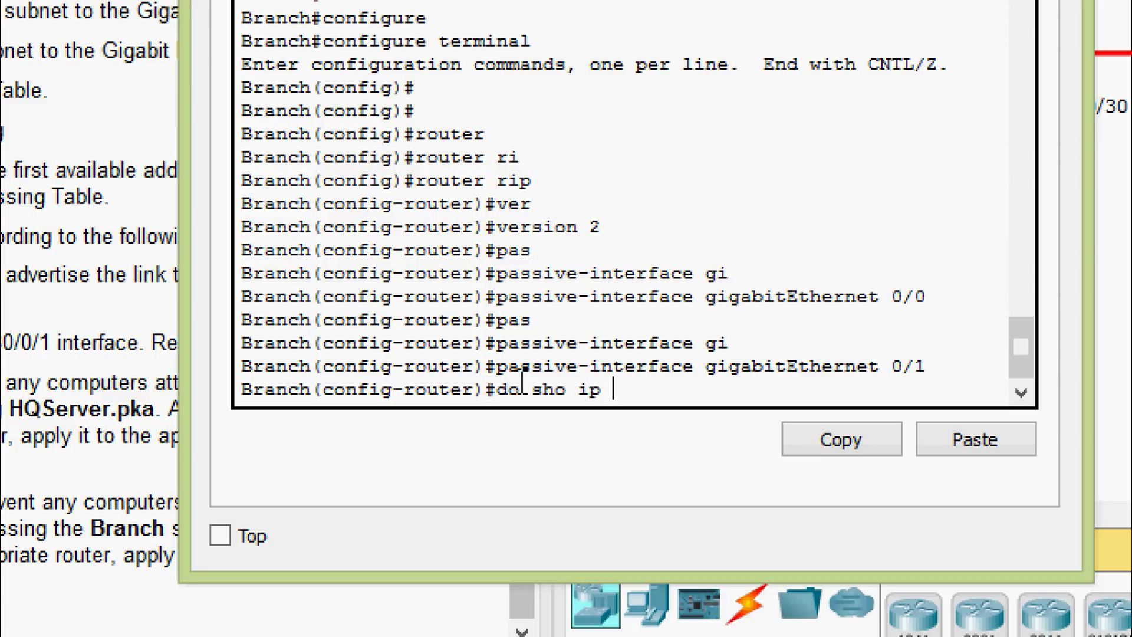
{"action": "type", "text": " rou"}
{"action": "key", "text": "Return"}
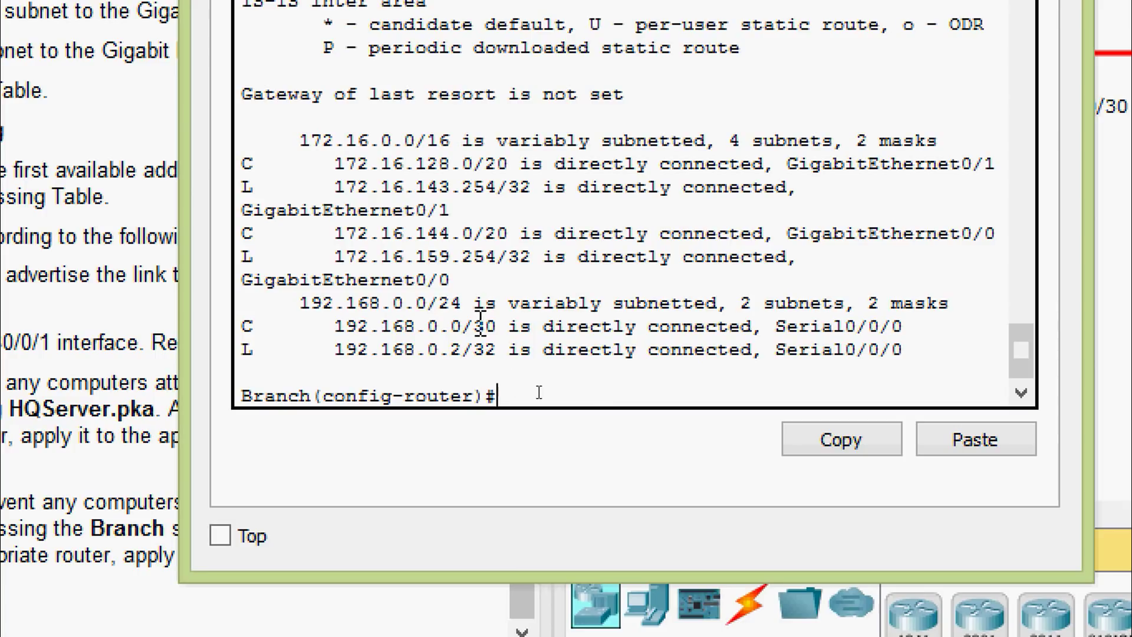
Advertise network 172.16.128.0 in Branch's RIP configuration, copying the address from the routing table output.
{"action": "type", "text": "net"}
{"action": "key", "text": "Tab"}
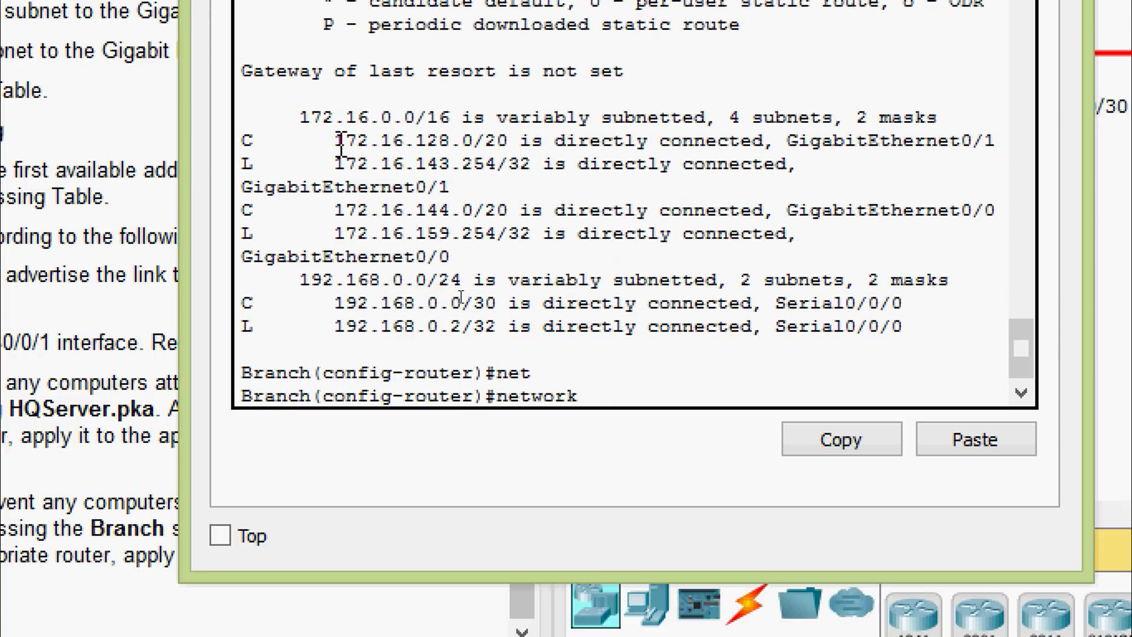
{"action": "left_click_drag", "start_coordinate": [335, 140], "coordinate": [473, 140]}
{"action": "right_click", "coordinate": [457, 142]}
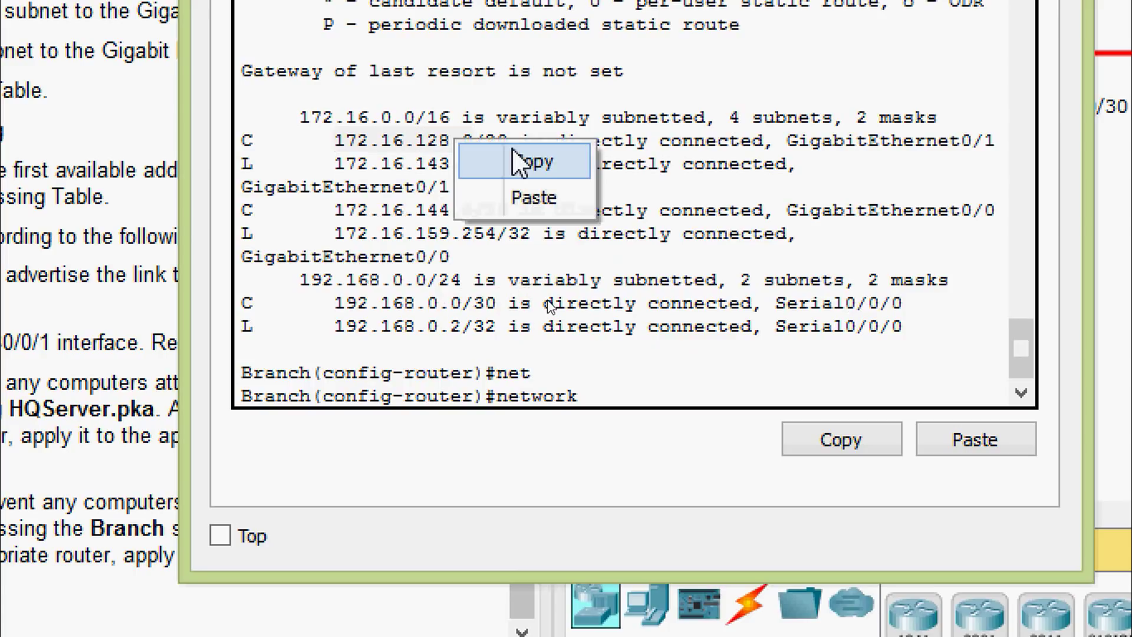
{"action": "left_click", "coordinate": [519, 160]}
{"action": "left_click", "coordinate": [627, 384]}
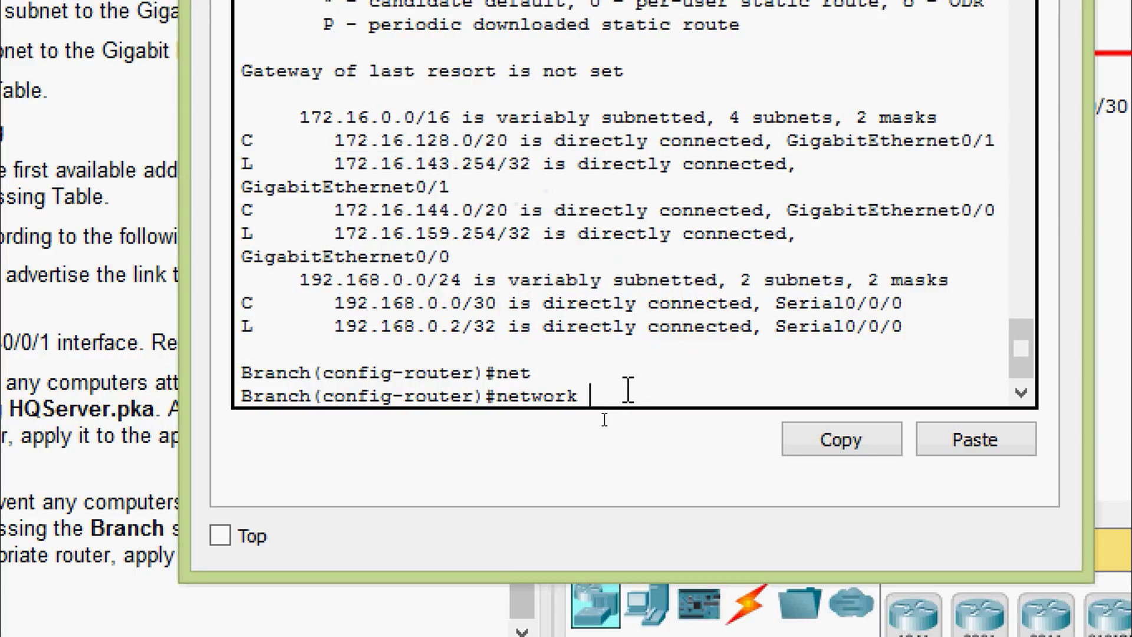
{"action": "right_click", "coordinate": [625, 391]}
{"action": "left_click", "coordinate": [701, 448]}
{"action": "key", "text": "Return"}
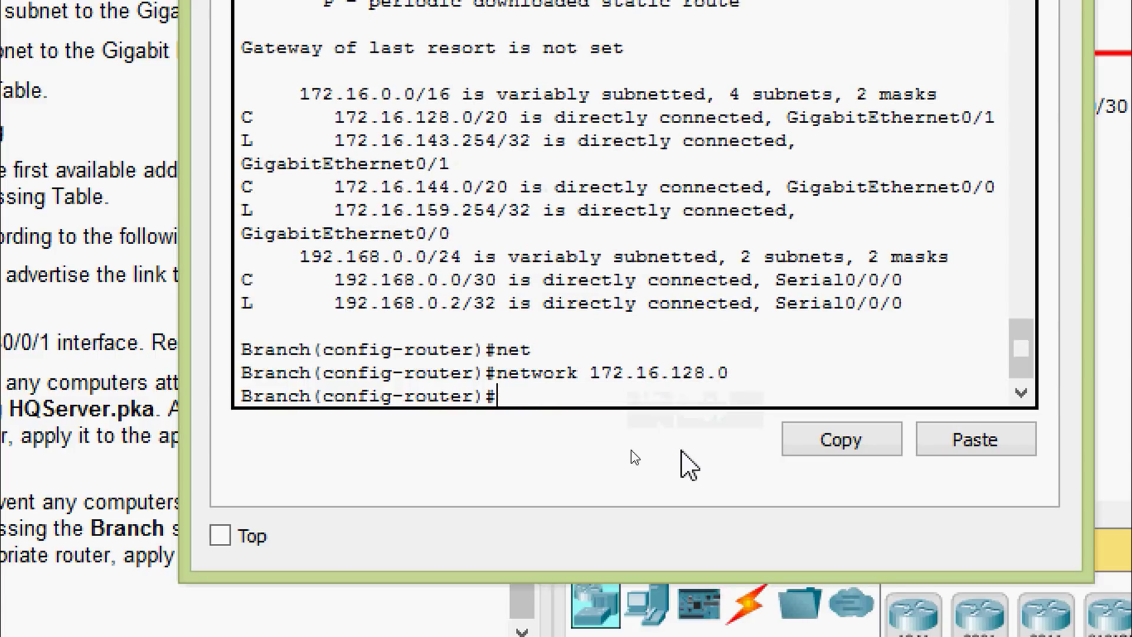
Advertise network 172.16.144.0 in Branch's RIP configuration, copying the address from the routing table output.
{"action": "type", "text": "net"}
{"action": "key", "text": "Tab"}
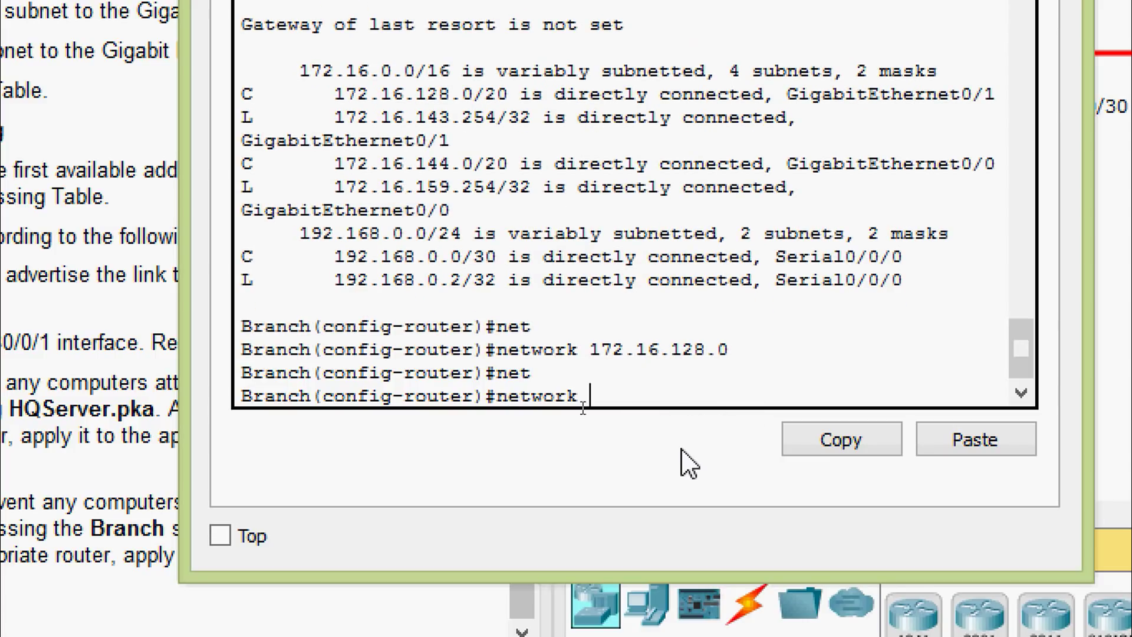
{"action": "left_click_drag", "start_coordinate": [334, 165], "coordinate": [475, 166]}
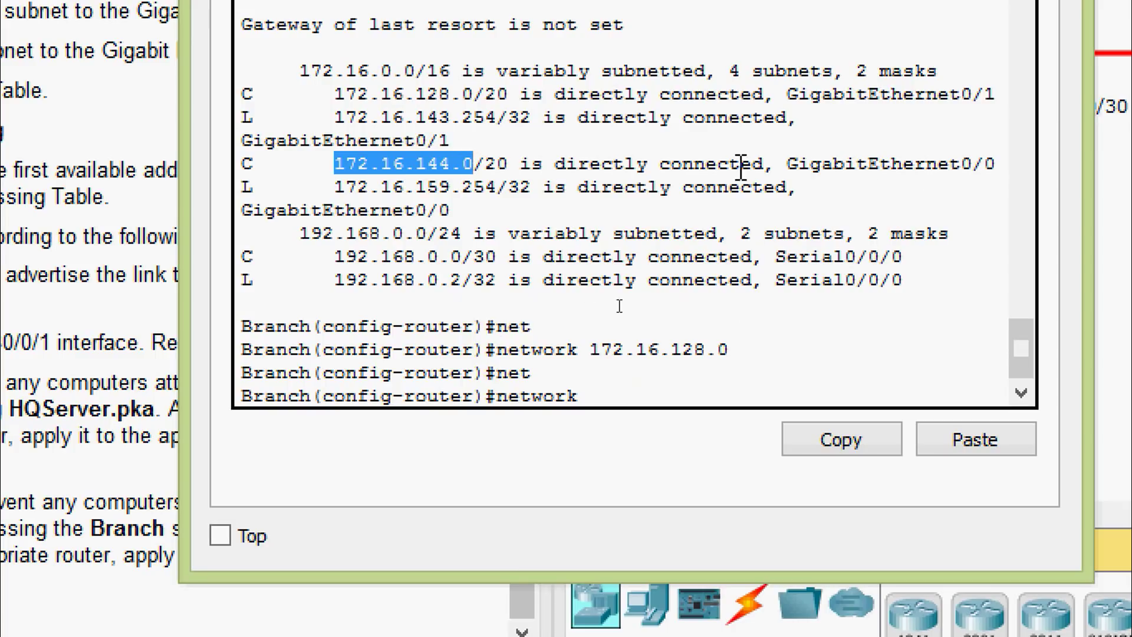
{"action": "right_click", "coordinate": [469, 166]}
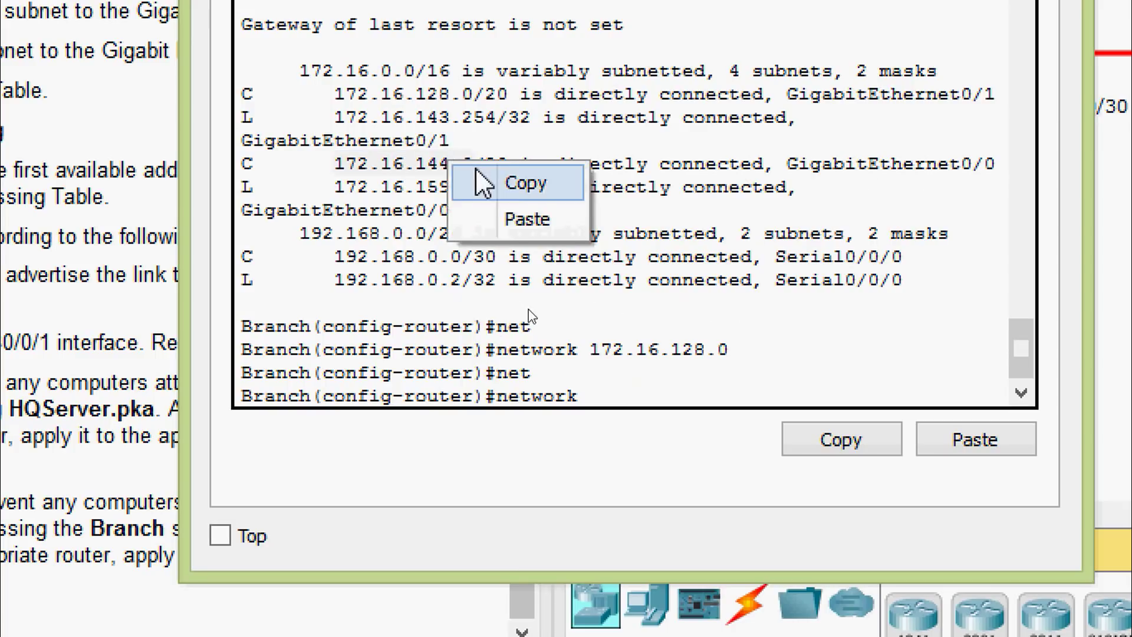
{"action": "left_click", "coordinate": [519, 183]}
{"action": "left_click", "coordinate": [613, 397]}
{"action": "right_click", "coordinate": [618, 396]}
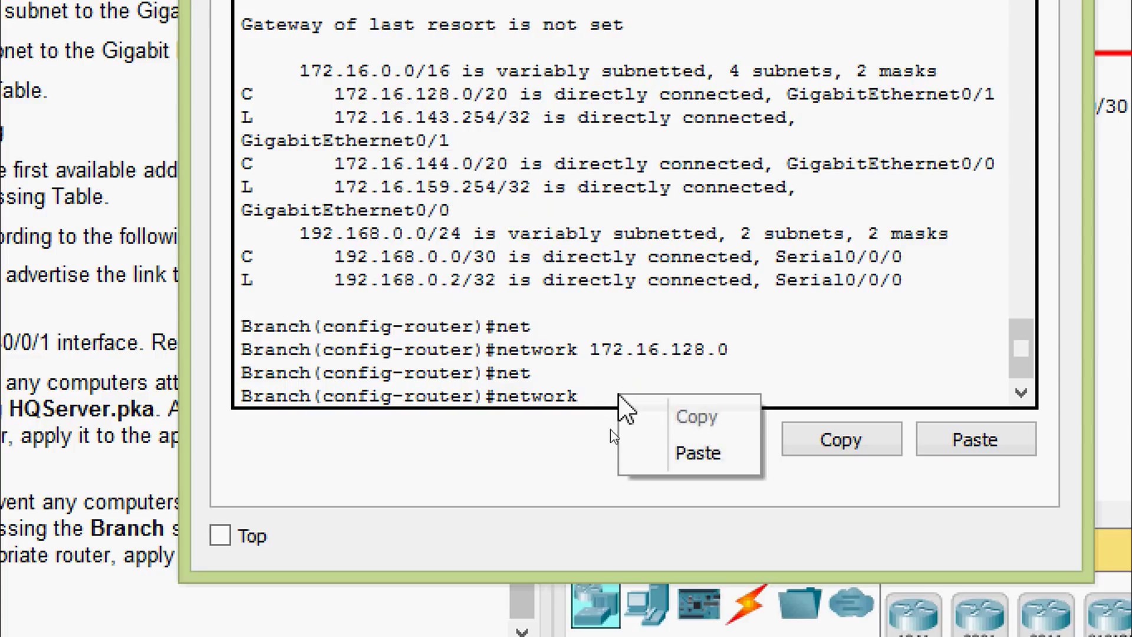
{"action": "left_click", "coordinate": [667, 451]}
{"action": "key", "text": "Return"}
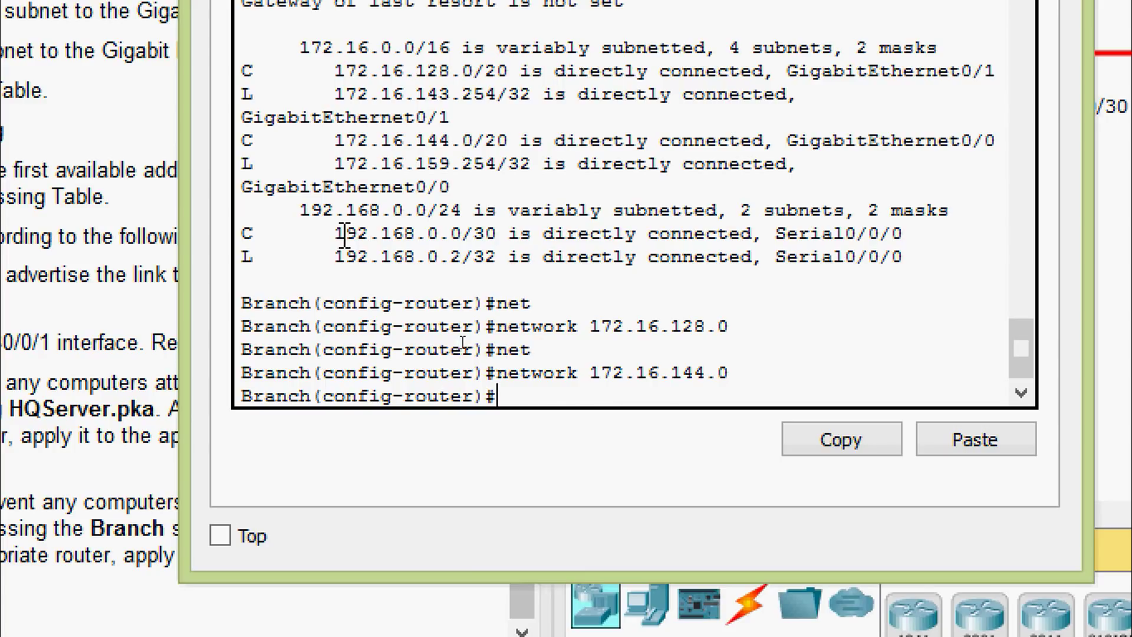
Advertise the serial link network 192.168.0.0 in Branch's RIP configuration, copying the address from the routing table output.
{"action": "left_click_drag", "start_coordinate": [339, 234], "coordinate": [445, 239]}
{"action": "right_click", "coordinate": [445, 239]}
{"action": "left_click", "coordinate": [522, 263]}
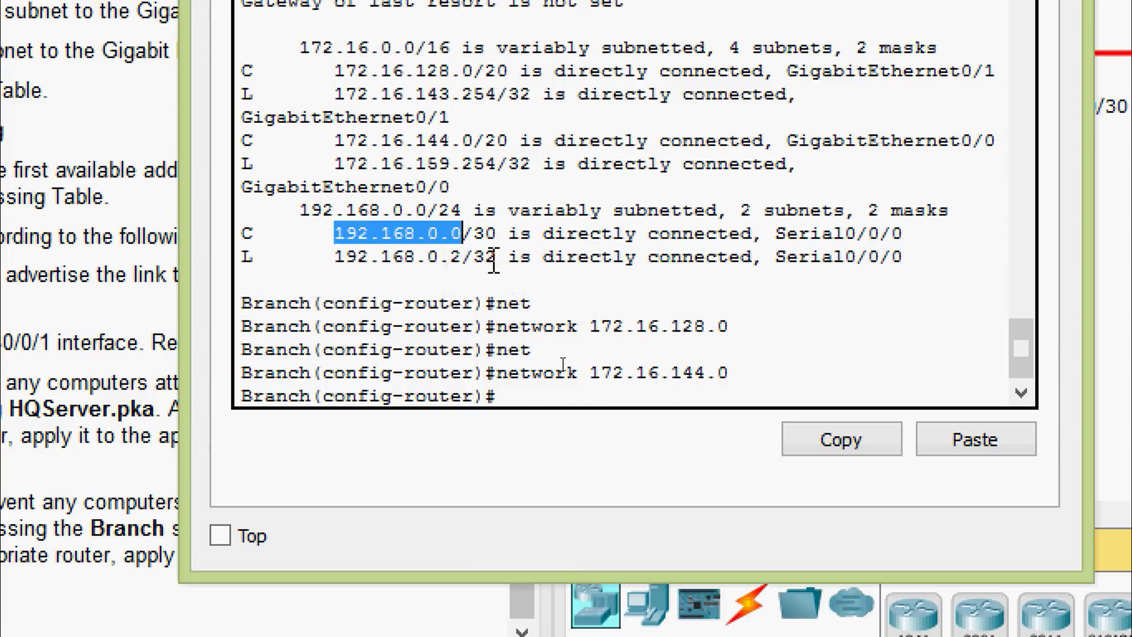
{"action": "left_click", "coordinate": [557, 399]}
{"action": "type", "text": "net"}
{"action": "key", "text": "Tab"}
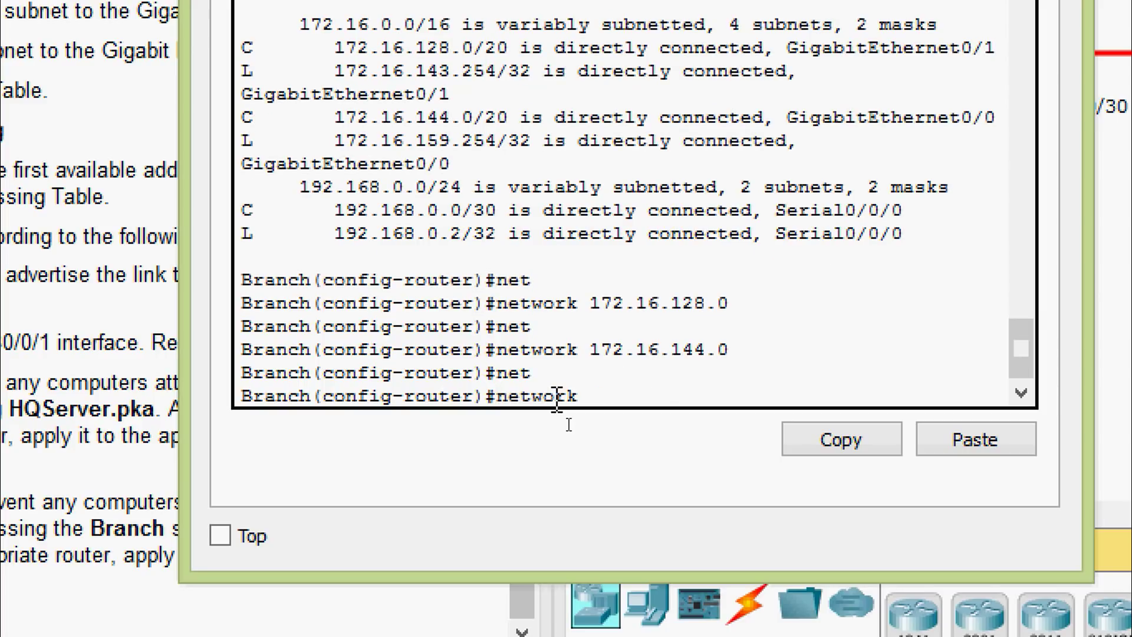
{"action": "right_click", "coordinate": [583, 401]}
{"action": "left_click", "coordinate": [607, 457]}
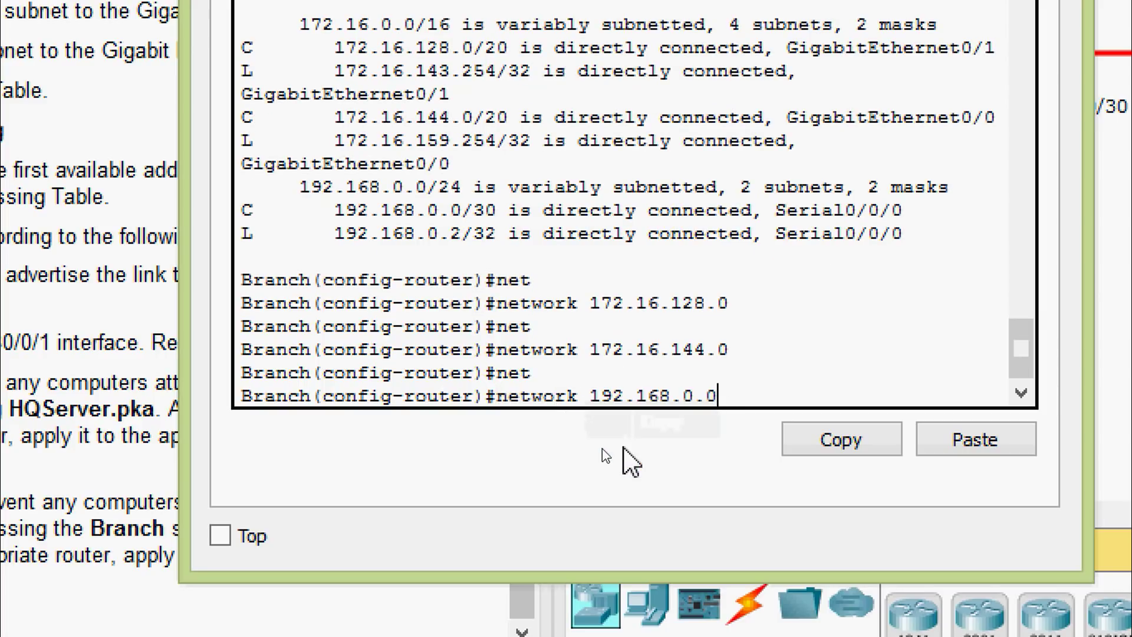
{"action": "key", "text": "Return"}
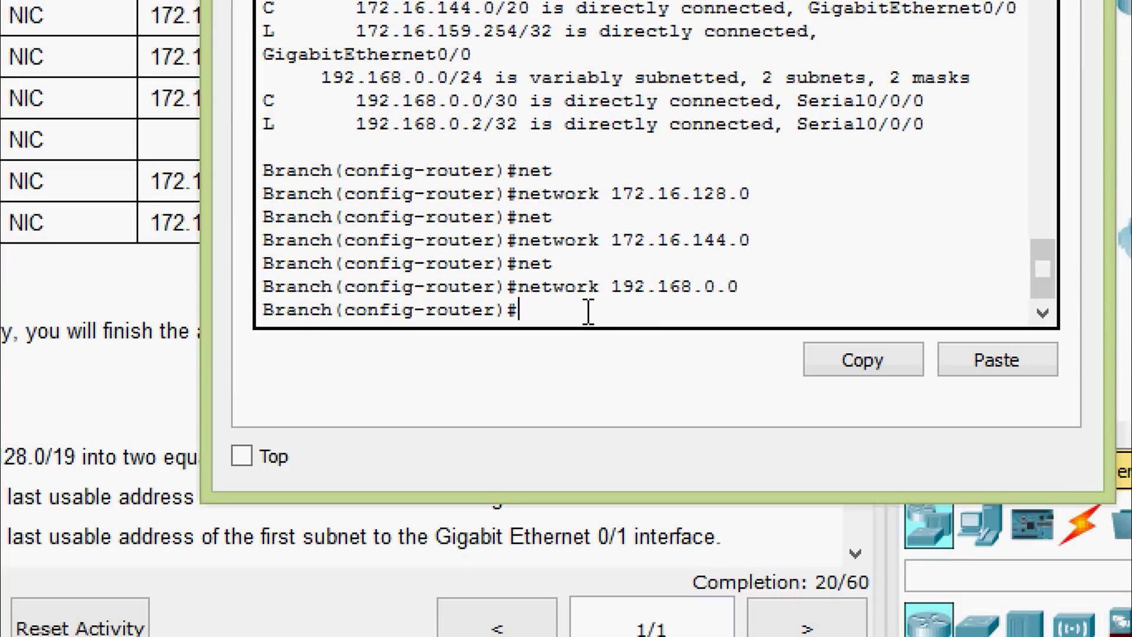
Disable automatic summarization in Branch's RIP with no auto-summary and leave configuration mode.
{"action": "type", "text": "no au"}
{"action": "key", "text": "Tab"}
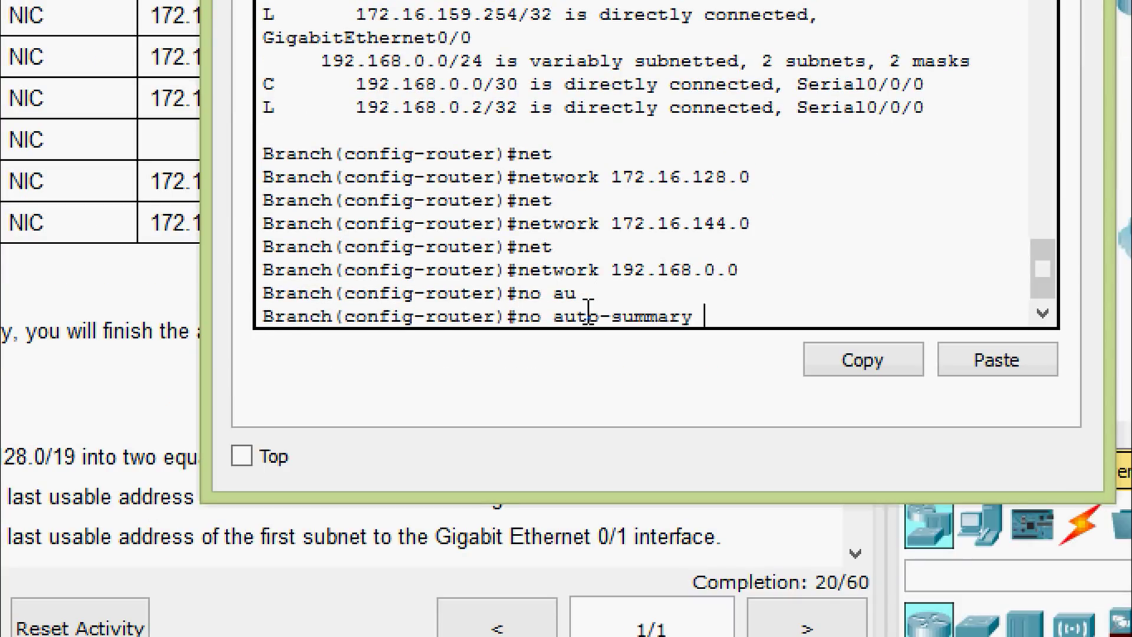
{"action": "key", "text": "Return"}
{"action": "key", "text": "Return"}
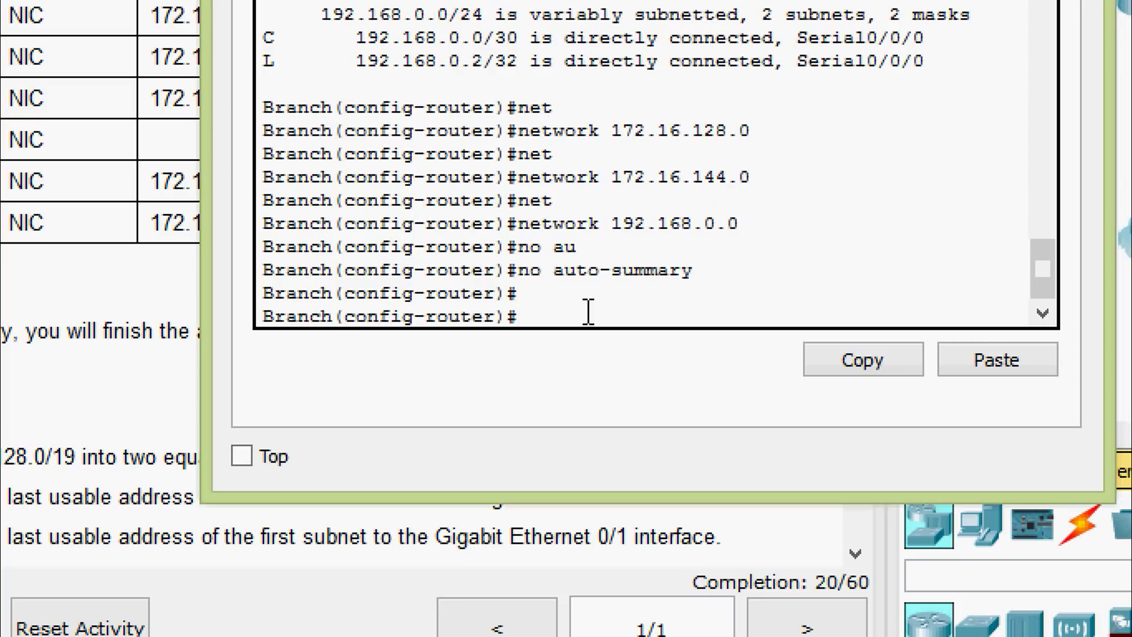
{"action": "key", "text": "ctrl+z"}
{"action": "key", "text": "Return"}
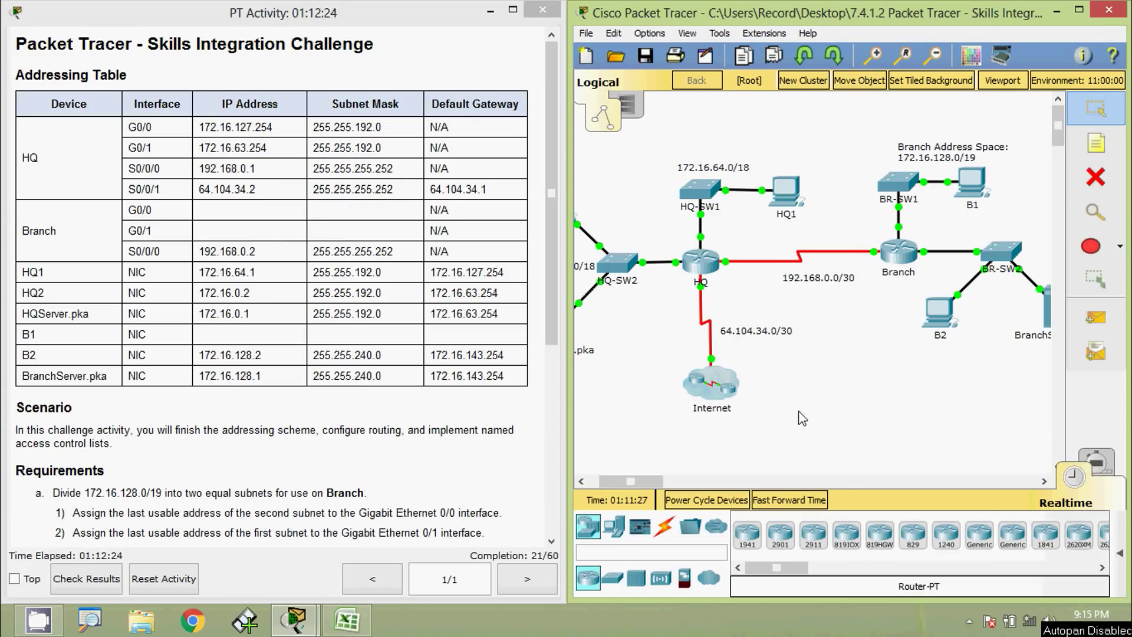
Open the HQ router's command line and enter privileged EXEC mode with enable.
{"action": "left_click", "coordinate": [700, 262]}
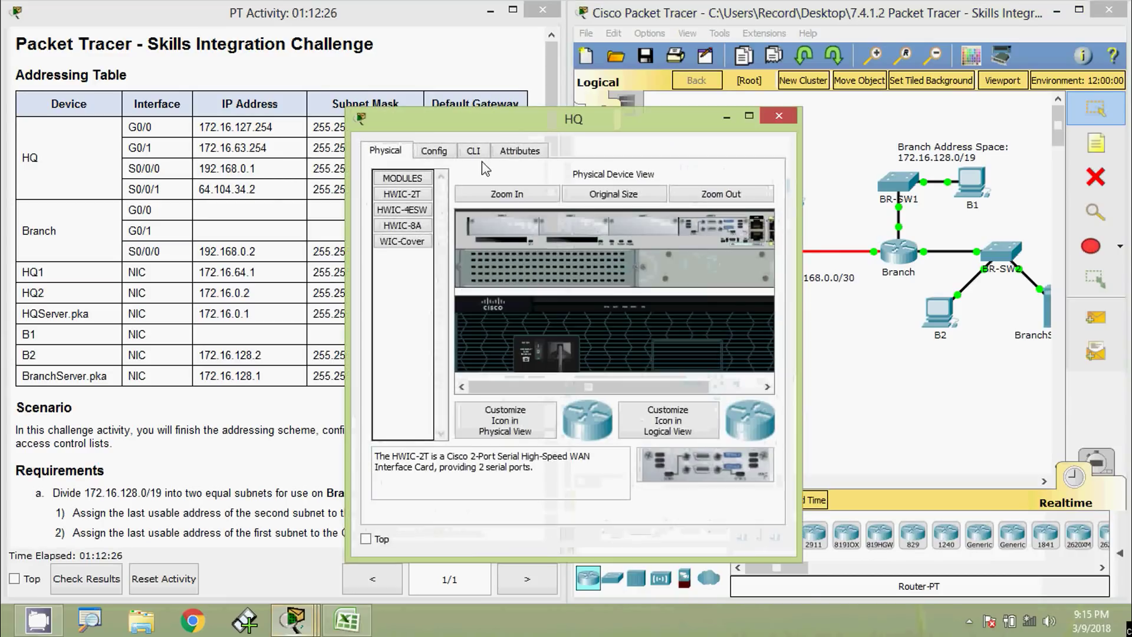
{"action": "left_click", "coordinate": [474, 151]}
{"action": "left_click_drag", "start_coordinate": [507, 119], "coordinate": [560, 86]}
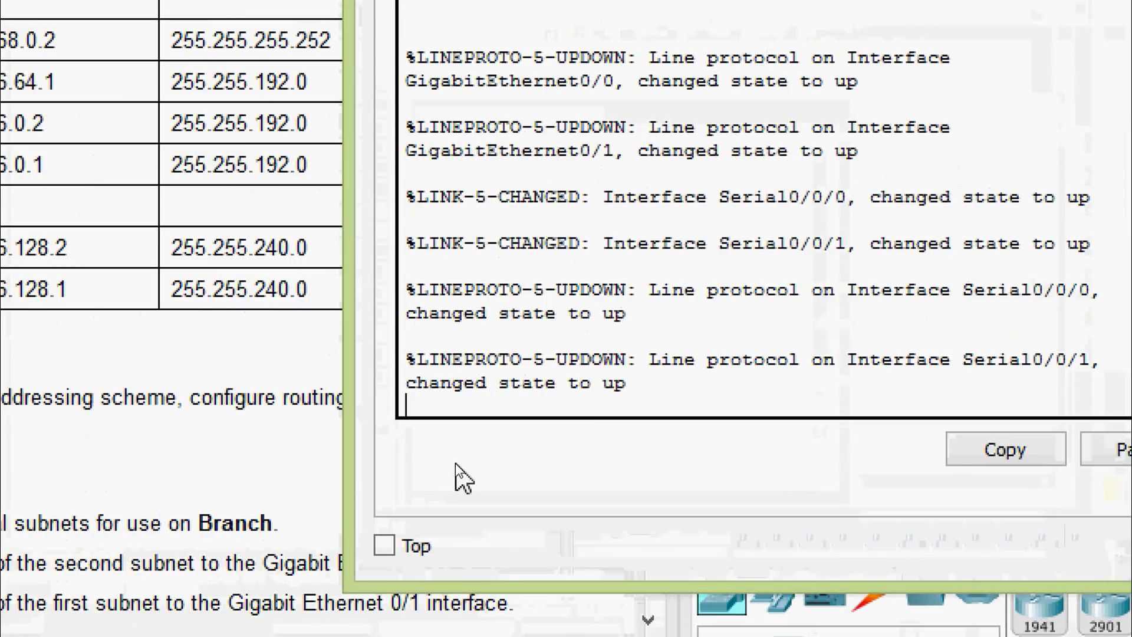
{"action": "key", "text": "Return"}
{"action": "type", "text": "ena"}
{"action": "key", "text": "Tab"}
{"action": "key", "text": "Return"}
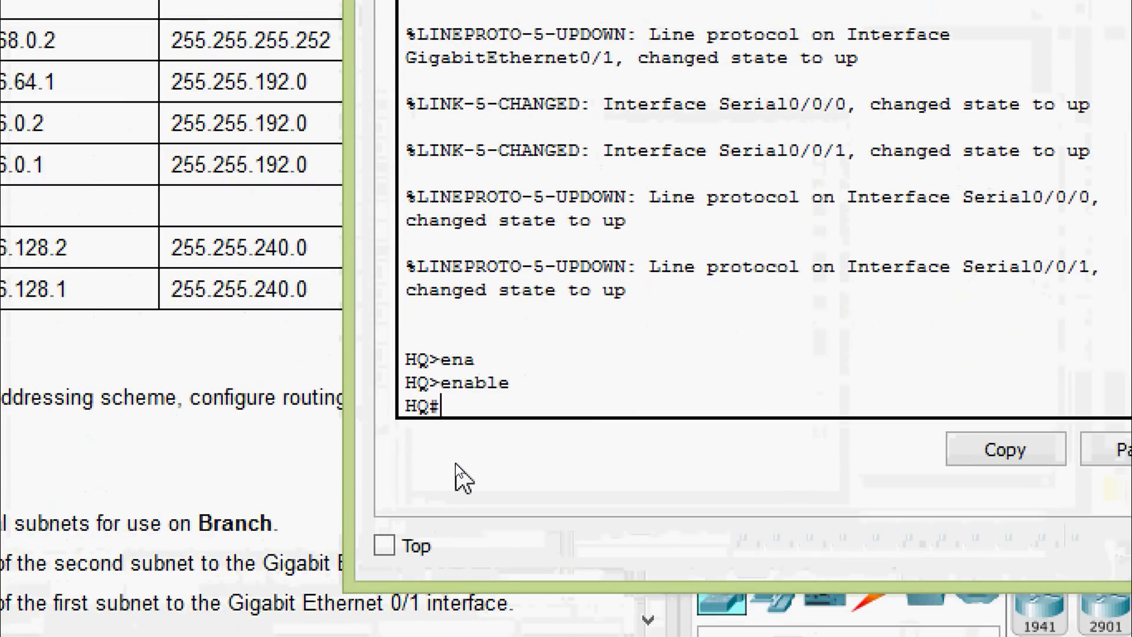
Enter global configuration mode on HQ with configure terminal.
{"action": "type", "text": "conf"}
{"action": "key", "text": "Tab"}
{"action": "type", "text": "t"}
{"action": "key", "text": "Tab"}
{"action": "key", "text": "Return"}
{"action": "key", "text": "Return"}
{"action": "key", "text": "Return"}
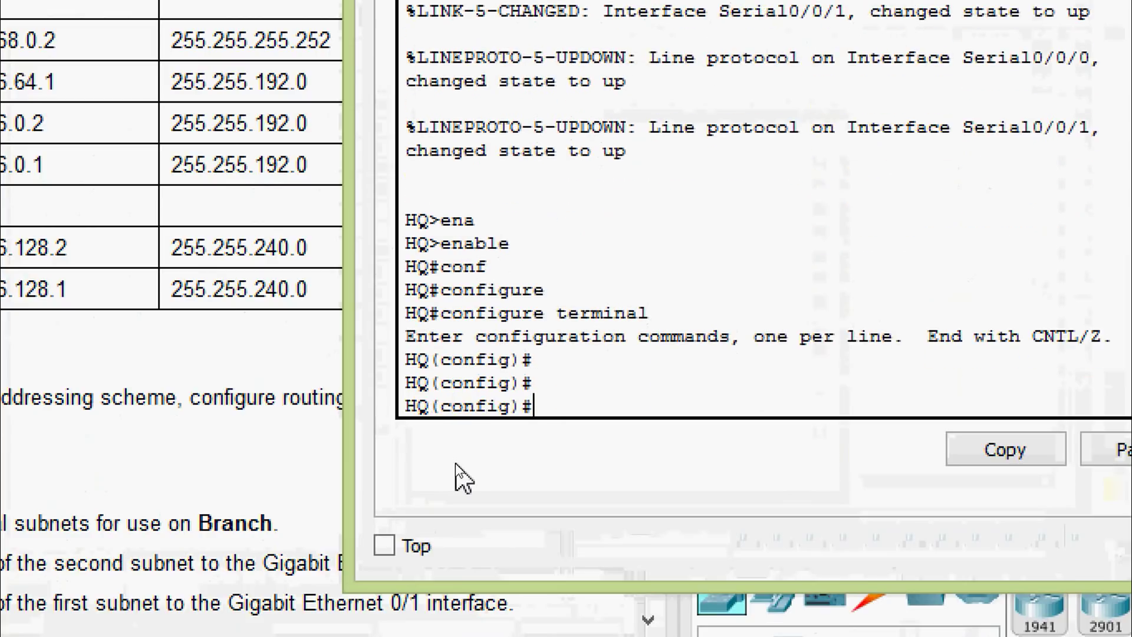
Enter RIP router configuration on HQ and set it to version 2.
{"action": "type", "text": "rou"}
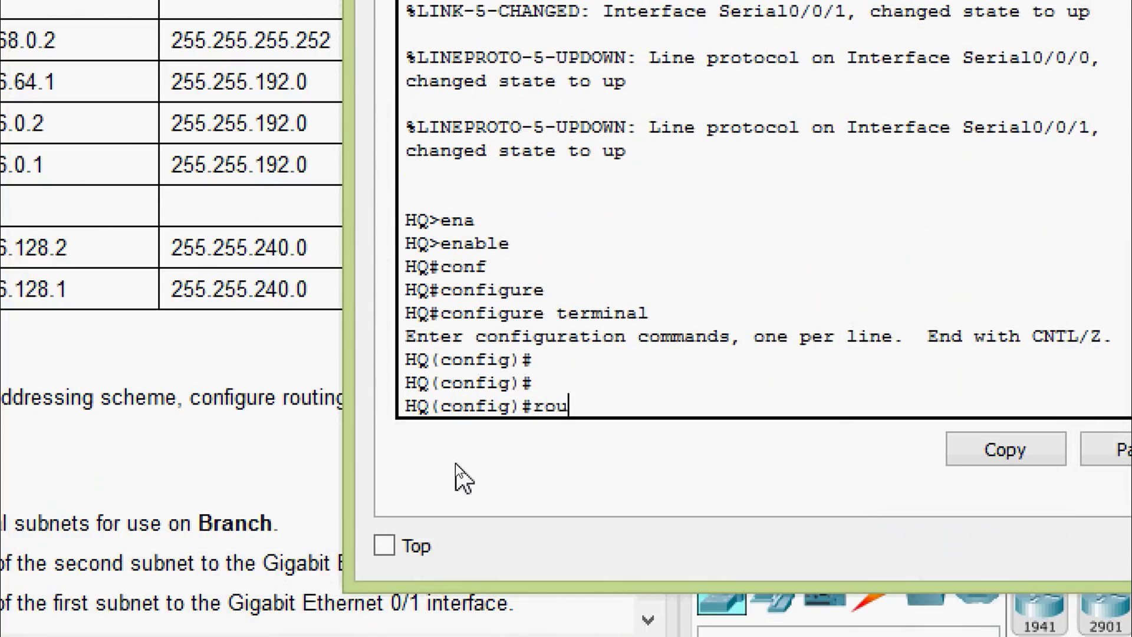
{"action": "key", "text": "Tab"}
{"action": "key", "text": "Tab"}
{"action": "type", "text": "ri"}
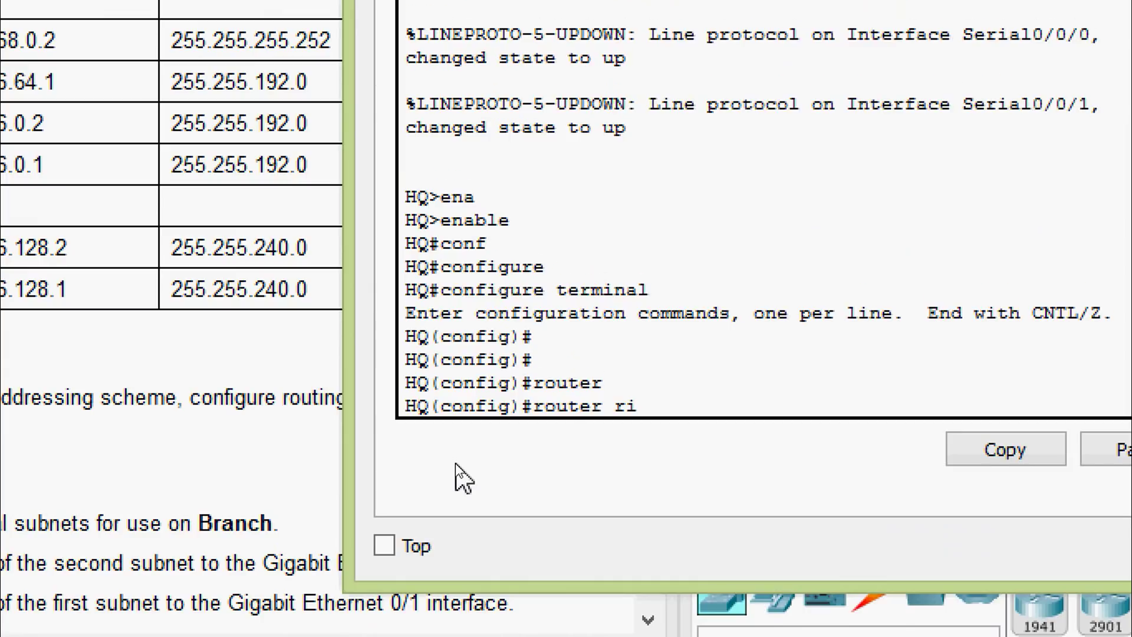
{"action": "key", "text": "Tab"}
{"action": "key", "text": "Return"}
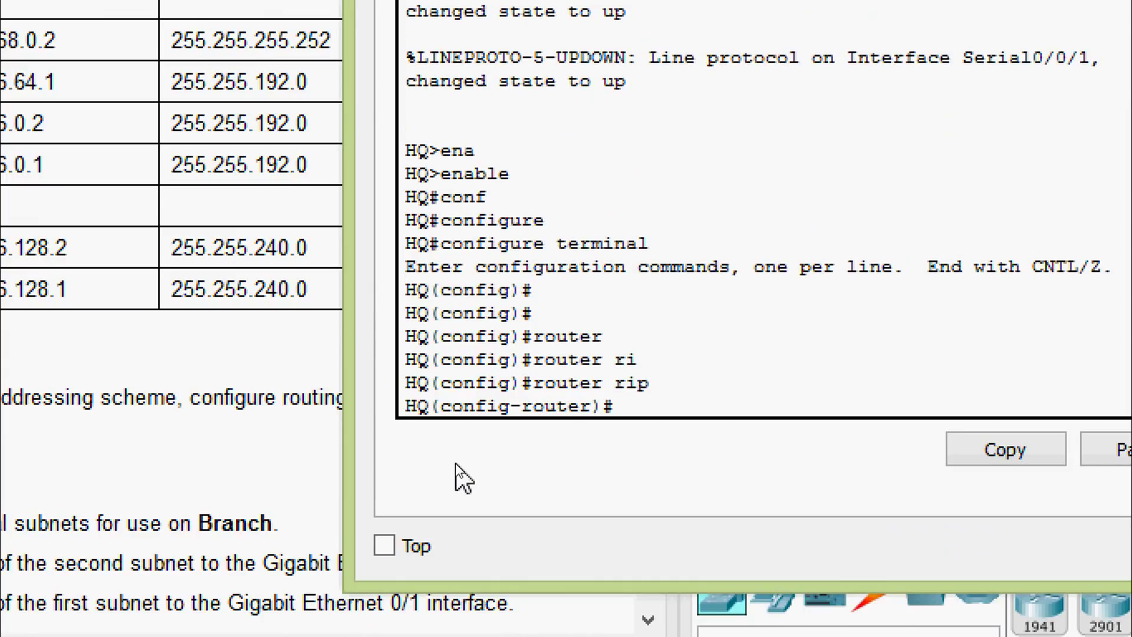
{"action": "type", "text": "ver"}
{"action": "key", "text": "Tab"}
{"action": "type", "text": "2"}
{"action": "key", "text": "Return"}
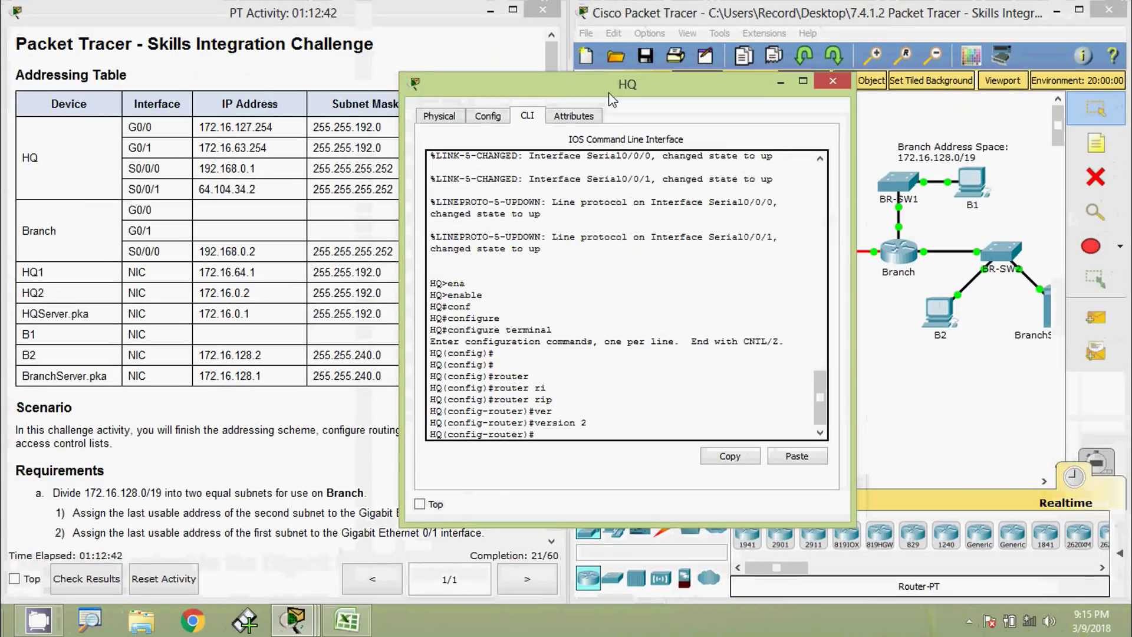
Make GigabitEthernet 0/0 a passive interface in HQ's RIP configuration.
{"action": "left_click_drag", "start_coordinate": [612, 92], "coordinate": [341, 81]}
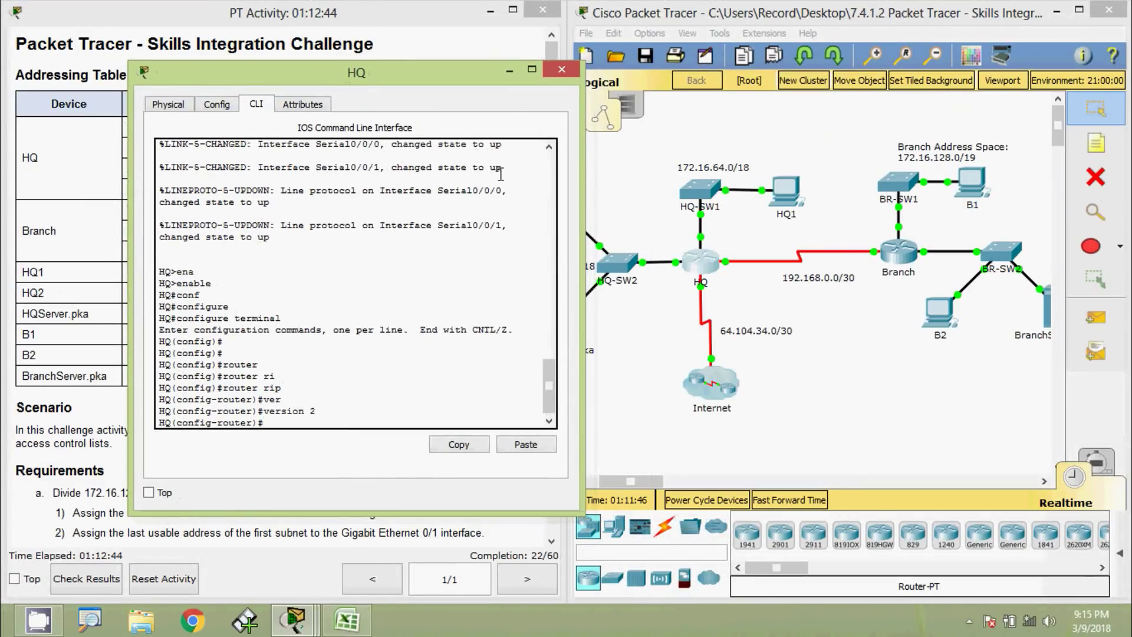
{"action": "left_click", "coordinate": [678, 315]}
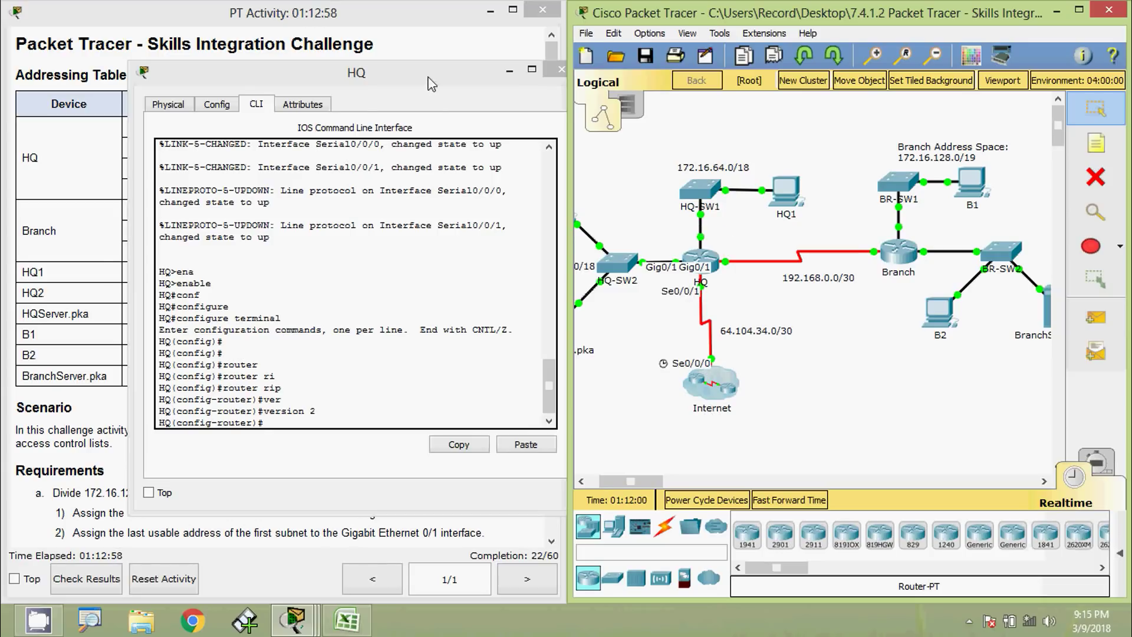
{"action": "left_click_drag", "start_coordinate": [433, 84], "coordinate": [452, 49]}
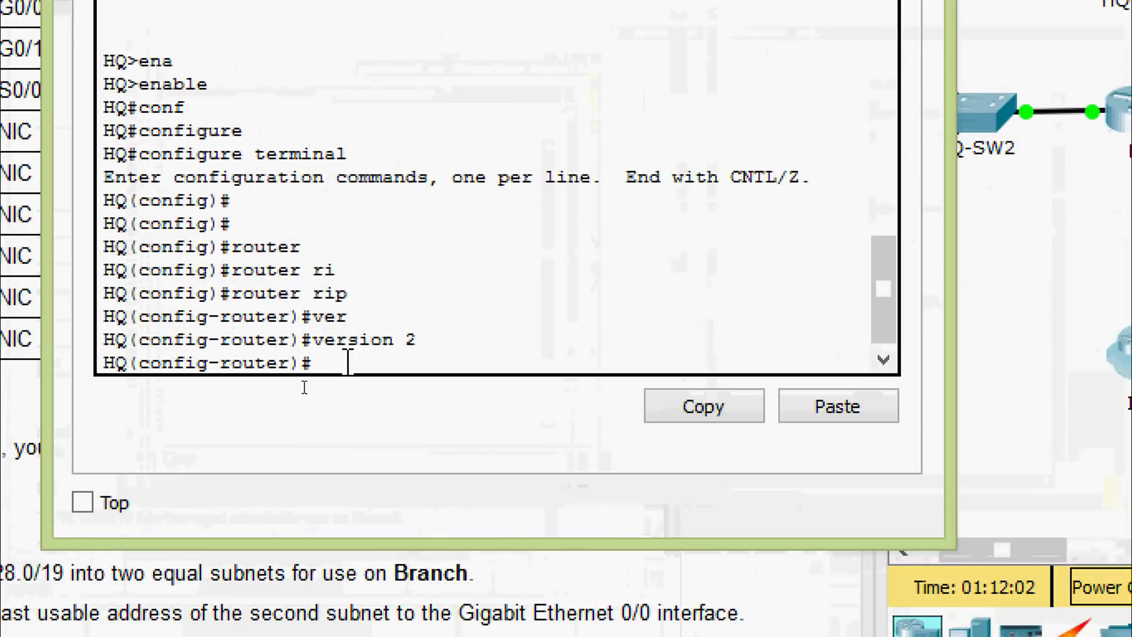
{"action": "type", "text": "pas"}
{"action": "key", "text": "Tab"}
{"action": "type", "text": "gi"}
{"action": "key", "text": "Tab"}
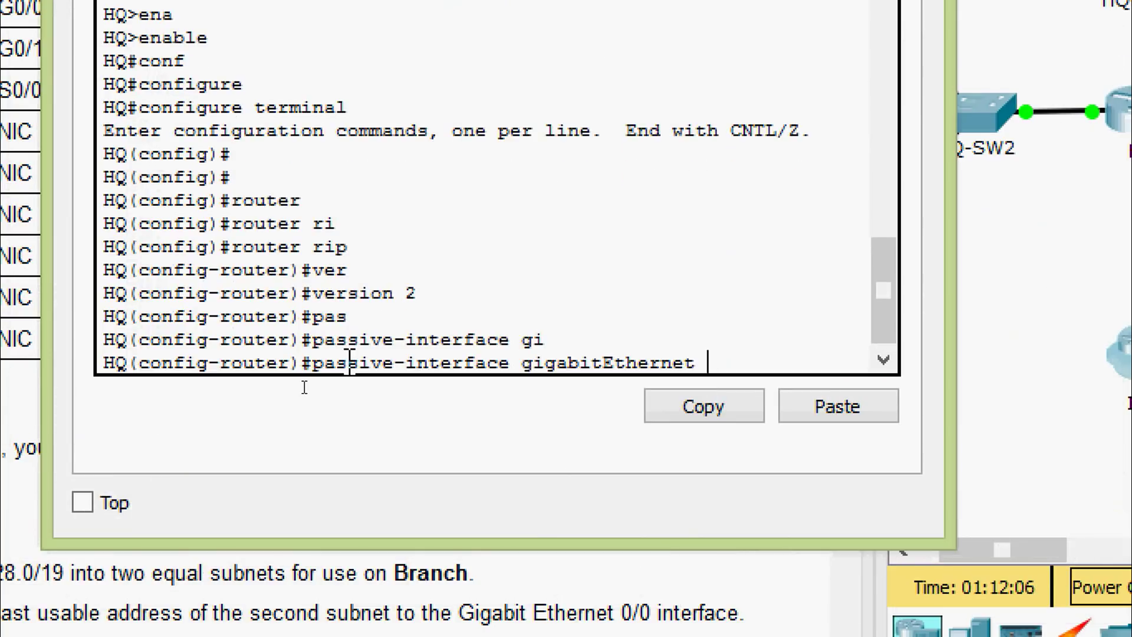
{"action": "type", "text": "0/0"}
{"action": "key", "text": "Return"}
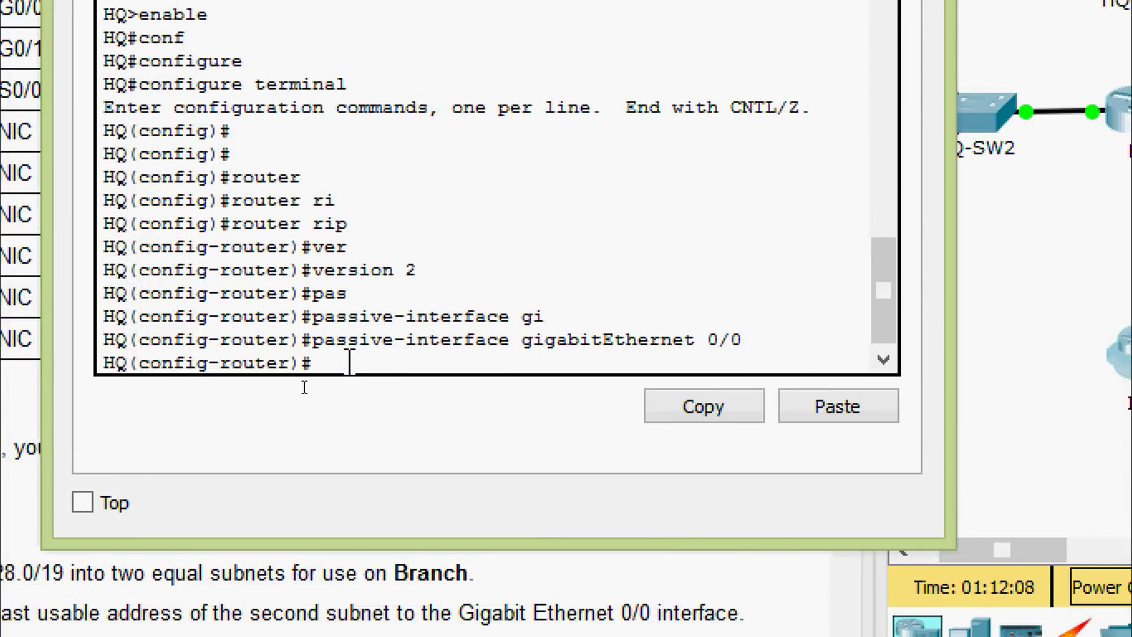
Make GigabitEthernet 0/1 passive in HQ's RIP configuration with the passive-interface command.
{"action": "type", "text": "pas"}
{"action": "key", "text": "Tab"}
{"action": "type", "text": "gi"}
{"action": "key", "text": "Tab"}
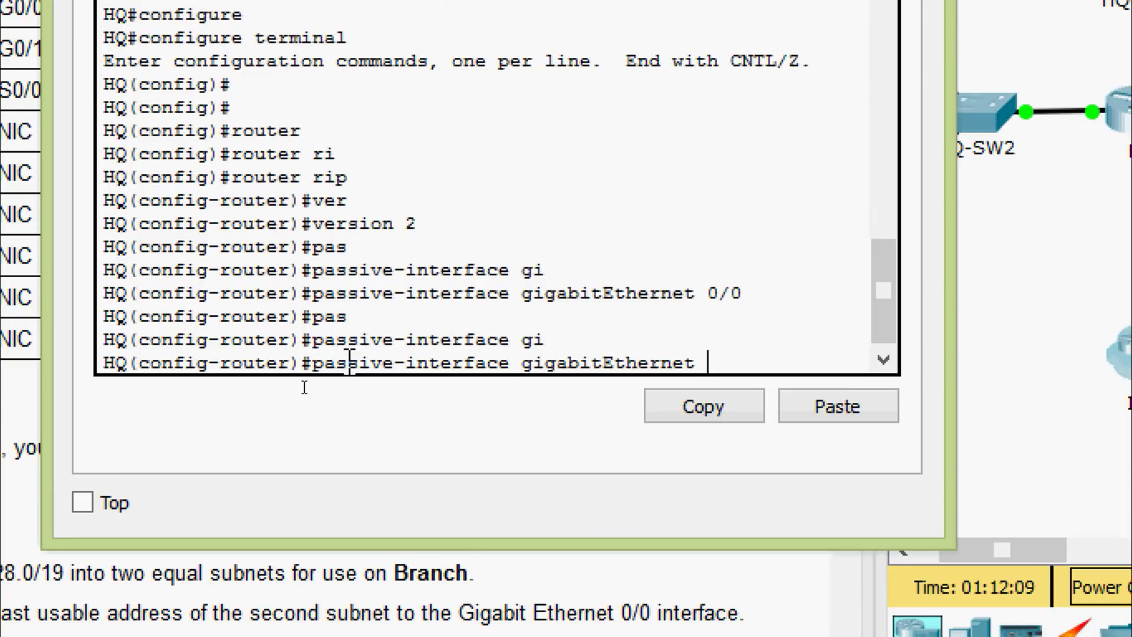
{"action": "type", "text": "0/1"}
{"action": "key", "text": "Return"}
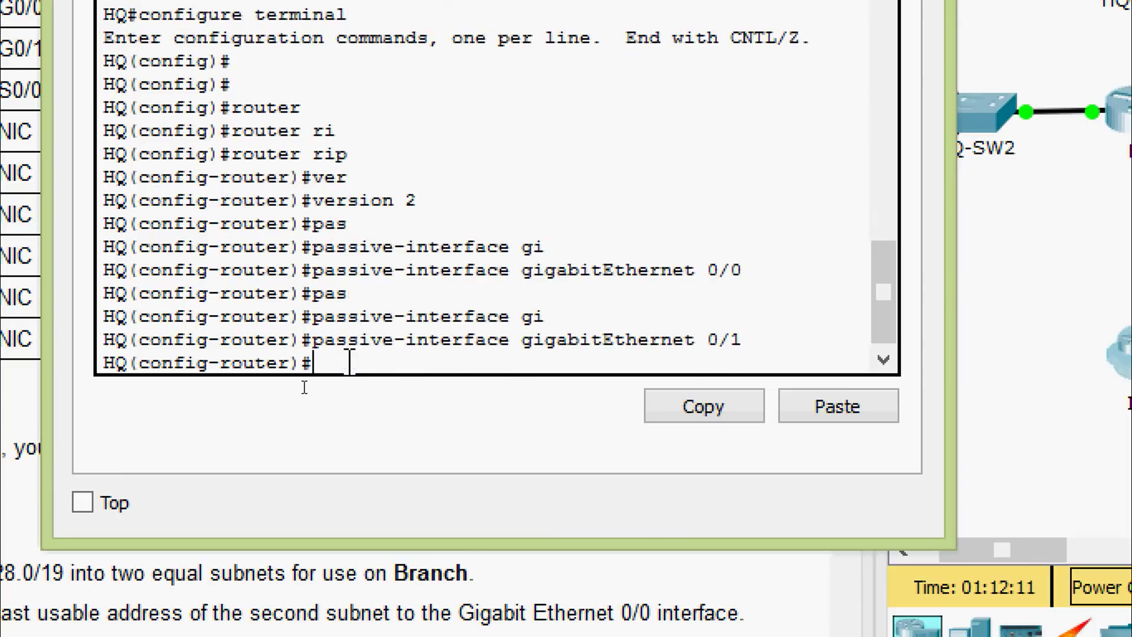
Set HQ's Internet-facing interface Serial 0/0/1 as passive in RIP.
{"action": "type", "text": "pas"}
{"action": "key", "text": "Tab"}
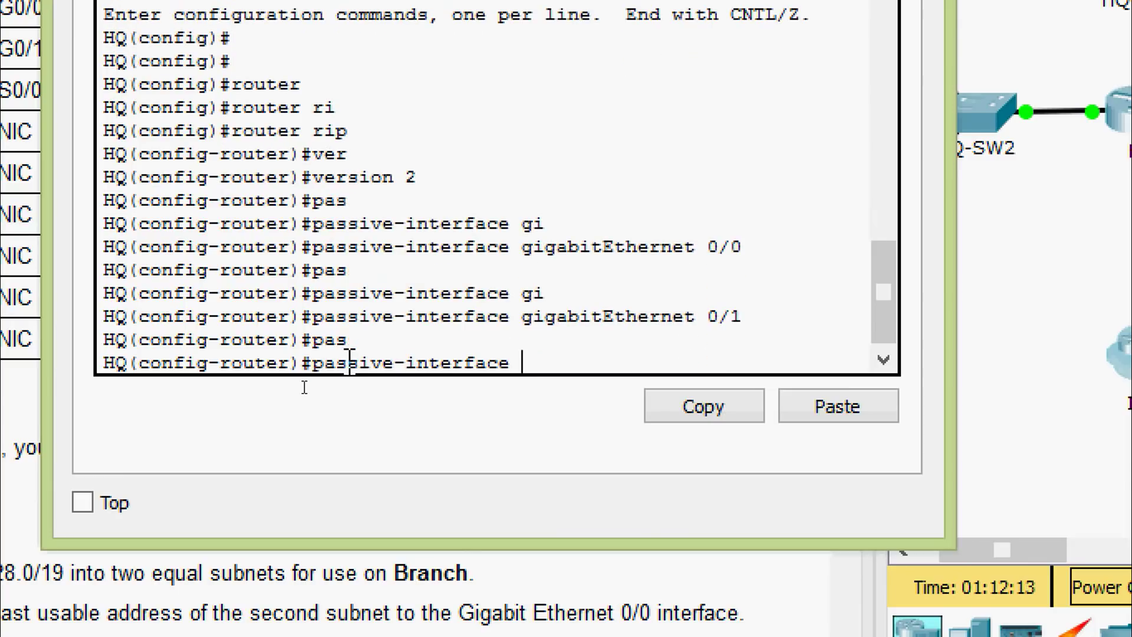
{"action": "type", "text": "ser"}
{"action": "key", "text": "Tab"}
{"action": "type", "text": "0/"}
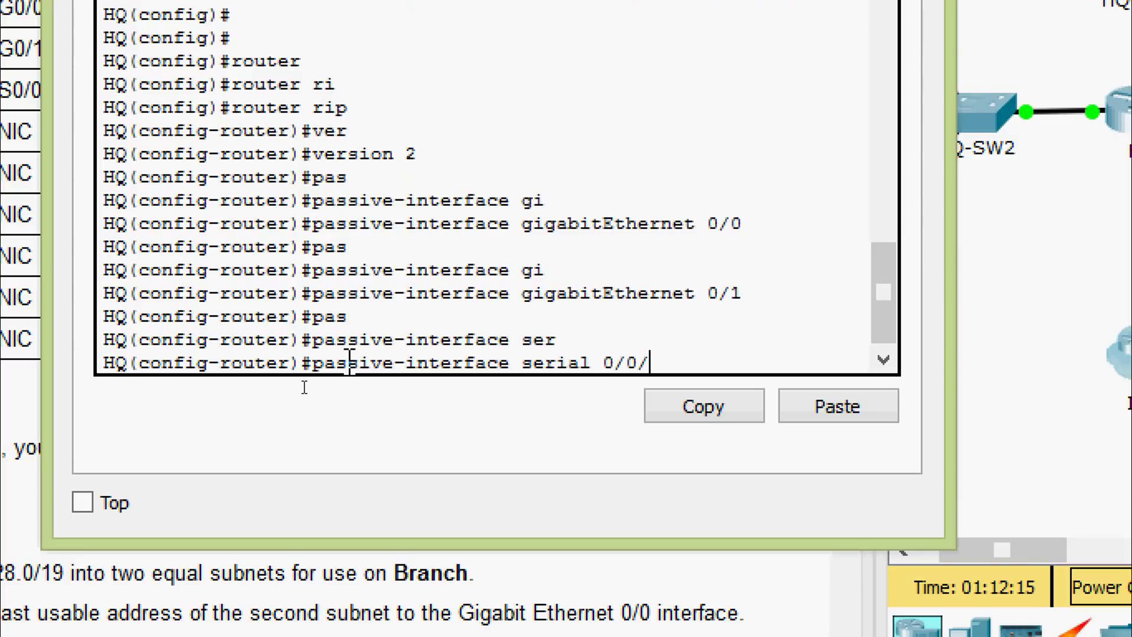
{"action": "type", "text": "1"}
{"action": "key", "text": "Return"}
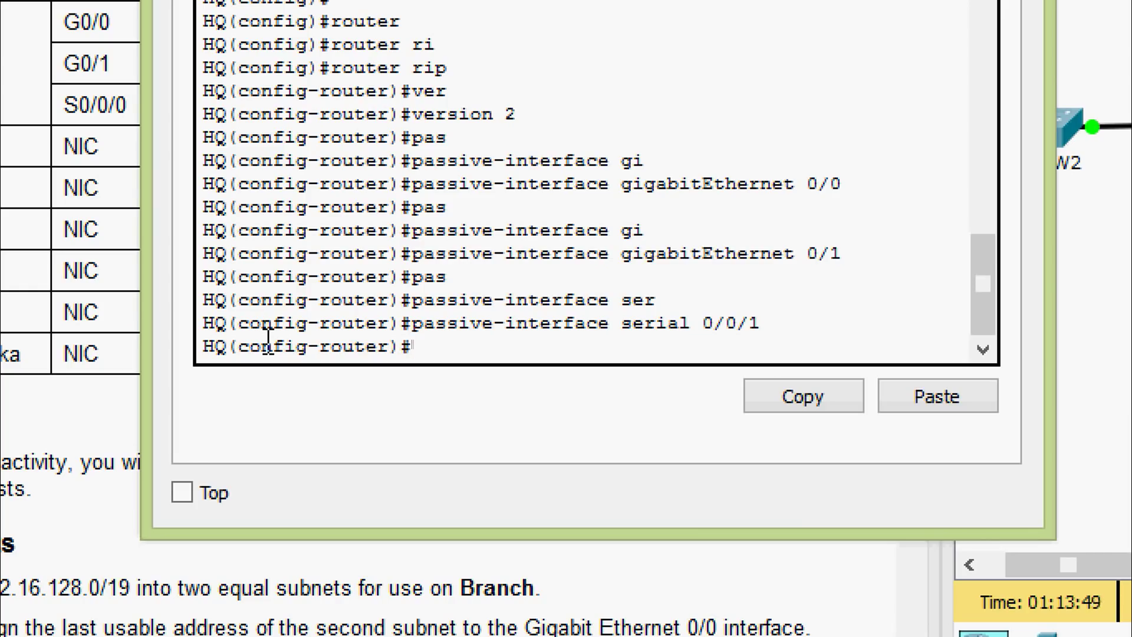
Display HQ's routing table from router configuration mode with do show ip route.
{"action": "type", "text": "show ip route"}
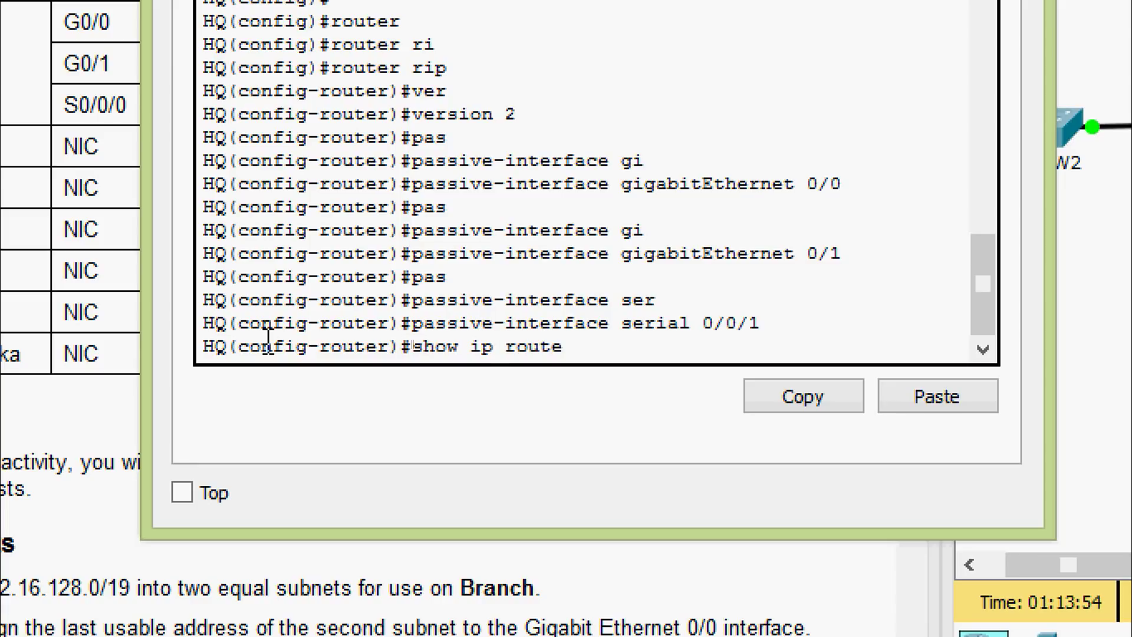
{"action": "key", "text": "Left"}
{"action": "key", "text": "Left"}
{"action": "key", "text": "Left"}
{"action": "key", "text": "Left"}
{"action": "key", "text": "Left"}
{"action": "type", "text": "do"}
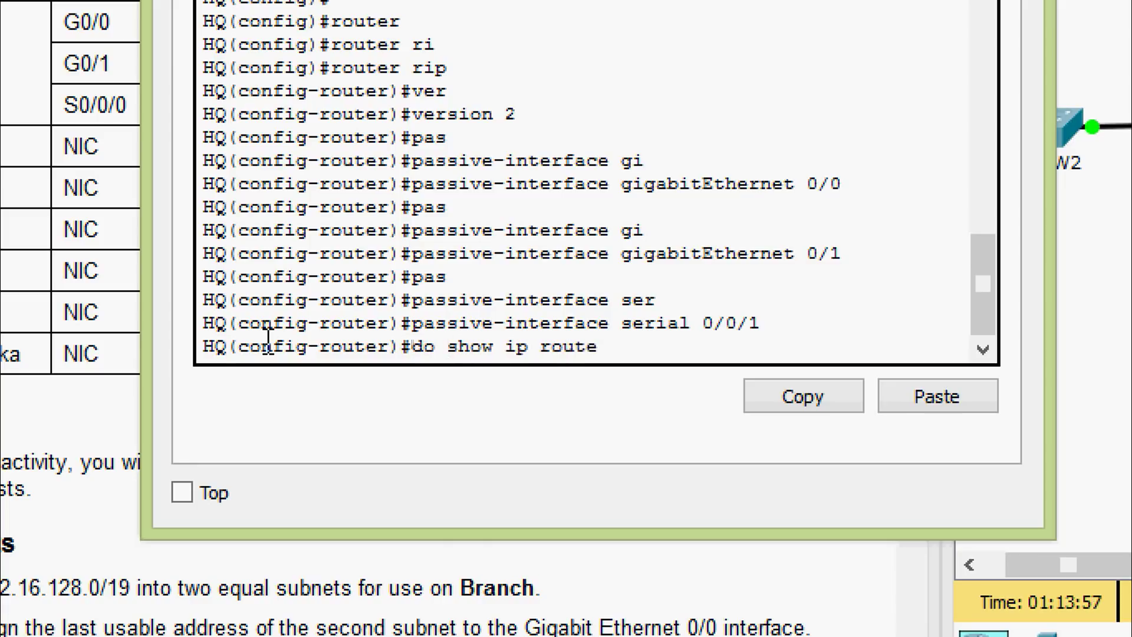
{"action": "key", "text": "Return"}
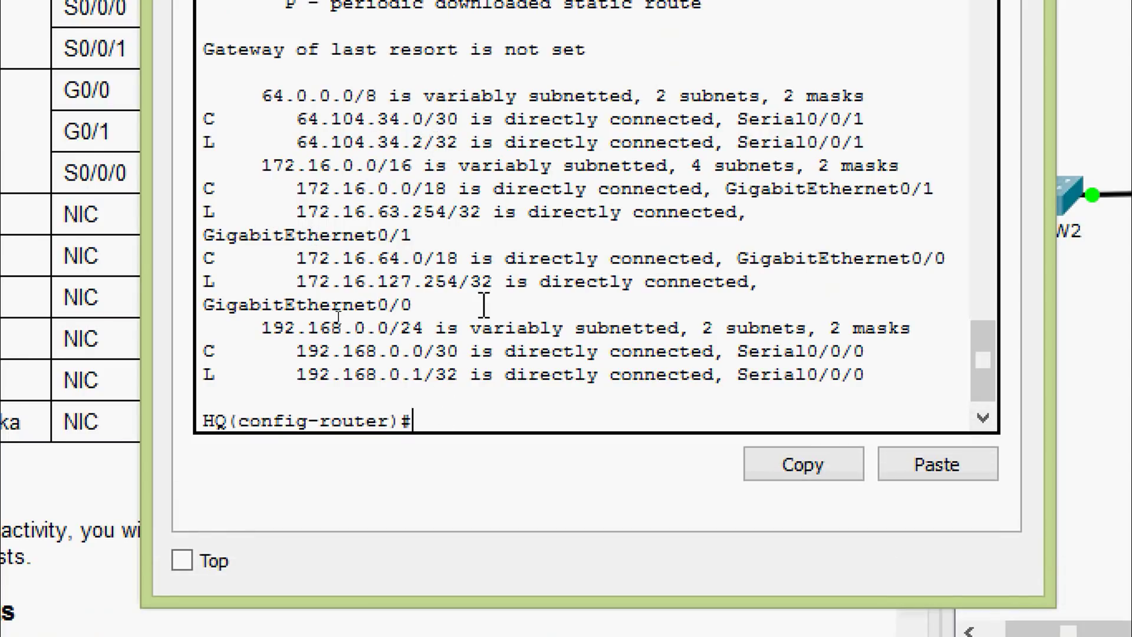
Advertise network 172.16.0.0 in HQ's RIP, copying the address from the routing table output.
{"action": "type", "text": "net"}
{"action": "key", "text": "Tab"}
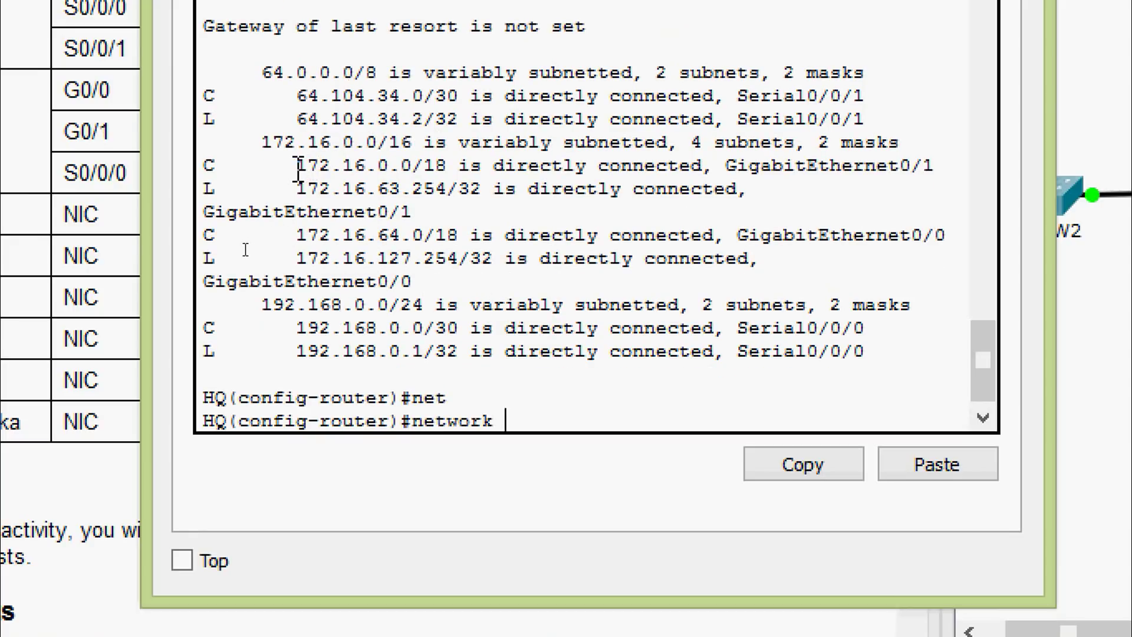
{"action": "left_click_drag", "start_coordinate": [298, 169], "coordinate": [413, 168]}
{"action": "right_click", "coordinate": [390, 170]}
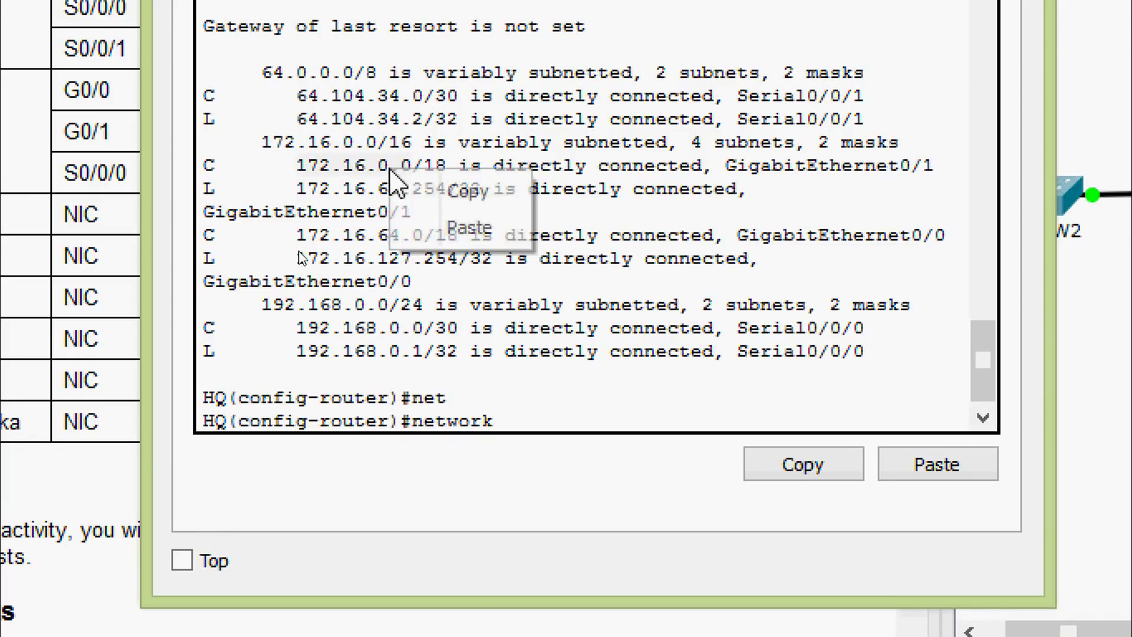
{"action": "left_click", "coordinate": [419, 187]}
{"action": "right_click", "coordinate": [540, 413]}
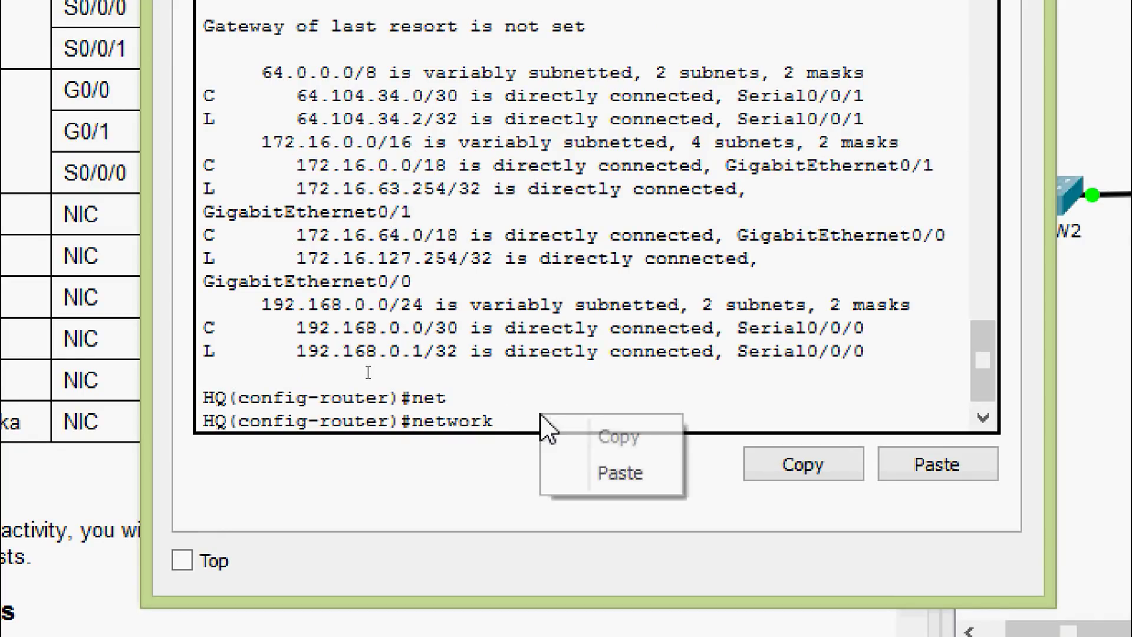
{"action": "left_click", "coordinate": [575, 471]}
{"action": "key", "text": "Return"}
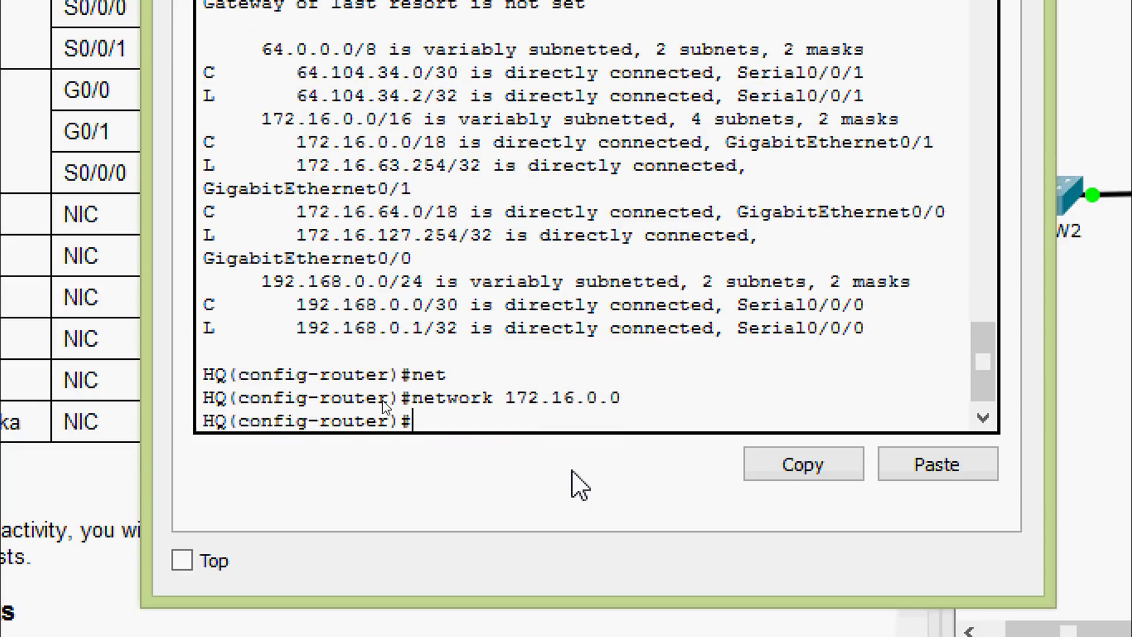
Add network 172.16.64.0 to HQ's RIP, copying the address from the routing table output.
{"action": "type", "text": "net"}
{"action": "key", "text": "Tab"}
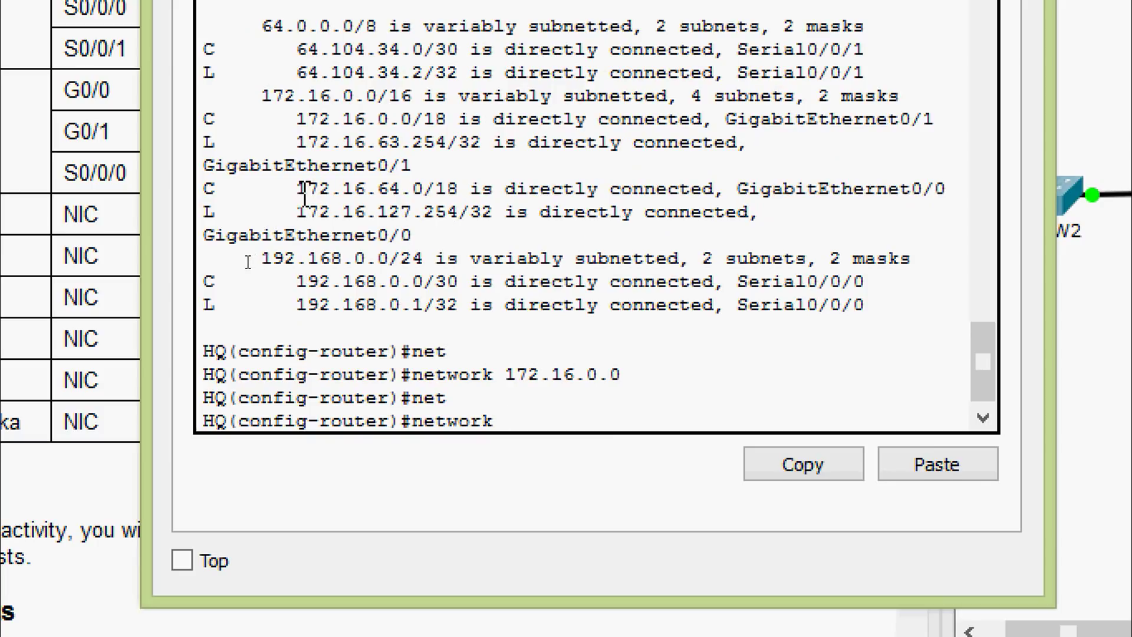
{"action": "left_click_drag", "start_coordinate": [303, 190], "coordinate": [424, 188]}
{"action": "right_click", "coordinate": [404, 191]}
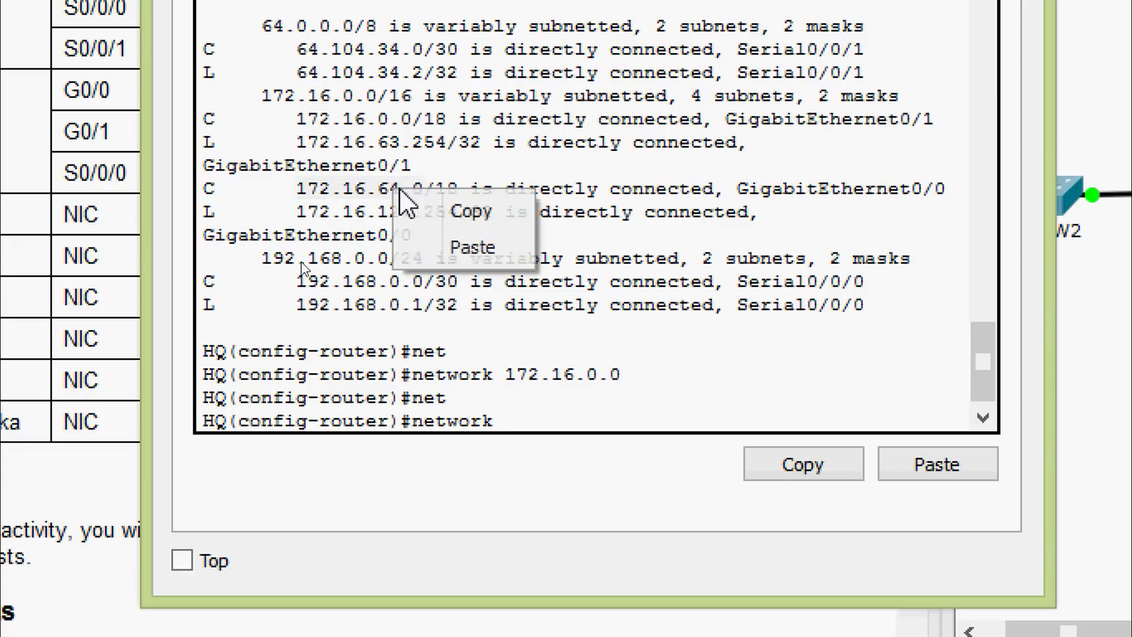
{"action": "left_click", "coordinate": [454, 211]}
{"action": "left_click", "coordinate": [540, 420]}
{"action": "right_click", "coordinate": [540, 419]}
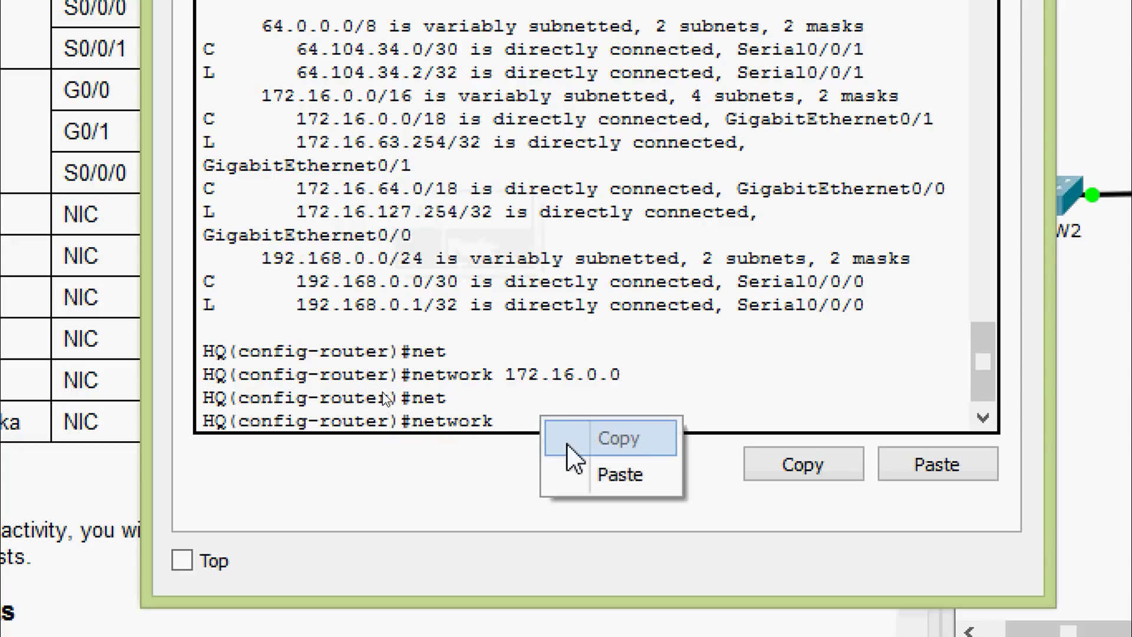
{"action": "left_click", "coordinate": [584, 473]}
{"action": "key", "text": "Return"}
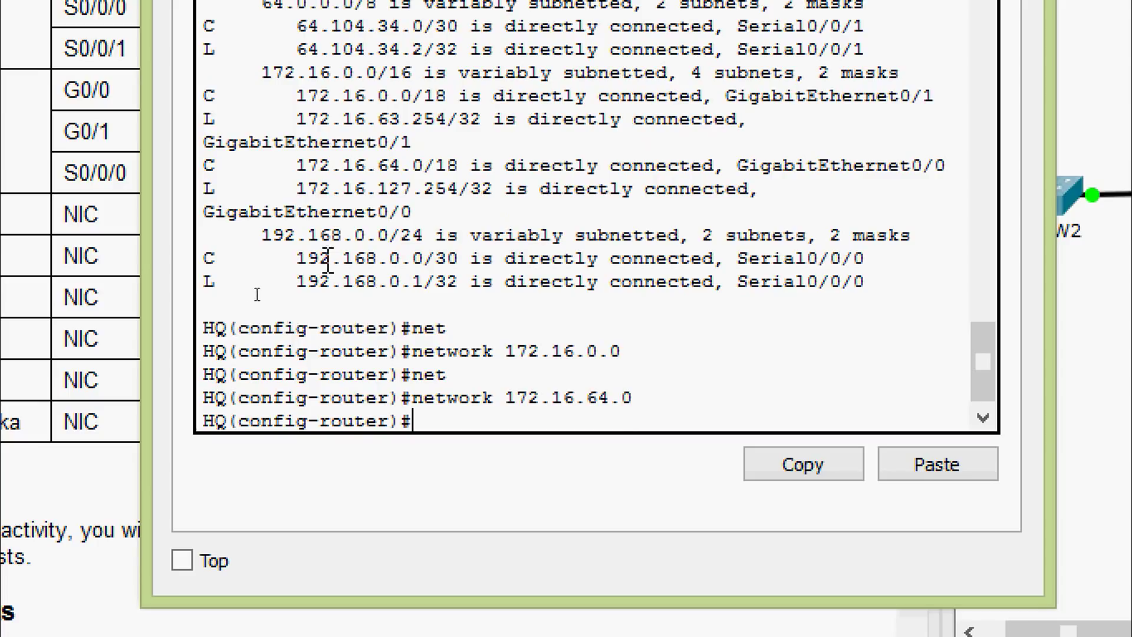
Add the serial link network 192.168.0.0 to HQ's RIP, copying its address from the routing table output.
{"action": "left_click_drag", "start_coordinate": [296, 260], "coordinate": [419, 263]}
{"action": "right_click", "coordinate": [445, 265]}
{"action": "left_click", "coordinate": [484, 283]}
{"action": "left_click", "coordinate": [444, 428]}
{"action": "type", "text": "net"}
{"action": "key", "text": "Tab"}
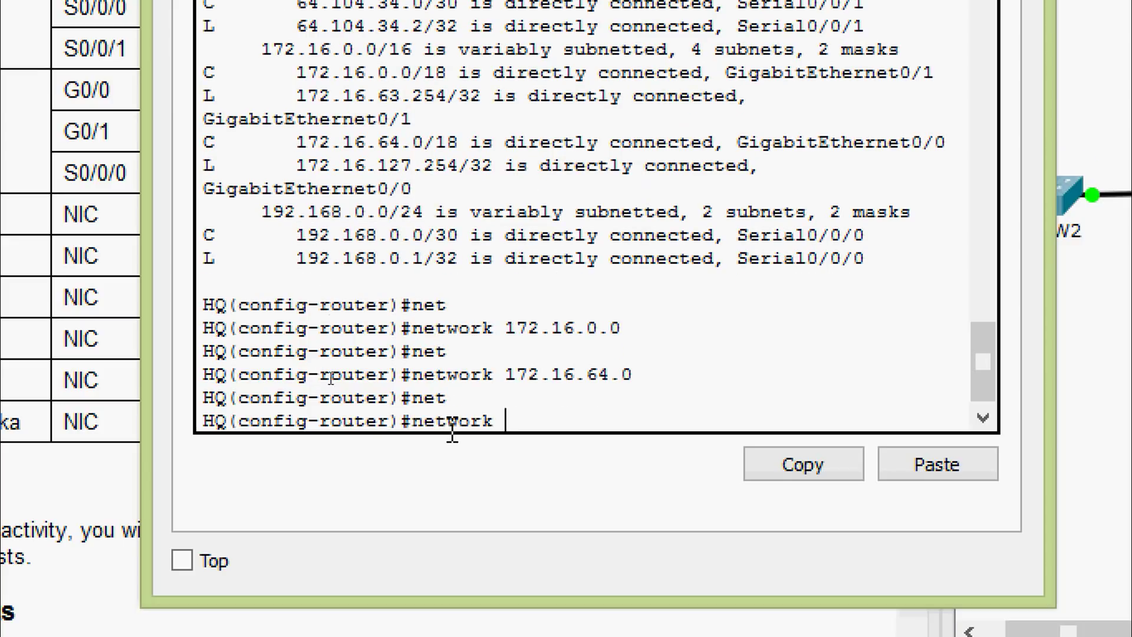
{"action": "right_click", "coordinate": [506, 416]}
{"action": "left_click", "coordinate": [546, 476]}
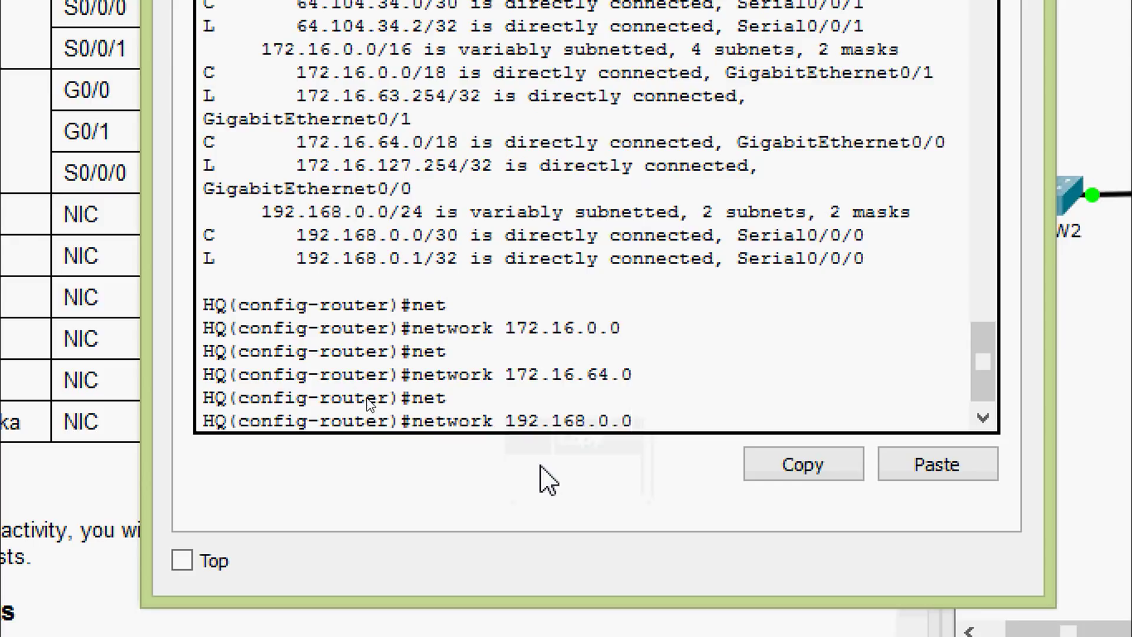
{"action": "key", "text": "Return"}
Disable automatic summarization in HQ's RIP with no auto-summary.
{"action": "key", "text": "Return"}
{"action": "type", "text": "no"}
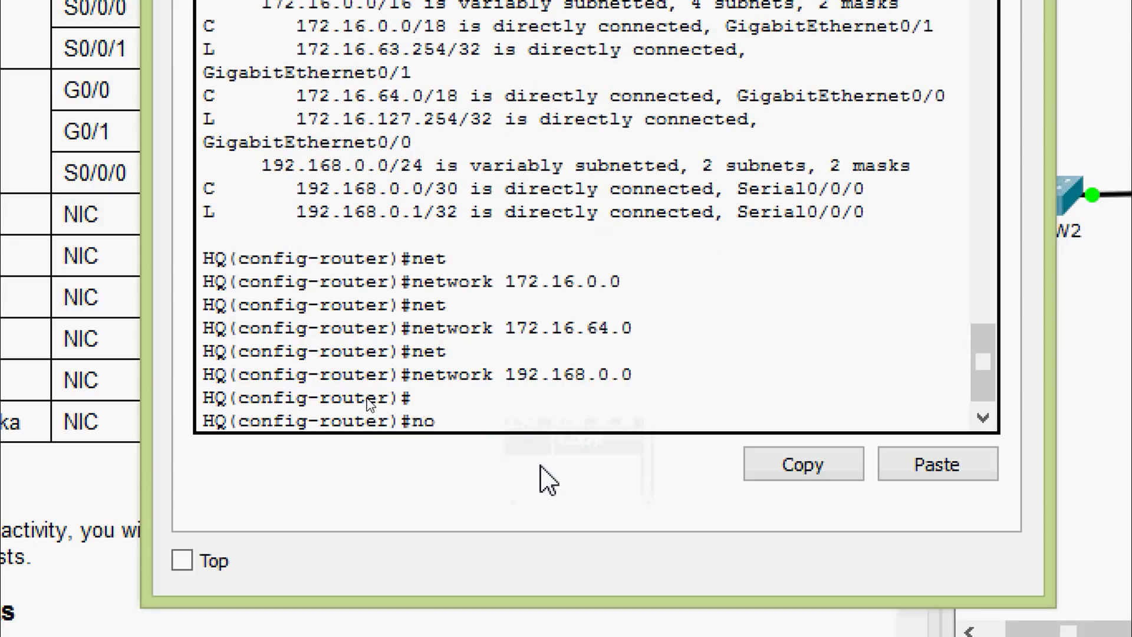
{"action": "type", "text": " au"}
{"action": "key", "text": "Tab"}
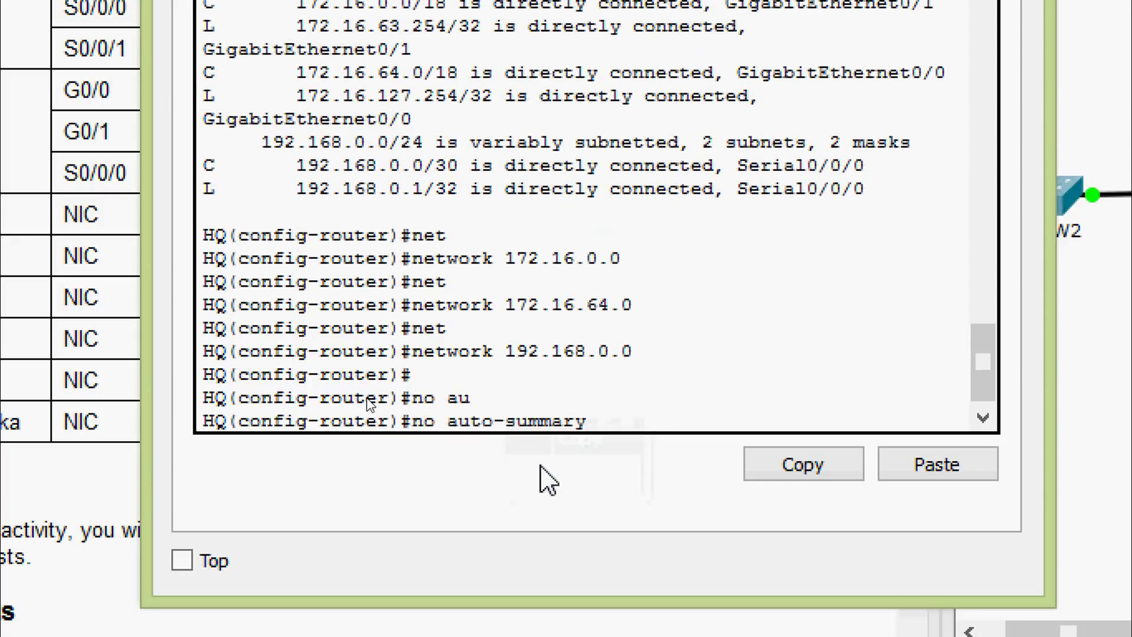
{"action": "key", "text": "Return"}
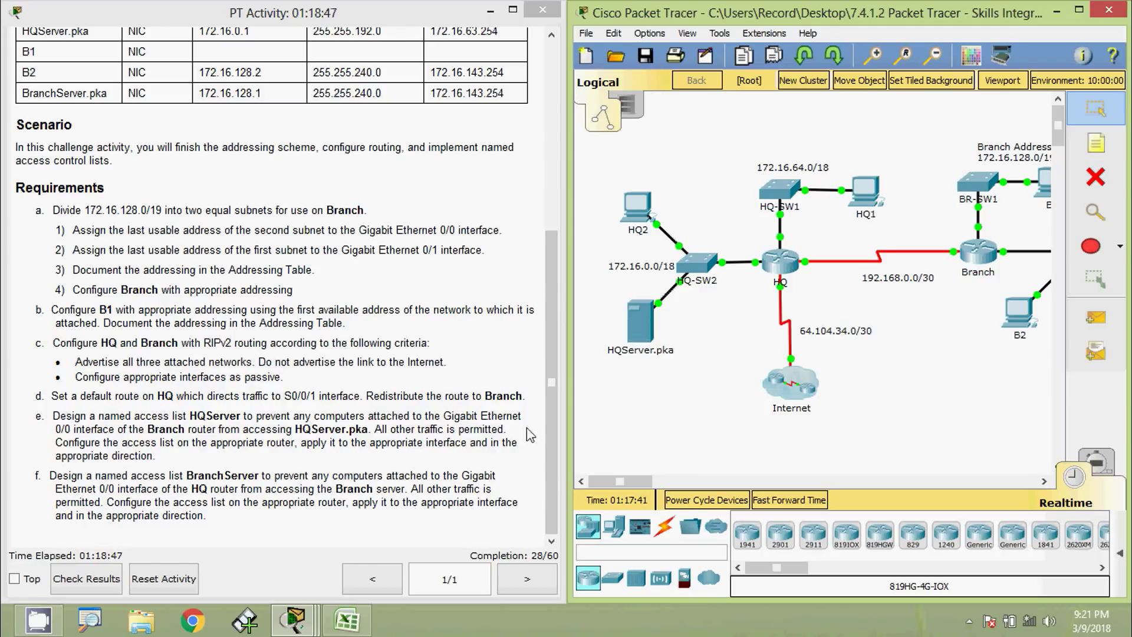
Reopen the HQ router's command line and exit RIP configuration to global configuration mode.
{"action": "left_click", "coordinate": [786, 269]}
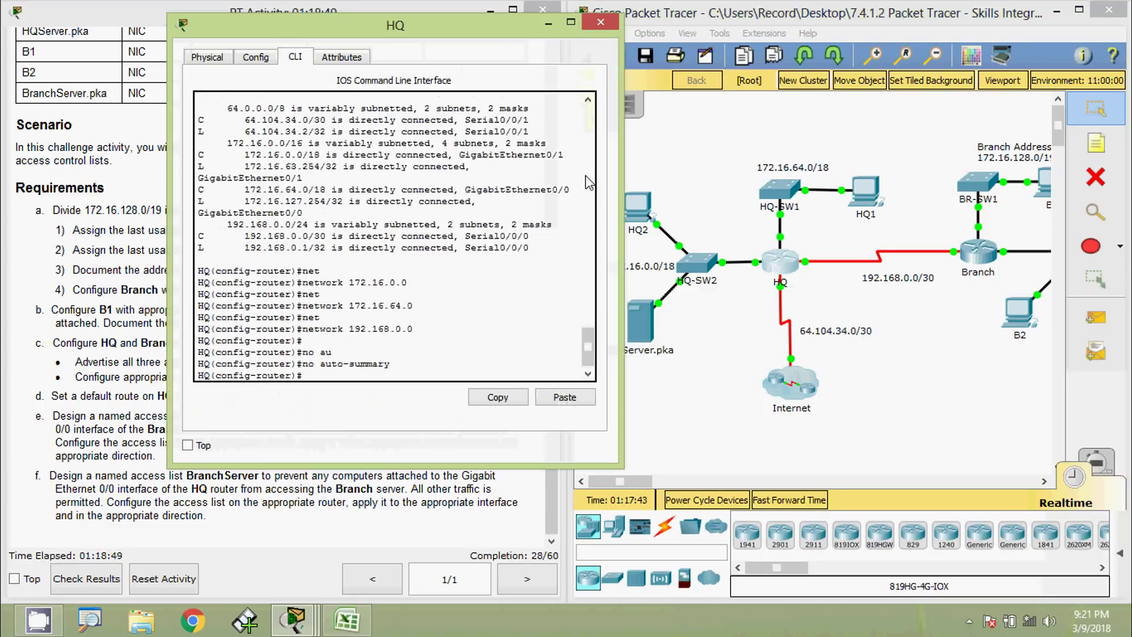
{"action": "left_click_drag", "start_coordinate": [313, 33], "coordinate": [354, 20]}
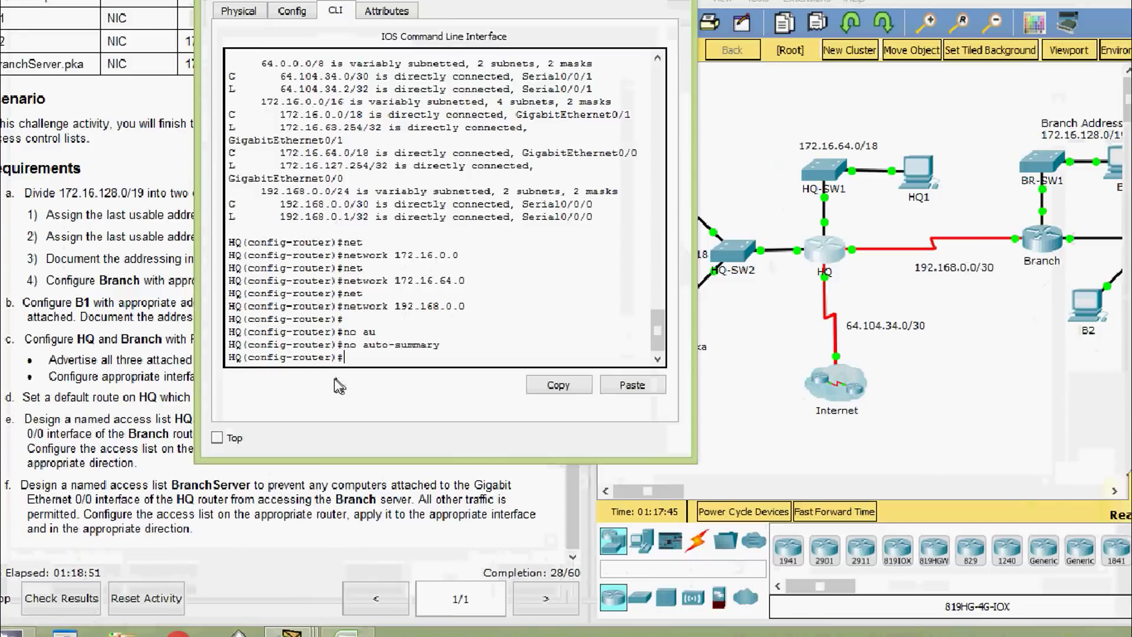
{"action": "type", "text": "exit"}
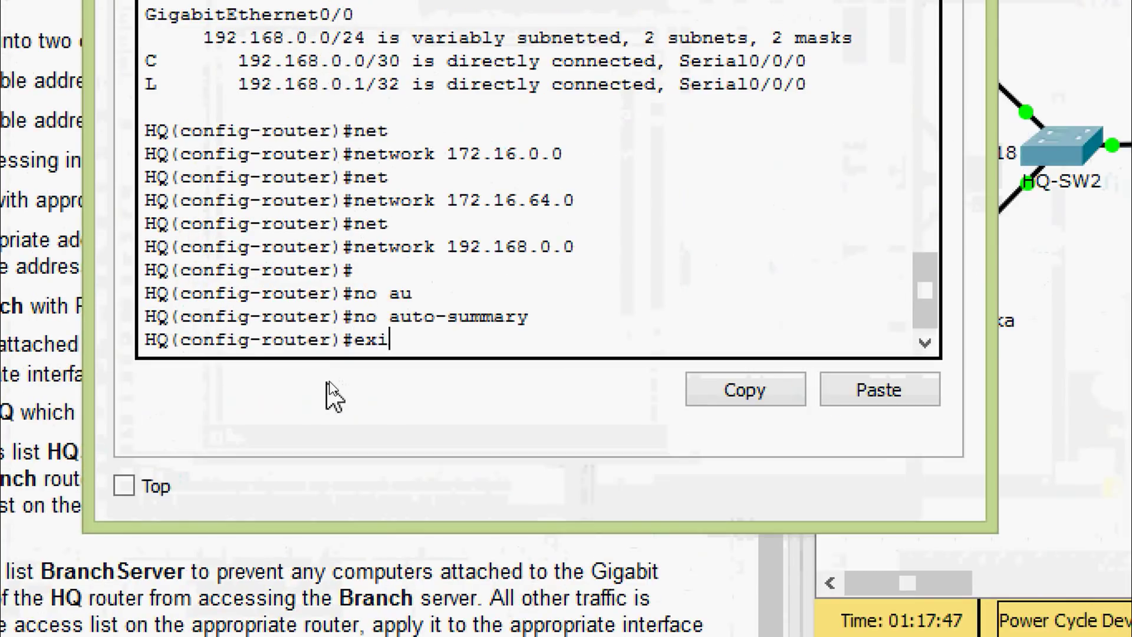
{"action": "key", "text": "Return"}
Configure a default route on HQ with ip route 0.0.0.0 0.0.0.0 serial 0/0/1, checking the available next-hop options.
{"action": "type", "text": "ip route"}
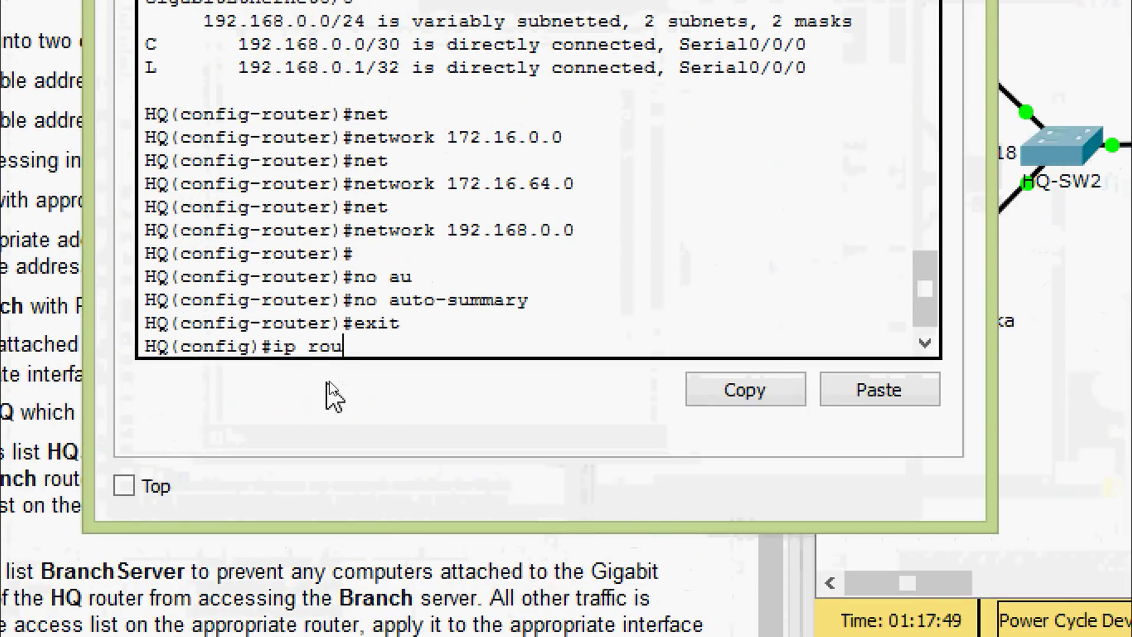
{"action": "key", "text": "Tab"}
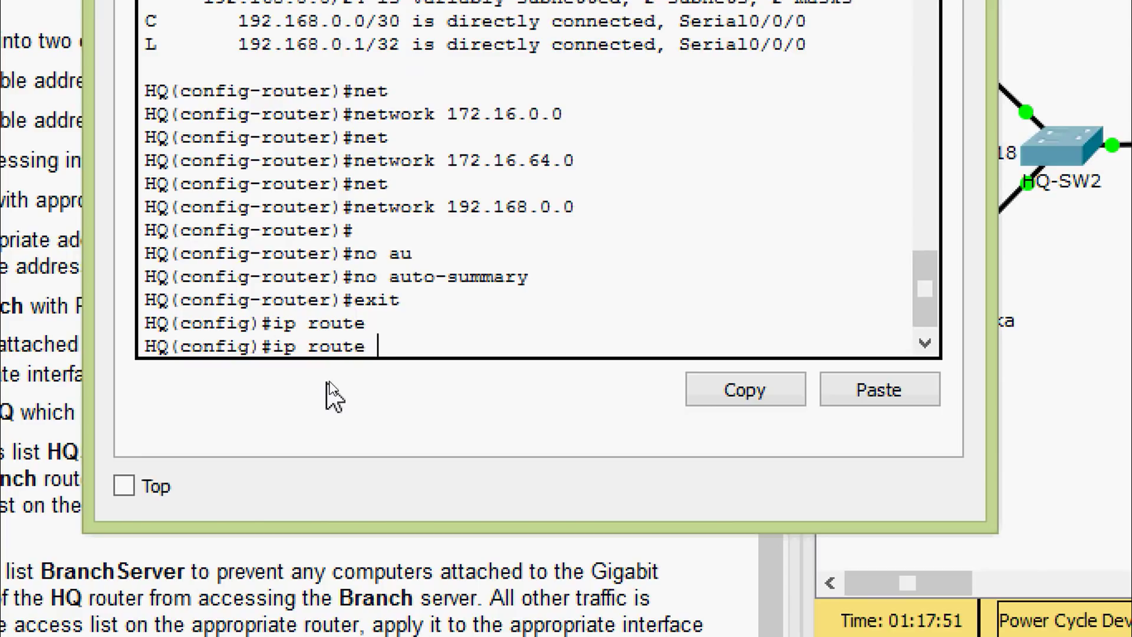
{"action": "type", "text": "0.0.0.0 0.0.0.0"}
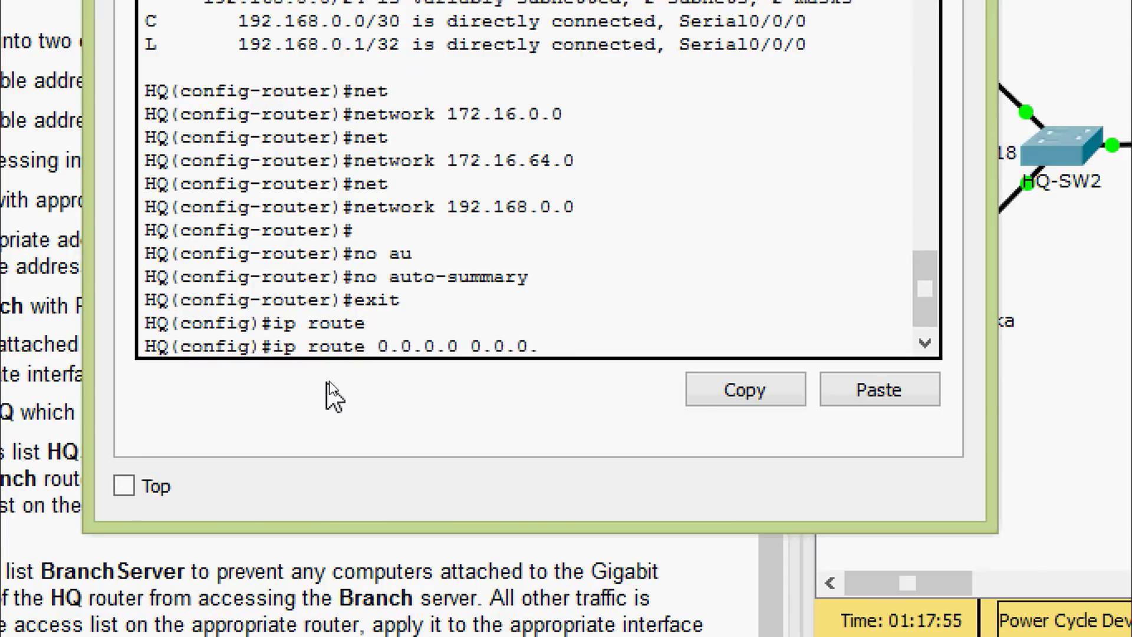
{"action": "type", "text": " ?"}
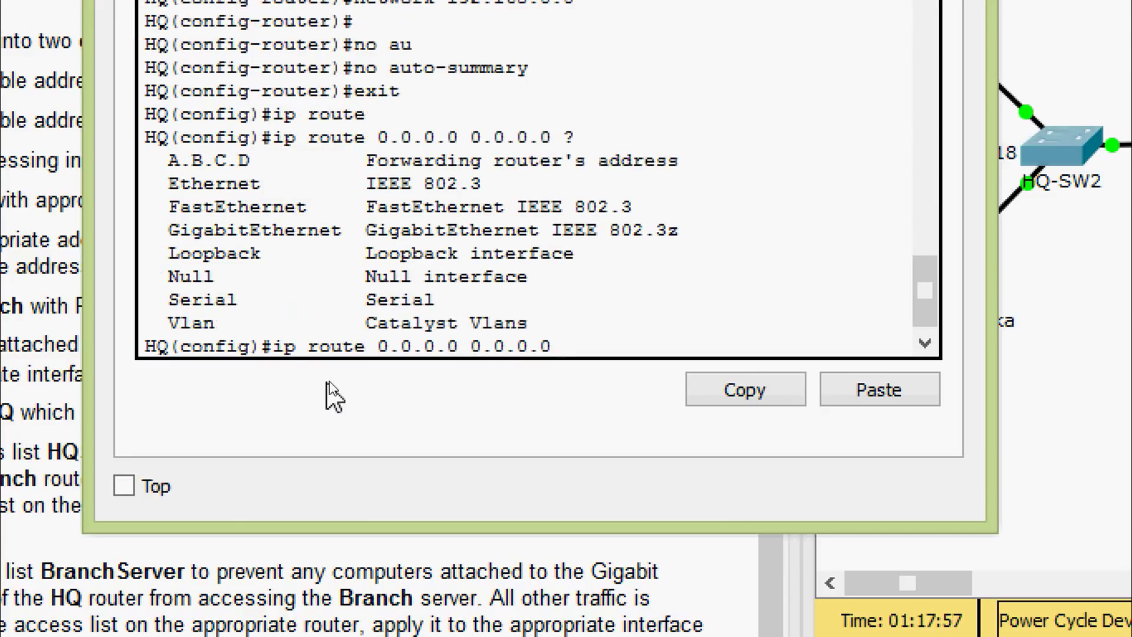
{"action": "type", "text": "ser"}
{"action": "key", "text": "Tab"}
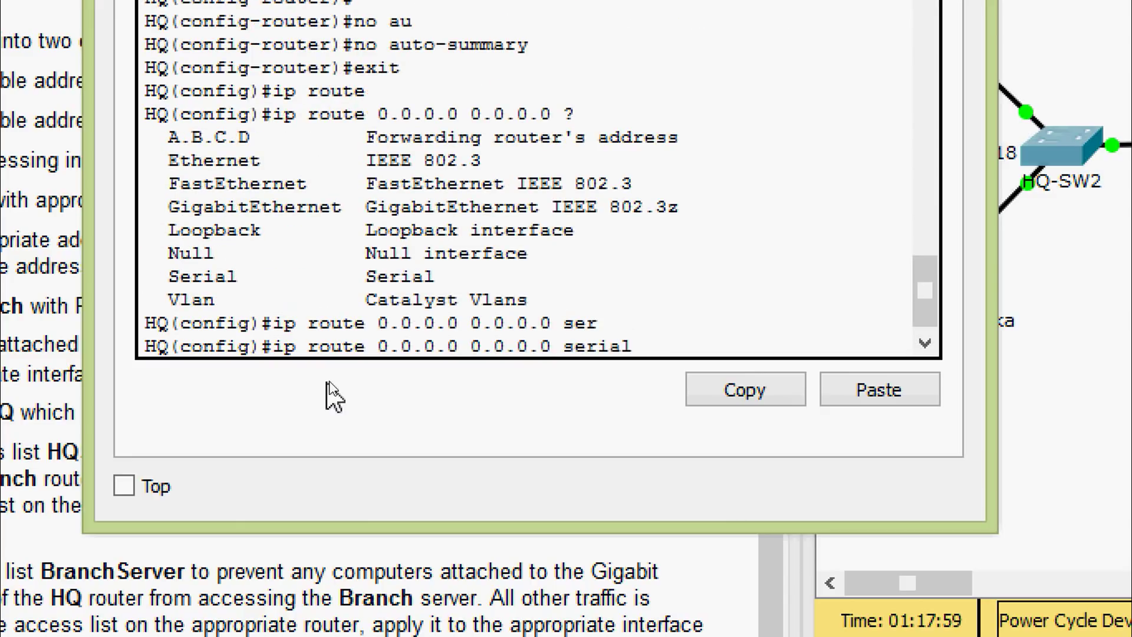
{"action": "type", "text": "0/0/1"}
{"action": "key", "text": "Return"}
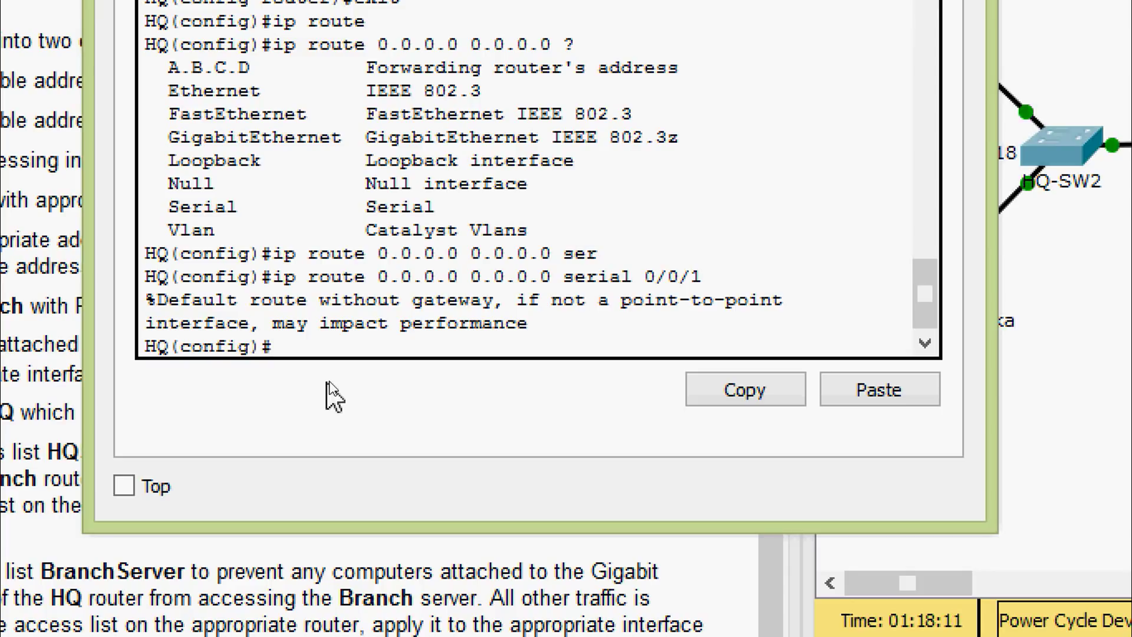
Redistribute HQ's default route to Branch by entering default-information originate under router rip.
{"action": "type", "text": "router"}
{"action": "key", "text": "Tab"}
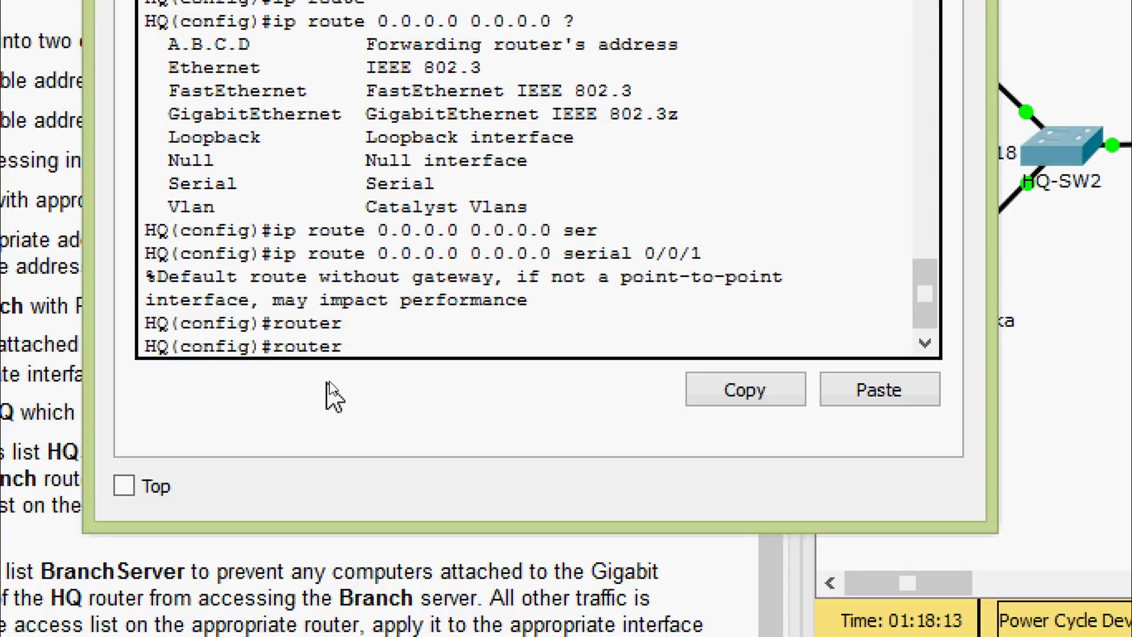
{"action": "type", "text": "rip"}
{"action": "key", "text": "Return"}
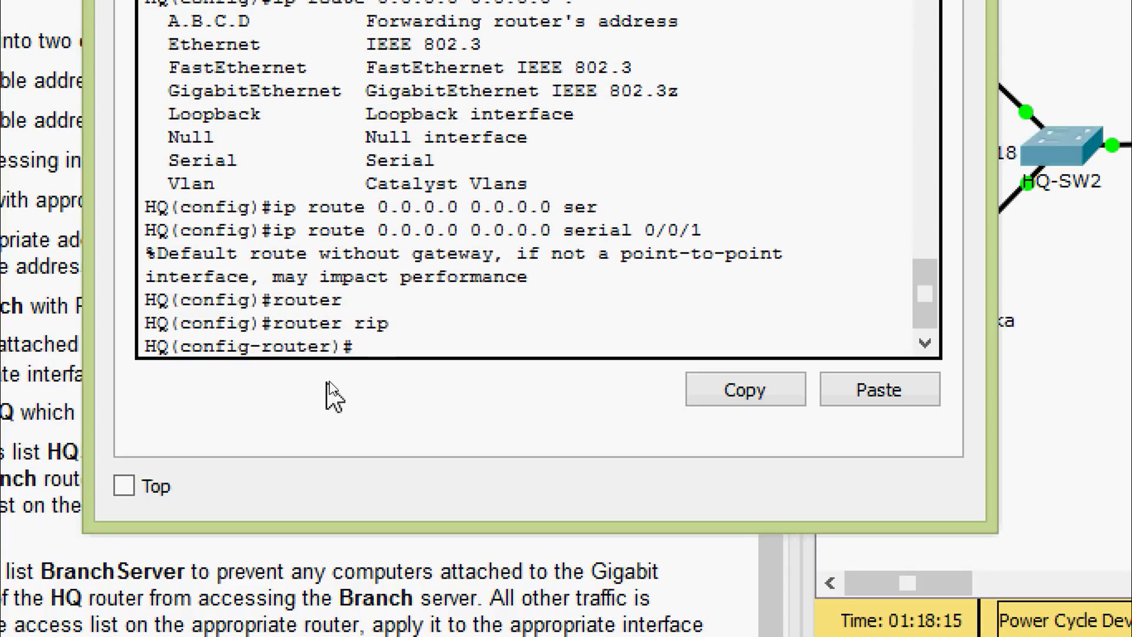
{"action": "type", "text": "de"}
{"action": "key", "text": "Tab"}
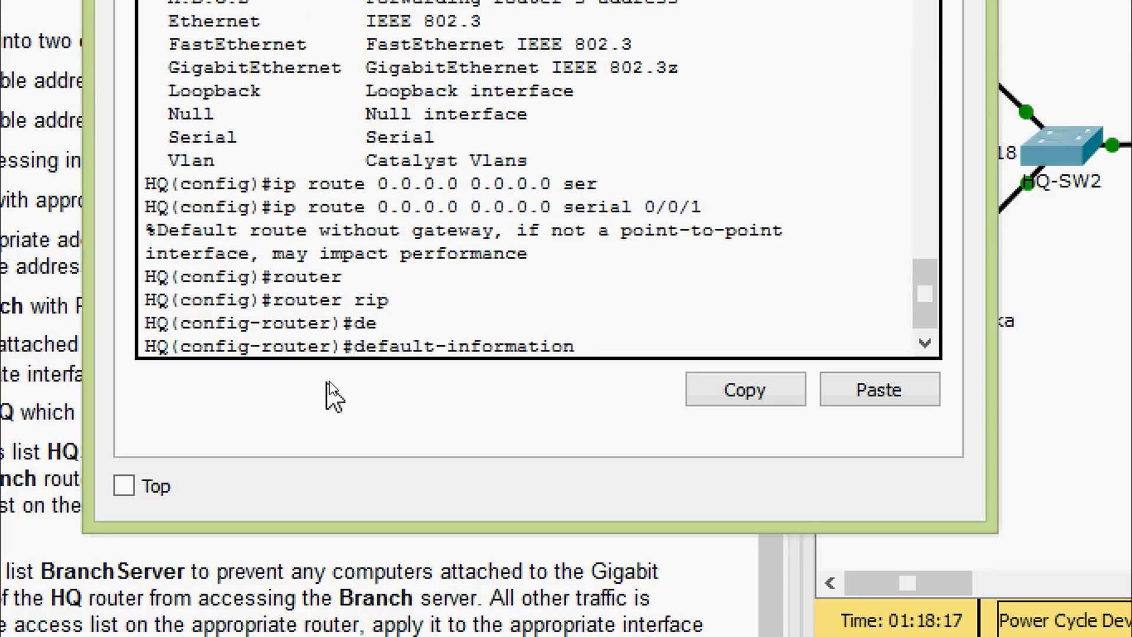
{"action": "type", "text": "ori"}
{"action": "key", "text": "Tab"}
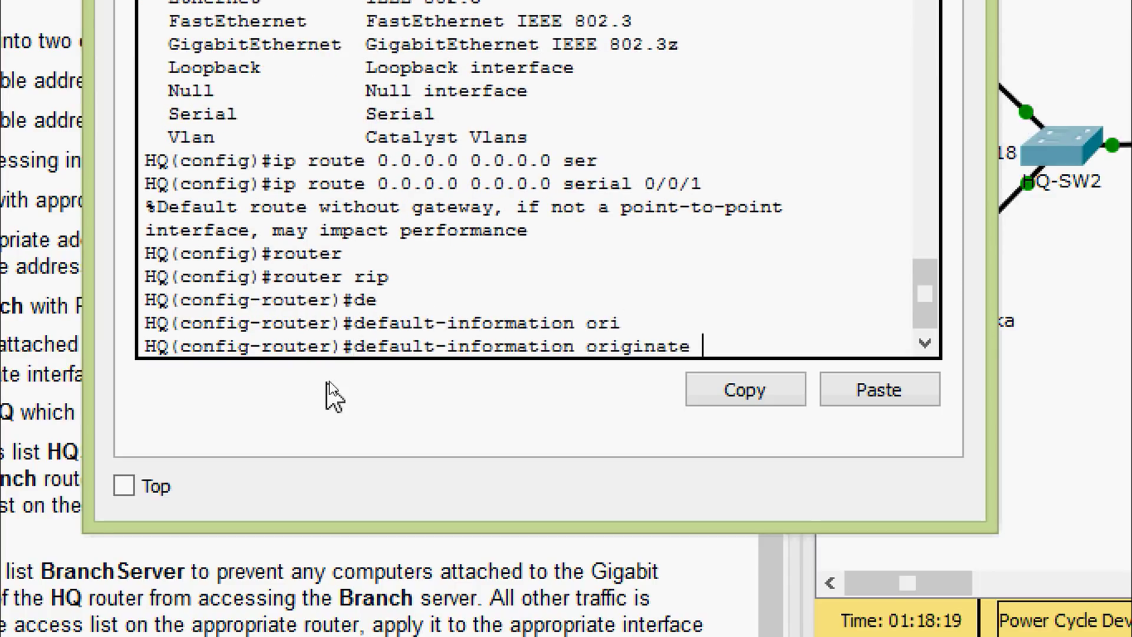
{"action": "key", "text": "Return"}
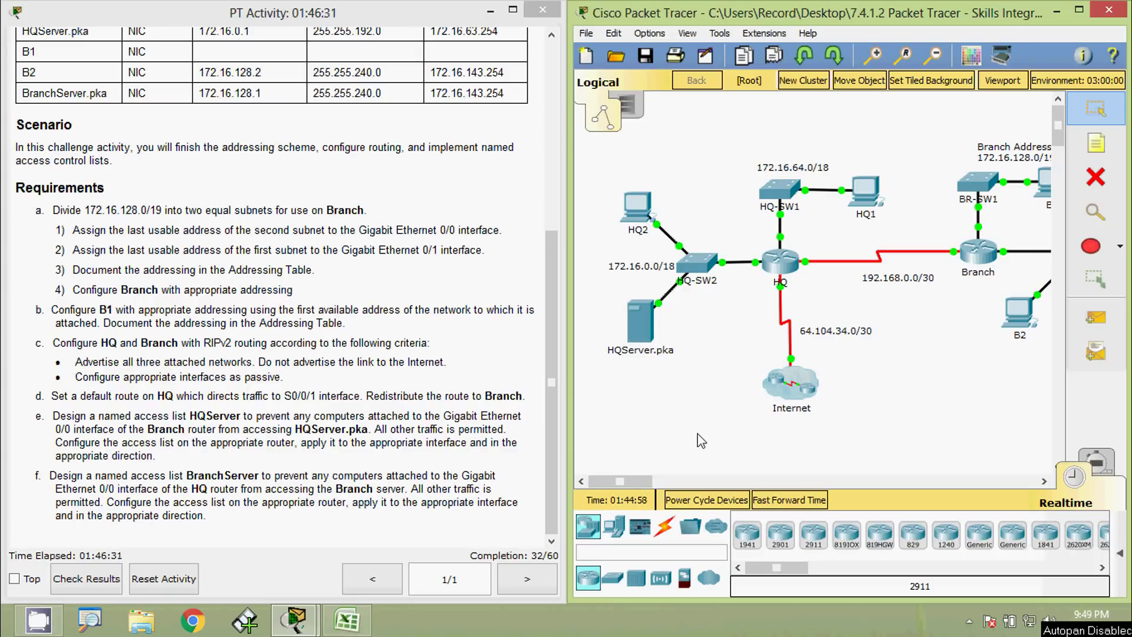
Reopen the HQ router's command line clear of the requirements text and enter global configuration mode.
{"action": "left_click", "coordinate": [780, 262]}
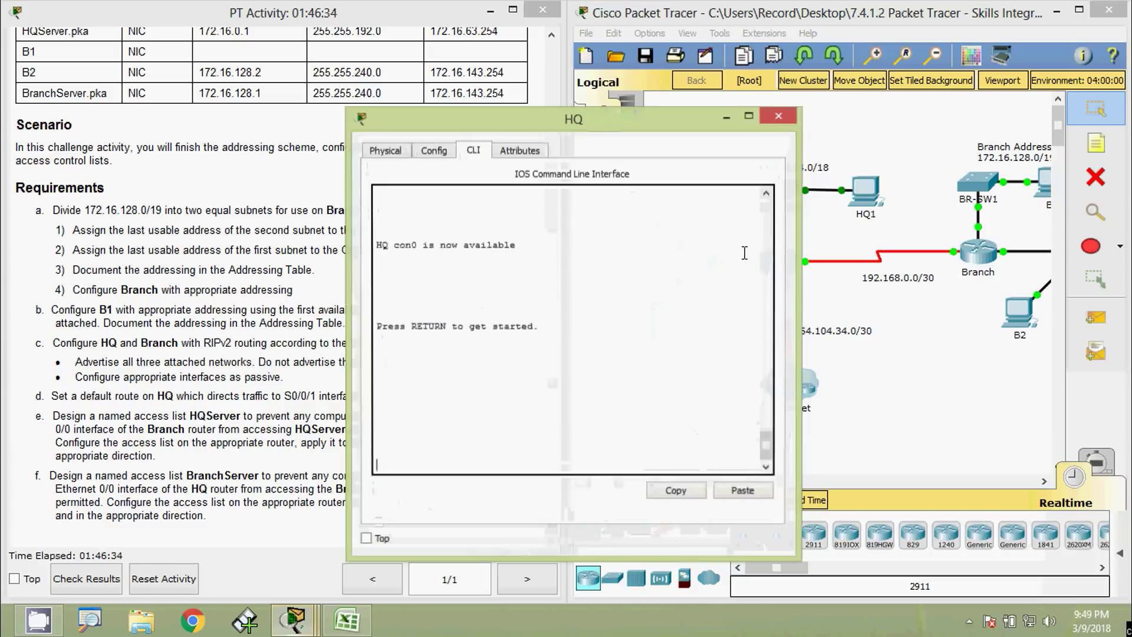
{"action": "left_click_drag", "start_coordinate": [477, 120], "coordinate": [701, 88]}
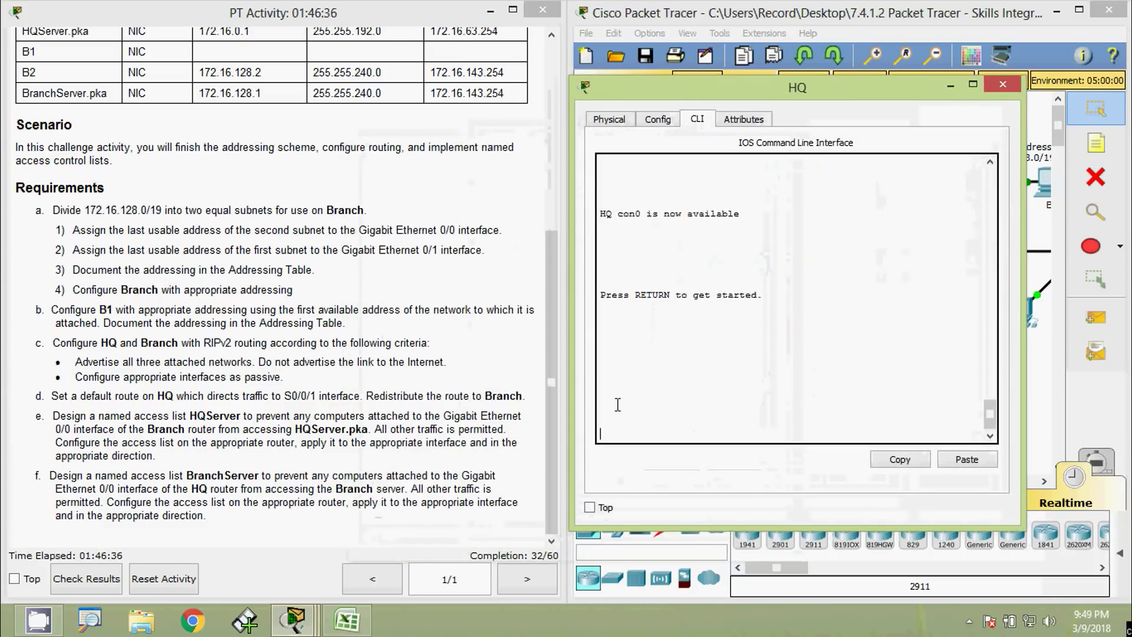
{"action": "key", "text": "Return"}
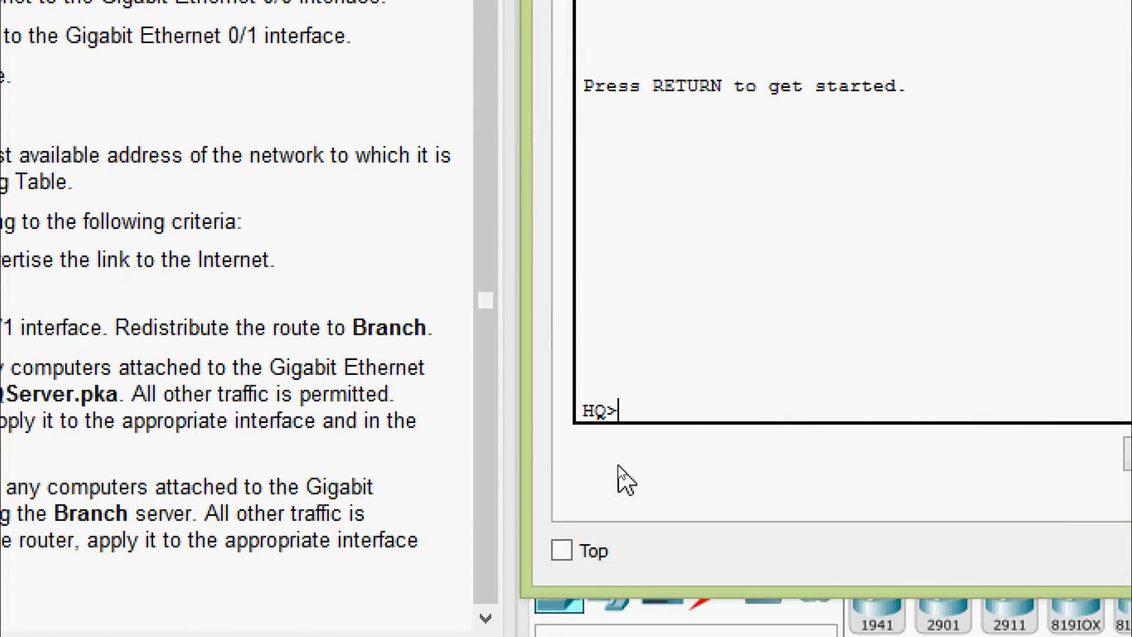
{"action": "type", "text": "ena"}
{"action": "key", "text": "Tab"}
{"action": "key", "text": "Return"}
{"action": "type", "text": "conf"}
{"action": "key", "text": "Tab"}
{"action": "type", "text": "t"}
{"action": "key", "text": "Tab"}
{"action": "key", "text": "Return"}
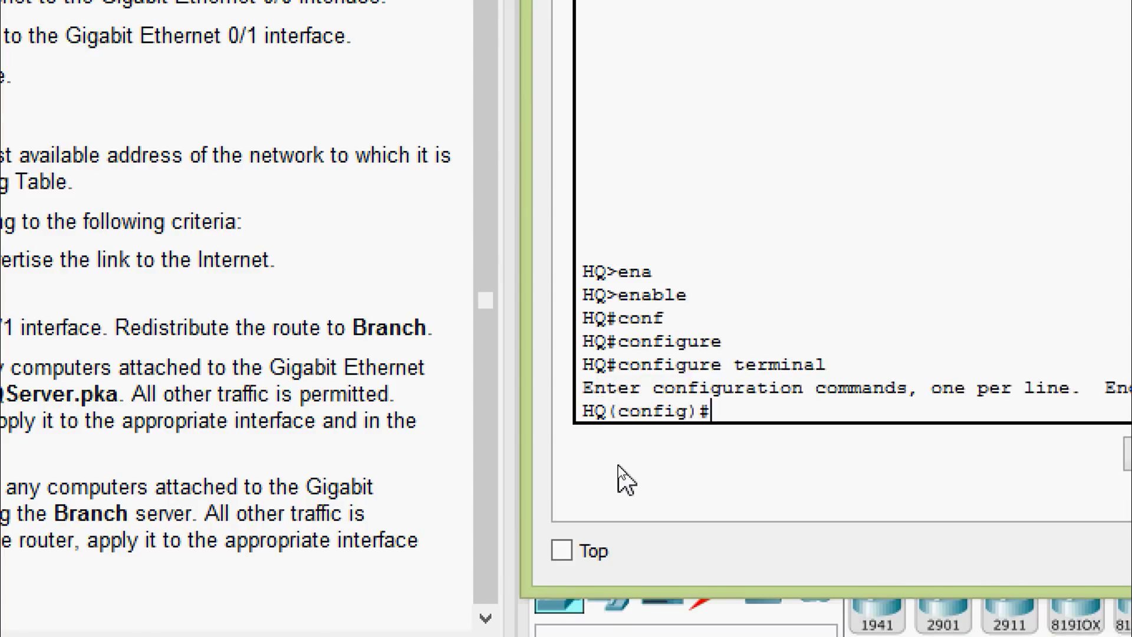
Create a standard named access list on HQ with ip access-list standard HQServer.
{"action": "key", "text": "Return"}
{"action": "type", "text": "ip ac"}
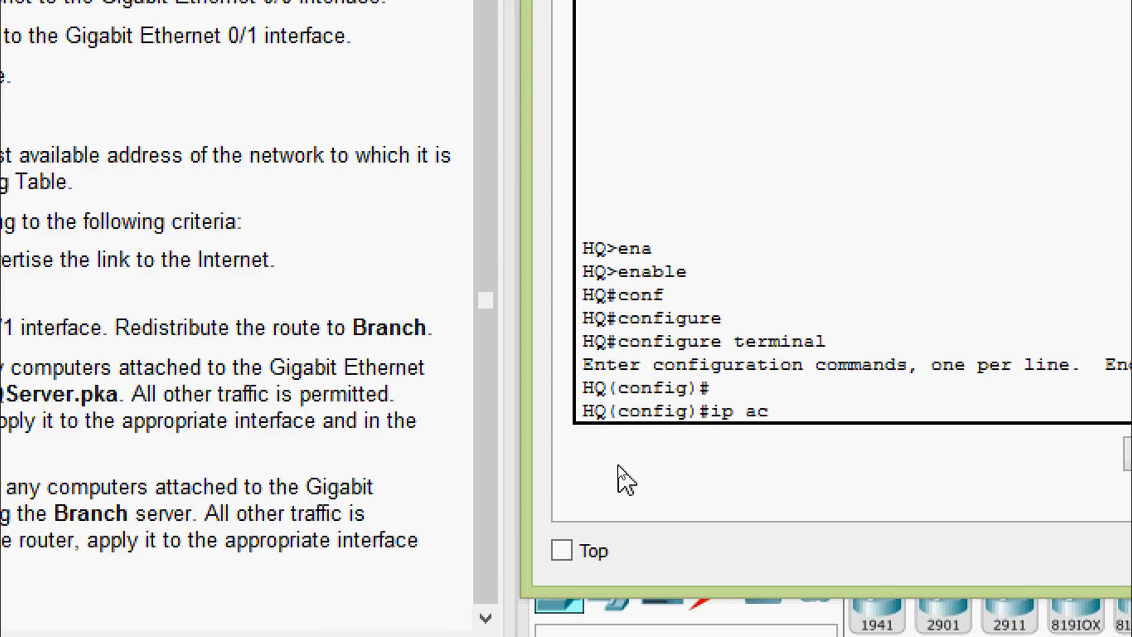
{"action": "key", "text": "Tab"}
{"action": "type", "text": "st"}
{"action": "key", "text": "Tab"}
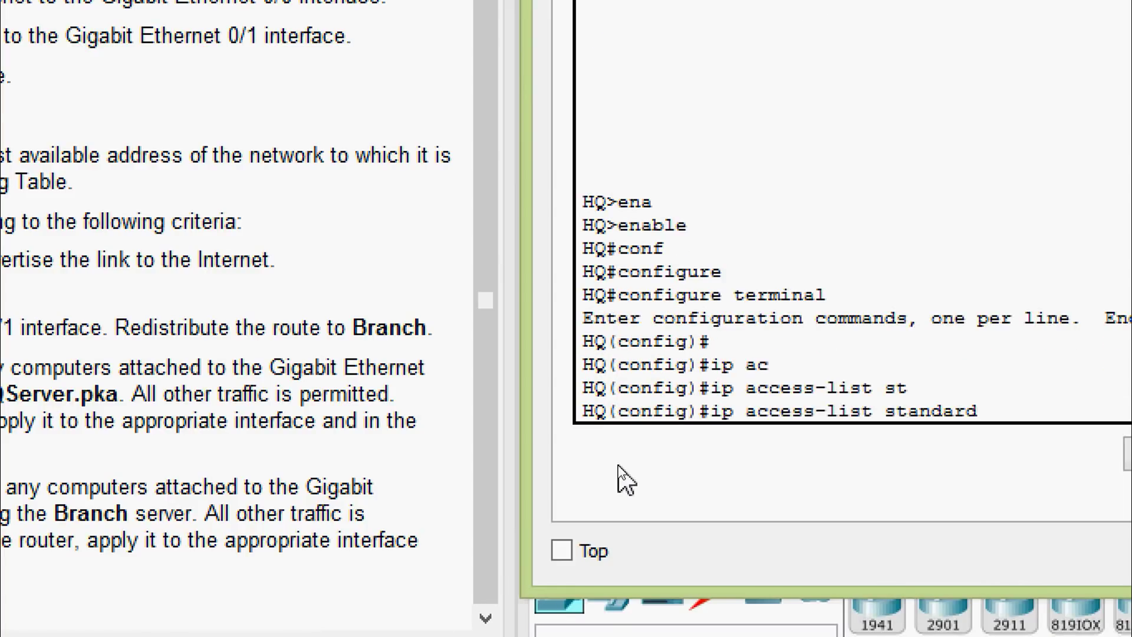
{"action": "type", "text": "HQServer"}
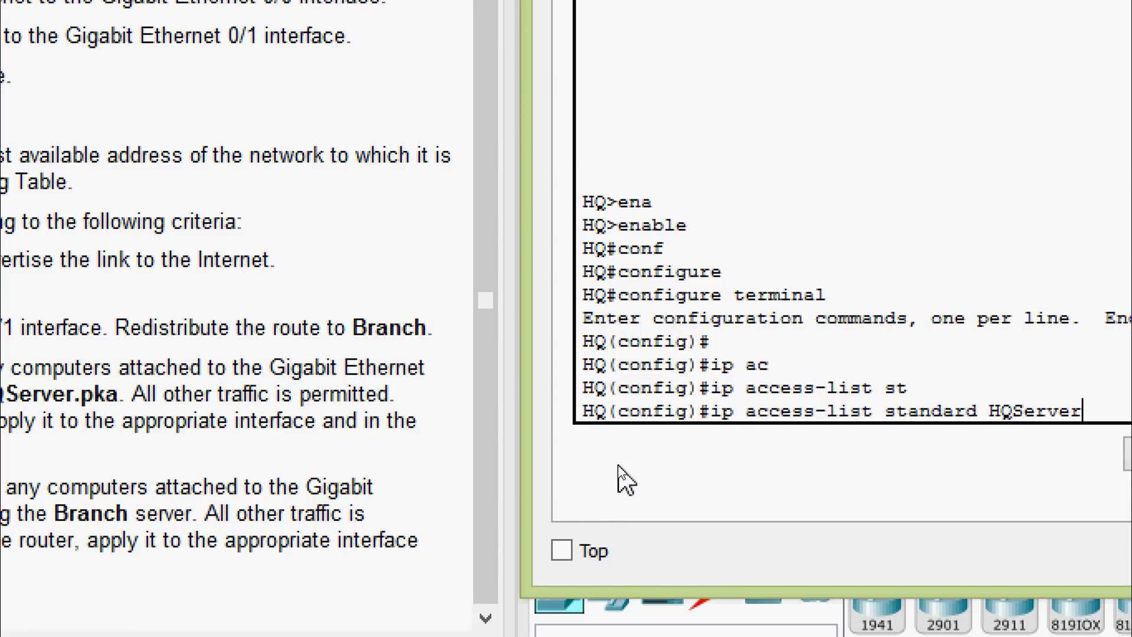
{"action": "key", "text": "Return"}
{"action": "key", "text": "Return"}
{"action": "key", "text": "Return"}
Begin a deny entry in the HQServer list, then copy Subnet 2's network address 172.16.144.0 from the Excel addressing table.
{"action": "type", "text": "den"}
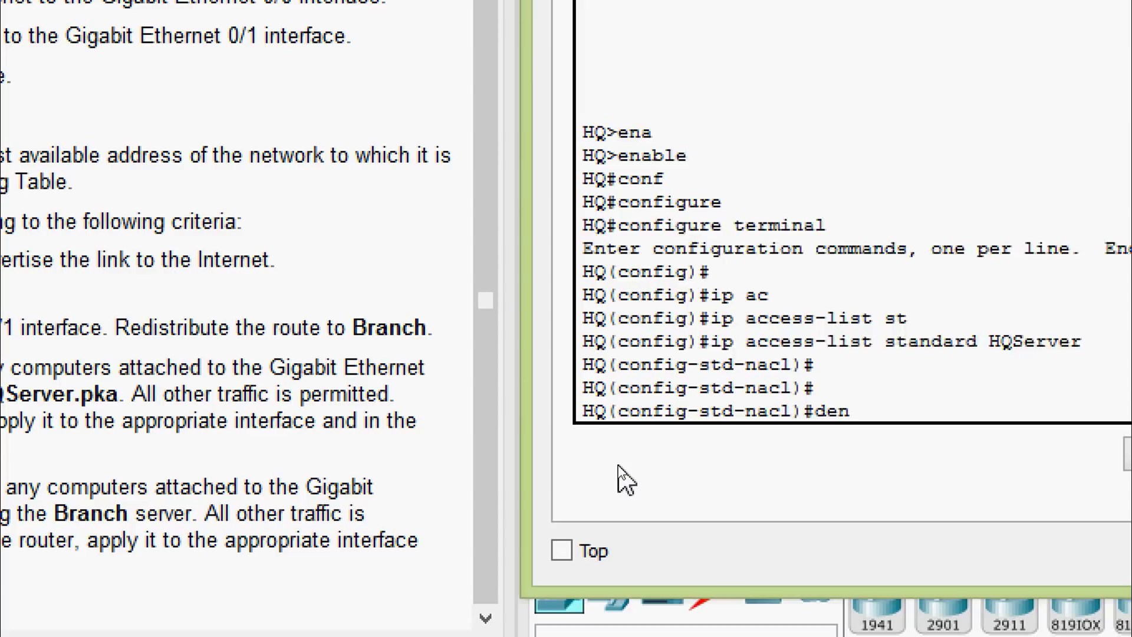
{"action": "key", "text": "Tab"}
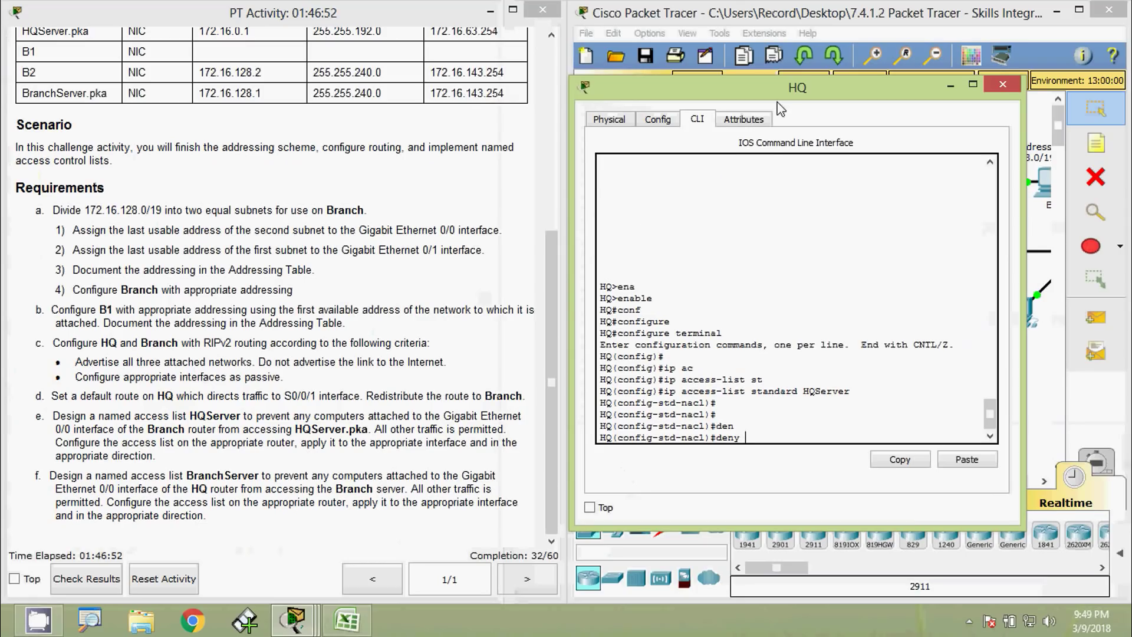
{"action": "left_click_drag", "start_coordinate": [778, 107], "coordinate": [526, 105]}
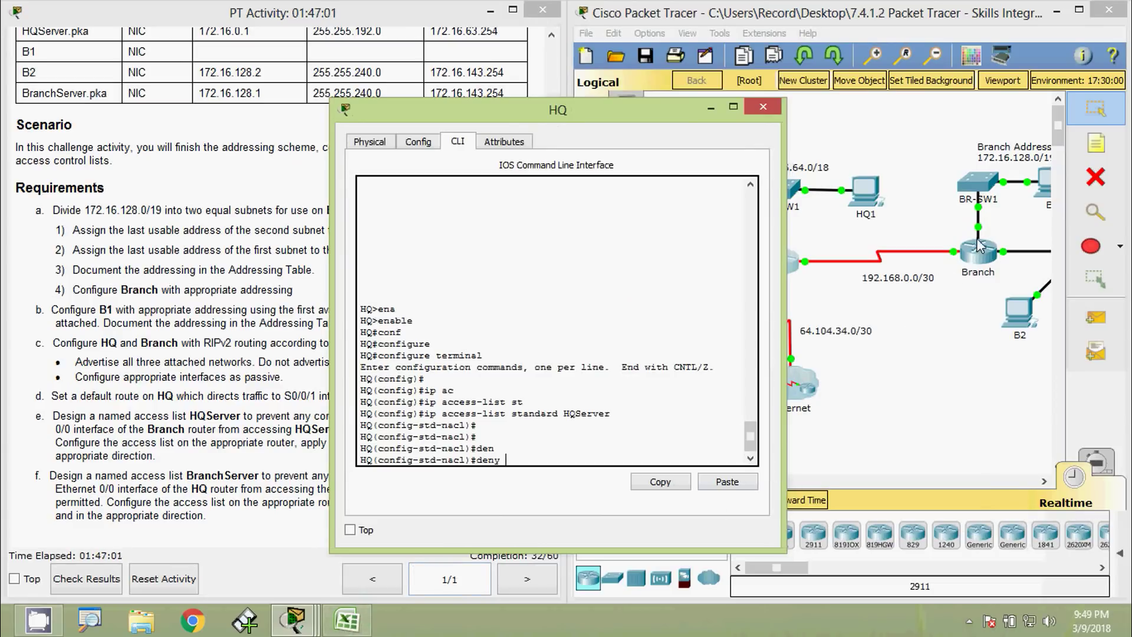
{"action": "left_click", "coordinate": [362, 606]}
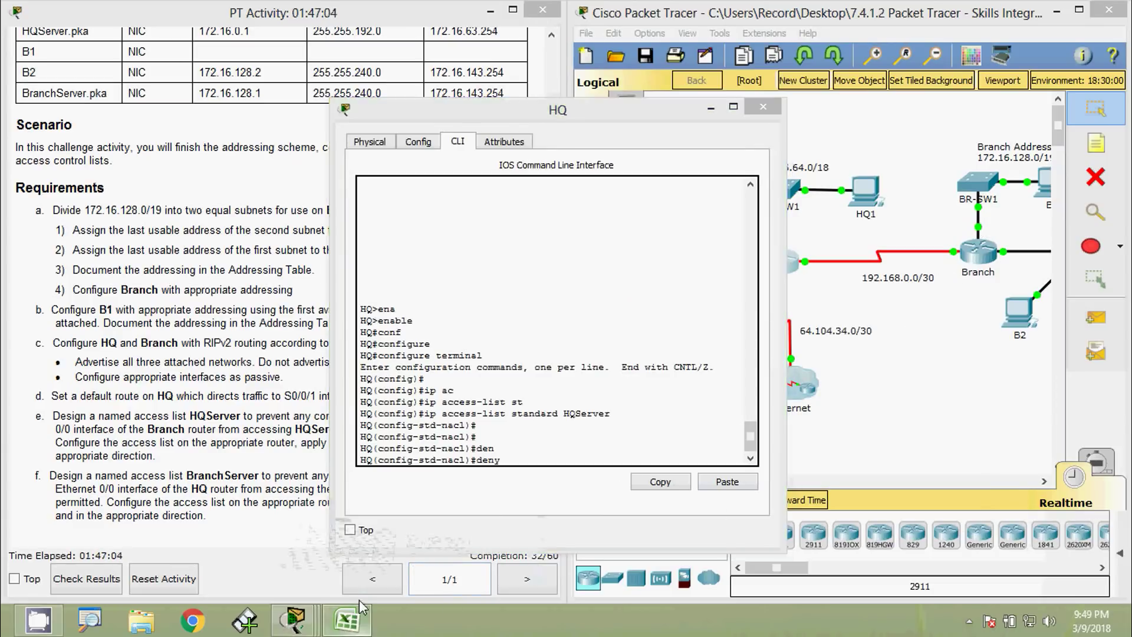
{"action": "left_click", "coordinate": [10, 263]}
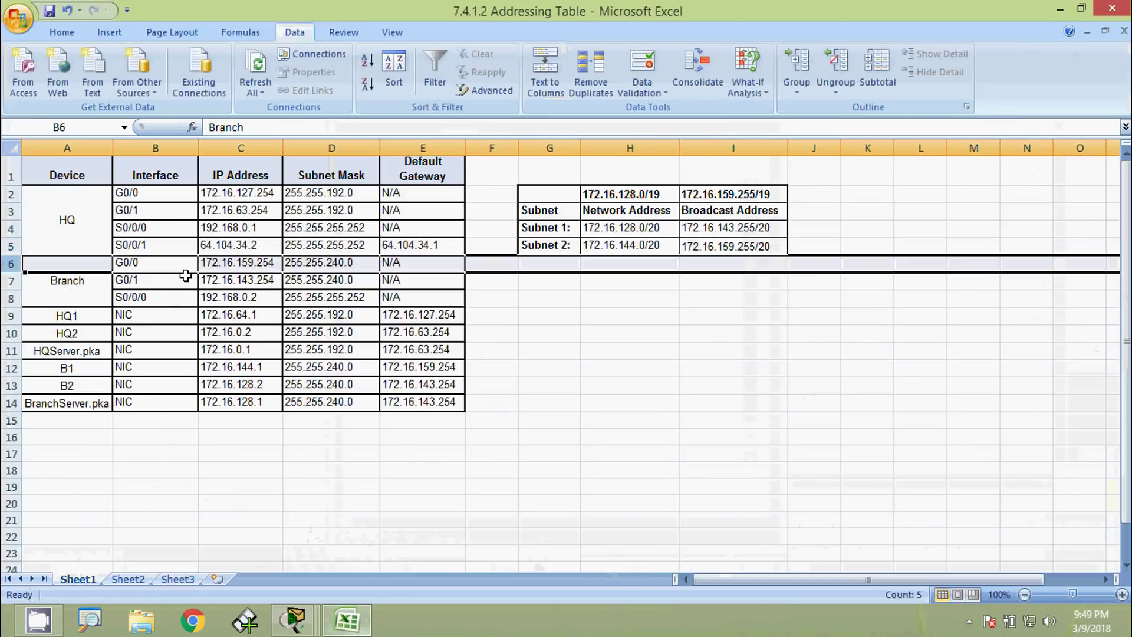
{"action": "left_click", "coordinate": [242, 267]}
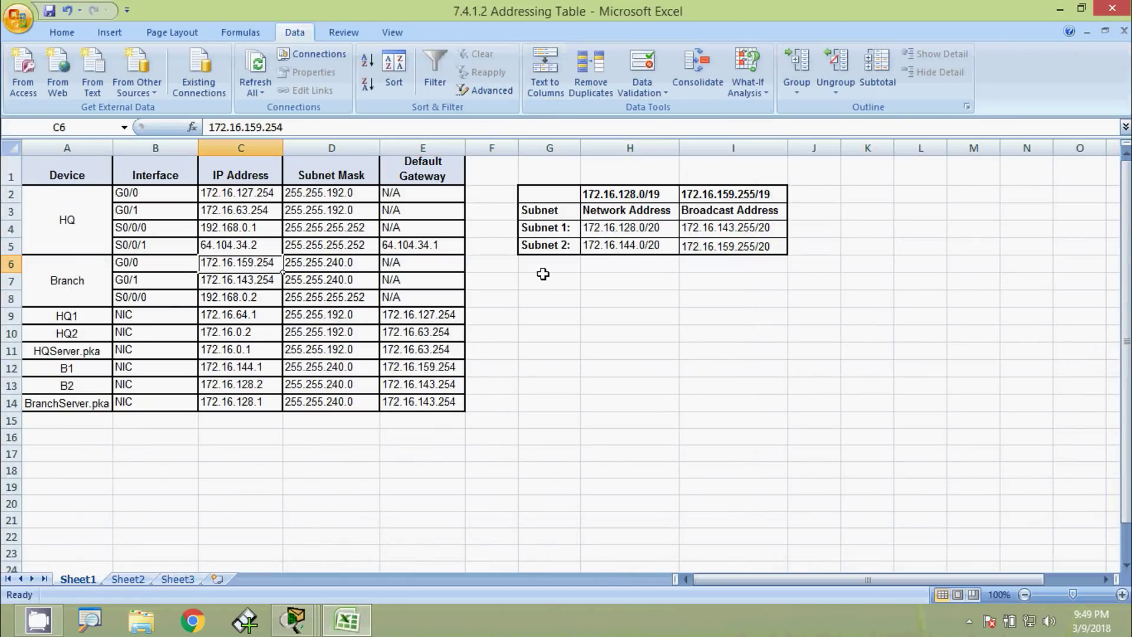
{"action": "left_click", "coordinate": [638, 247]}
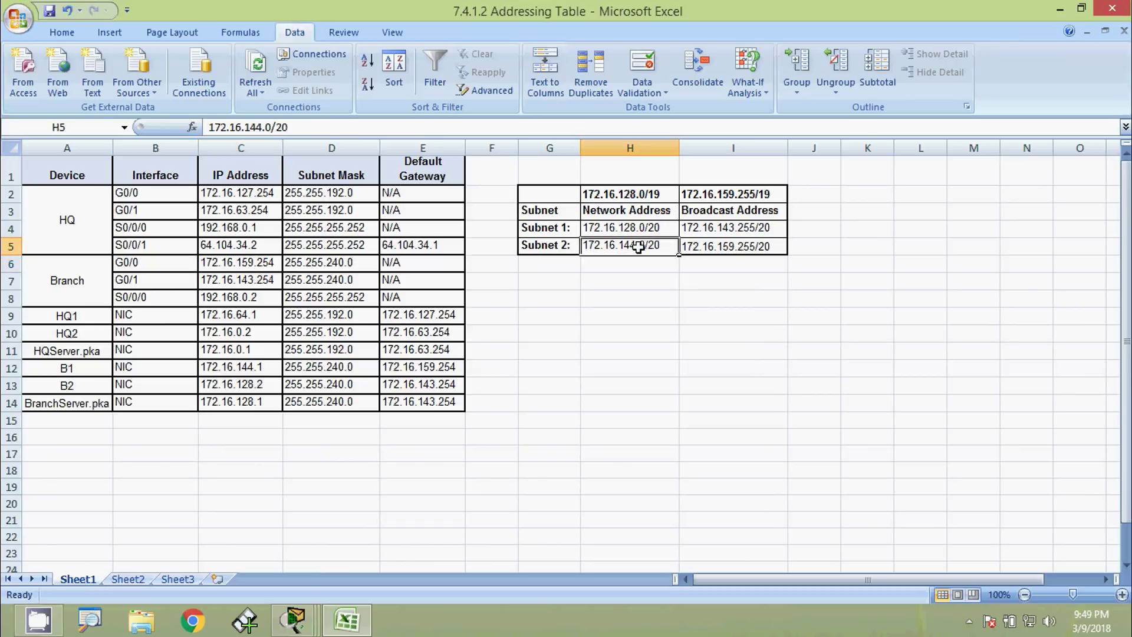
{"action": "left_click_drag", "start_coordinate": [271, 126], "coordinate": [191, 127]}
{"action": "key", "text": "ctrl+c"}
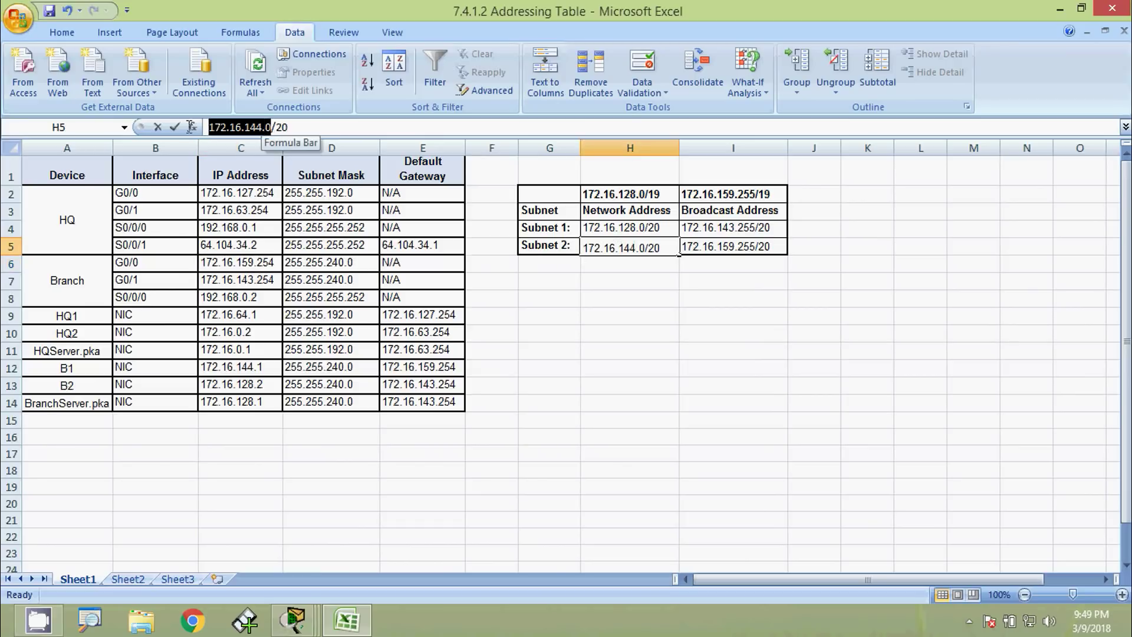
Return to HQ's command line in Packet Tracer and complete the entry as deny 172.16.144.0 0.0.15.255, checking the wildcard options.
{"action": "left_click", "coordinate": [1059, 15]}
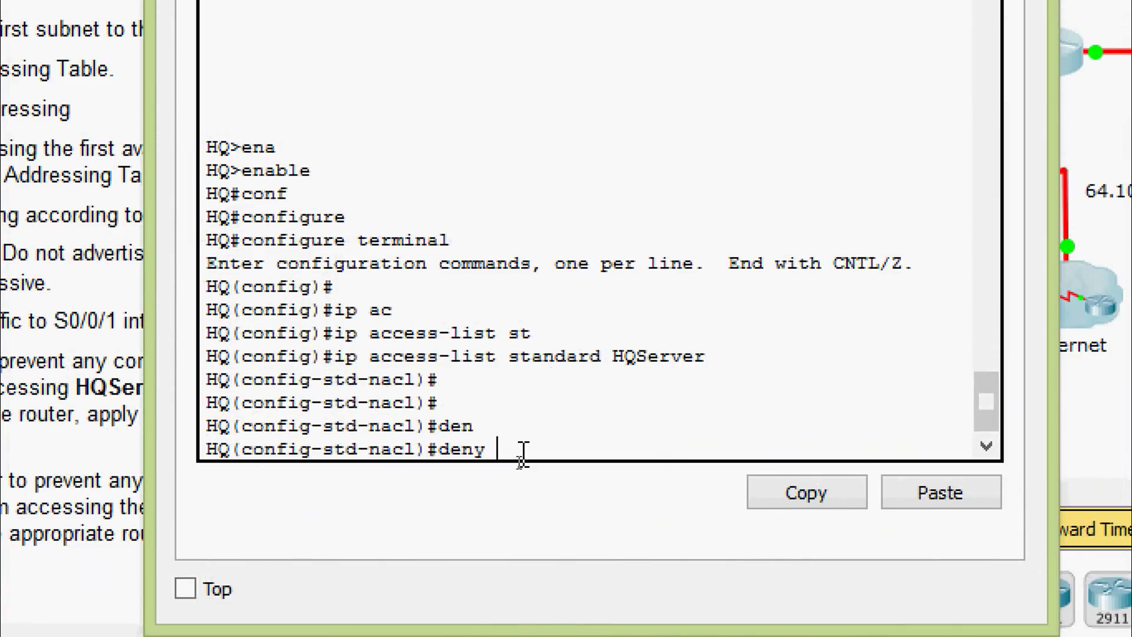
{"action": "right_click", "coordinate": [519, 463]}
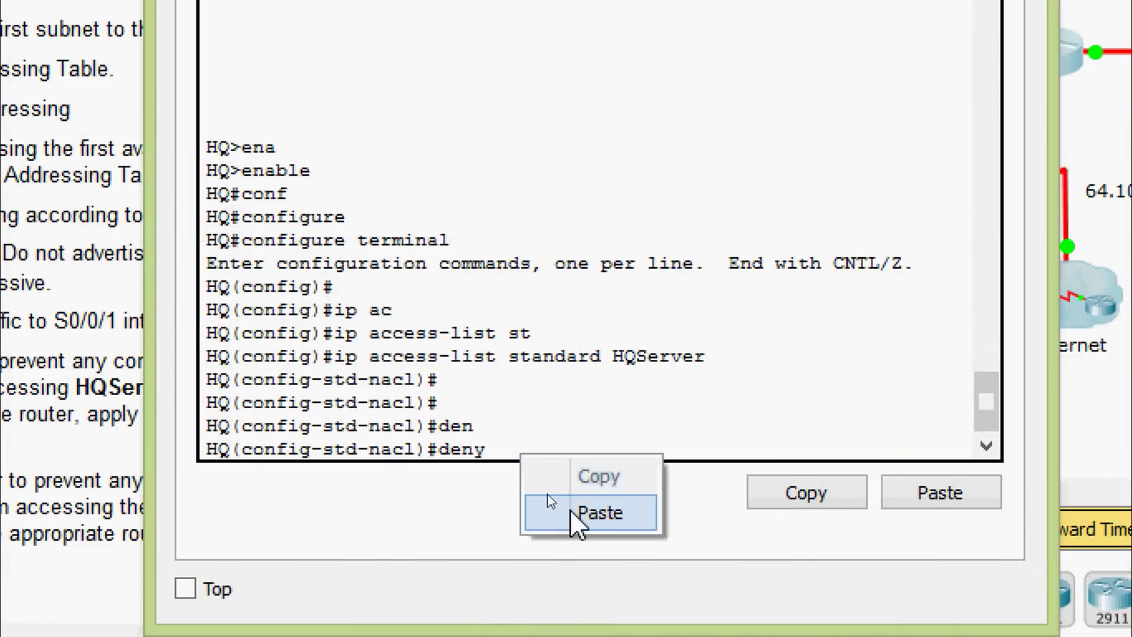
{"action": "left_click", "coordinate": [599, 512]}
{"action": "type", "text": "?"}
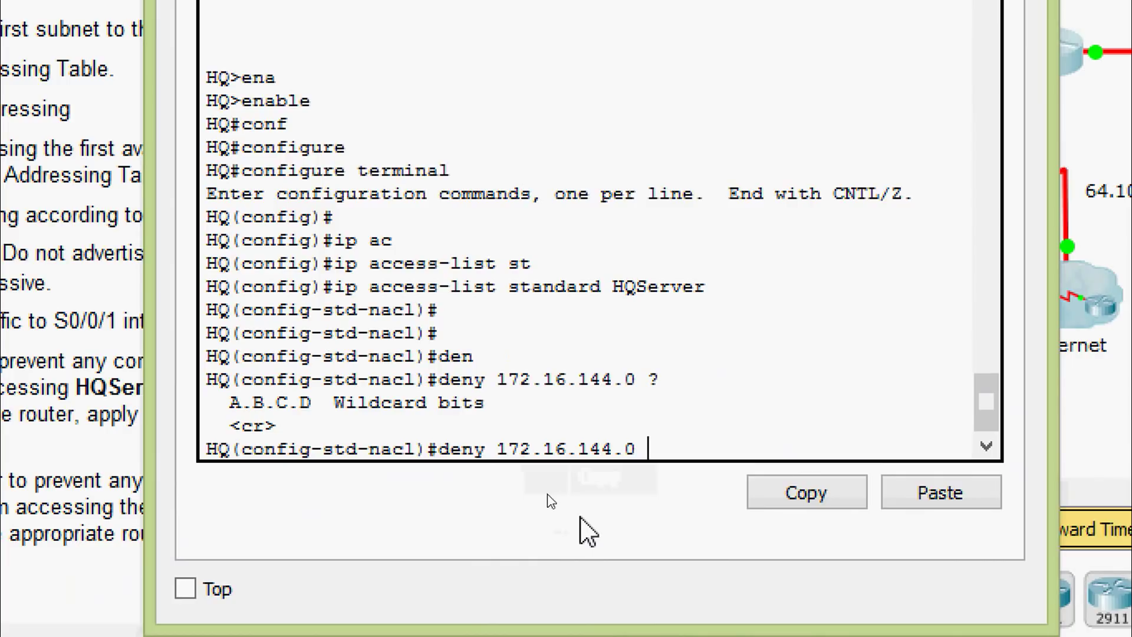
{"action": "type", "text": "0"}
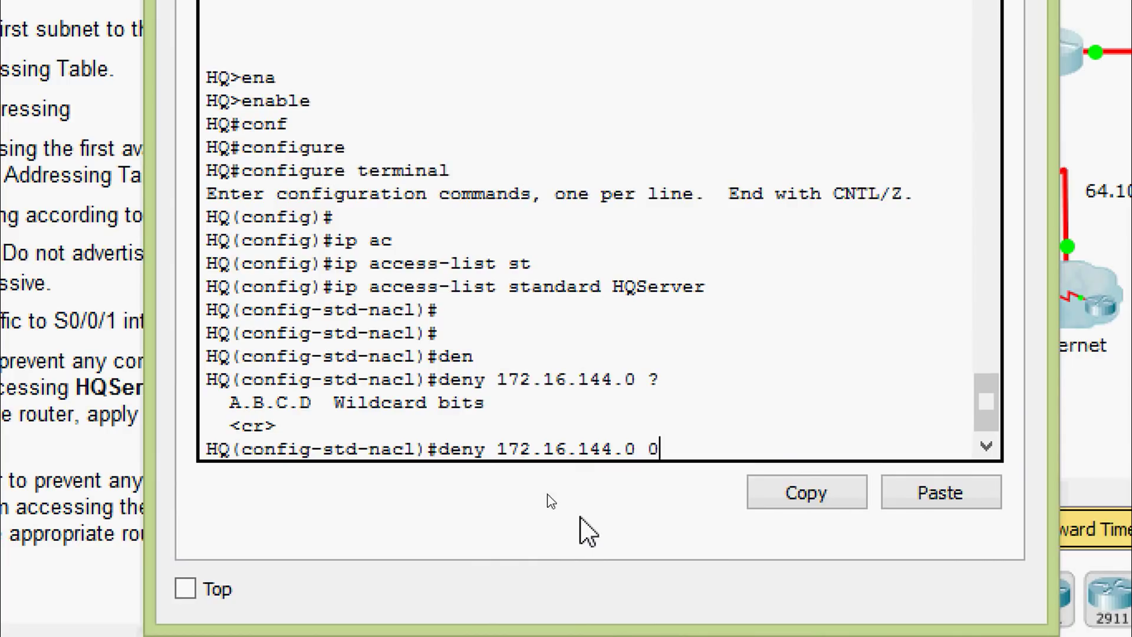
{"action": "type", "text": ".0.15.255"}
{"action": "key", "text": "Return"}
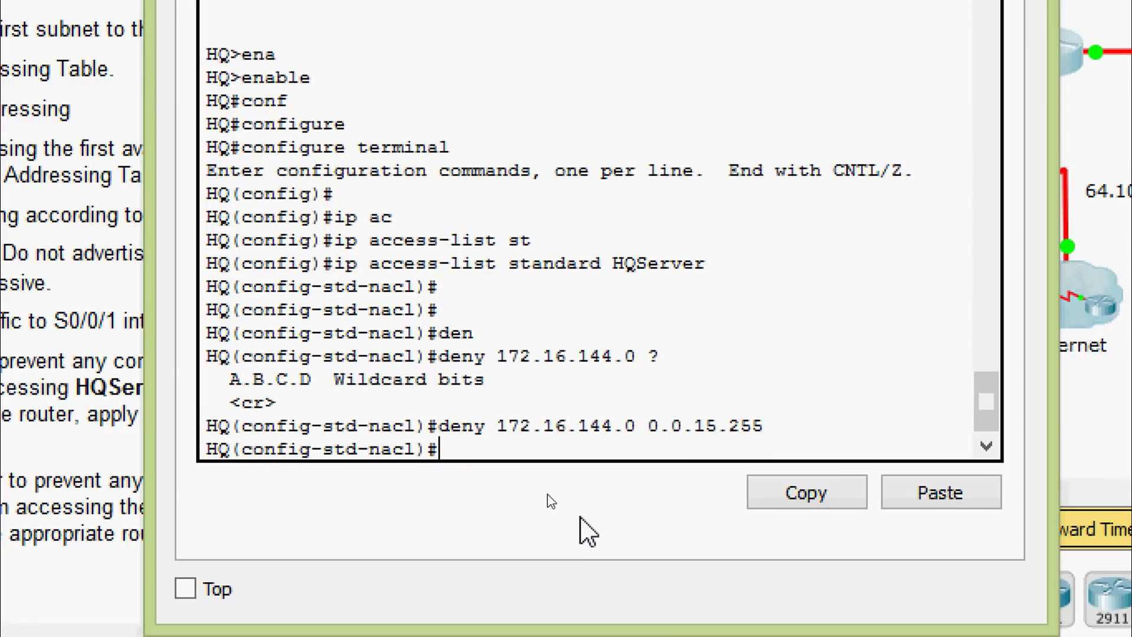
Allow all other traffic in the HQServer access list with permit any.
{"action": "type", "text": "per"}
{"action": "key", "text": "Tab"}
{"action": "type", "text": "an"}
{"action": "key", "text": "Tab"}
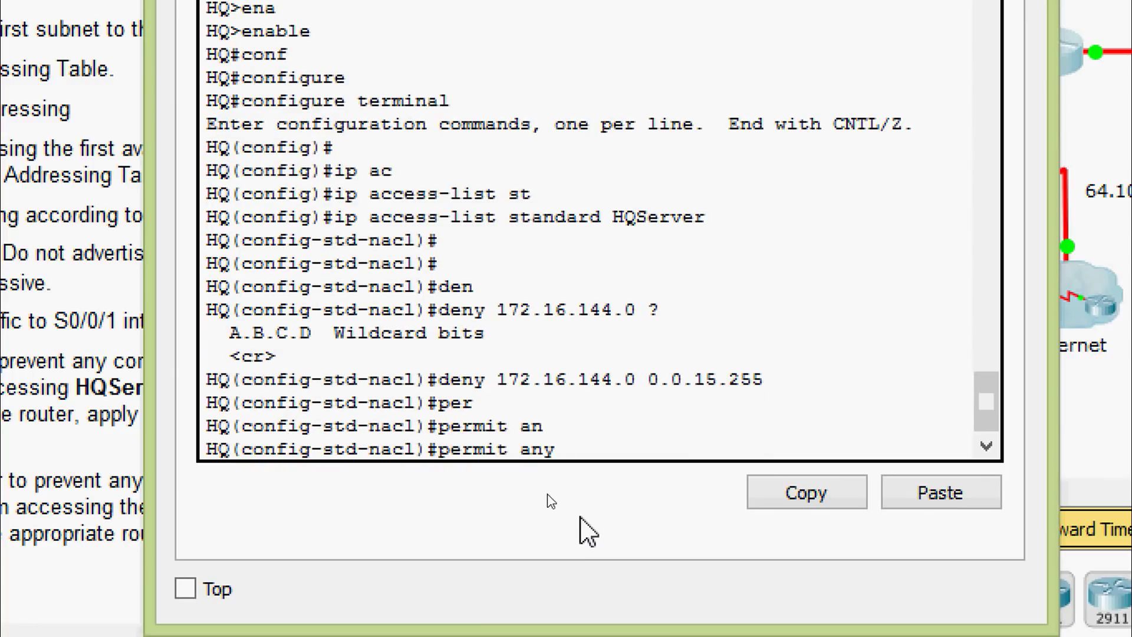
{"action": "key", "text": "Return"}
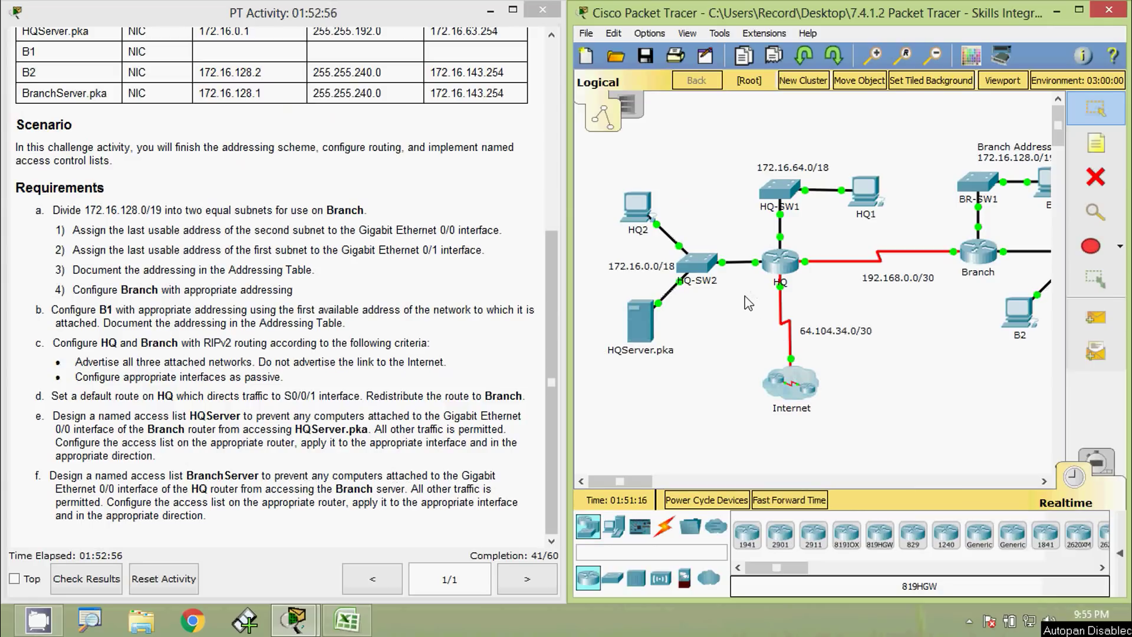
Open the HQ router's command line again from the topology.
{"action": "mouse_move", "coordinate": [757, 266]}
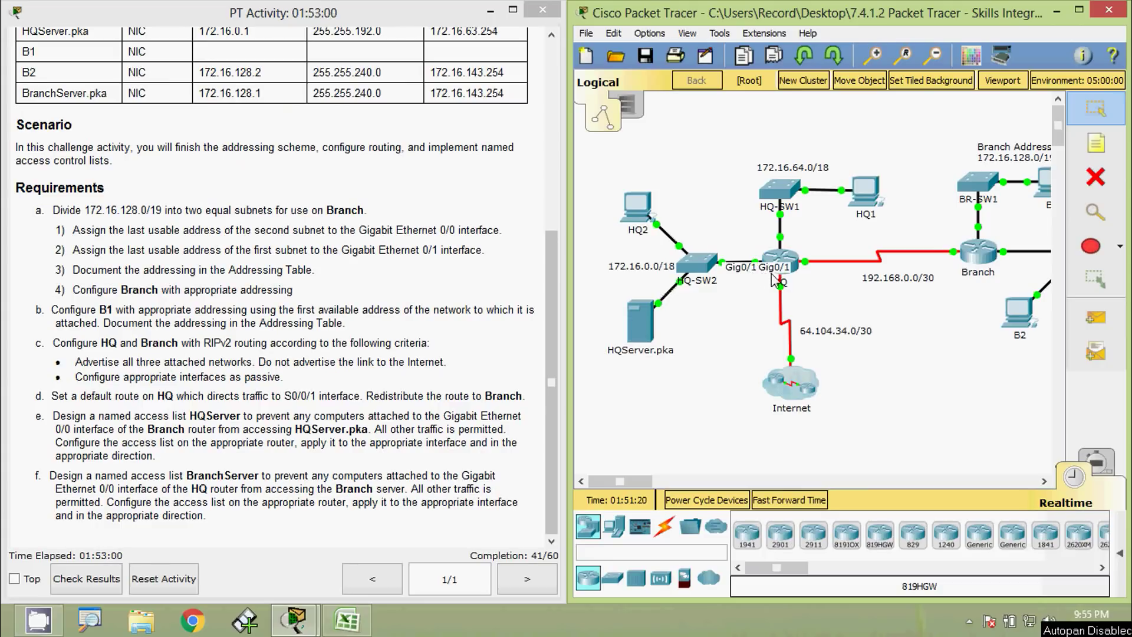
{"action": "left_click", "coordinate": [785, 260]}
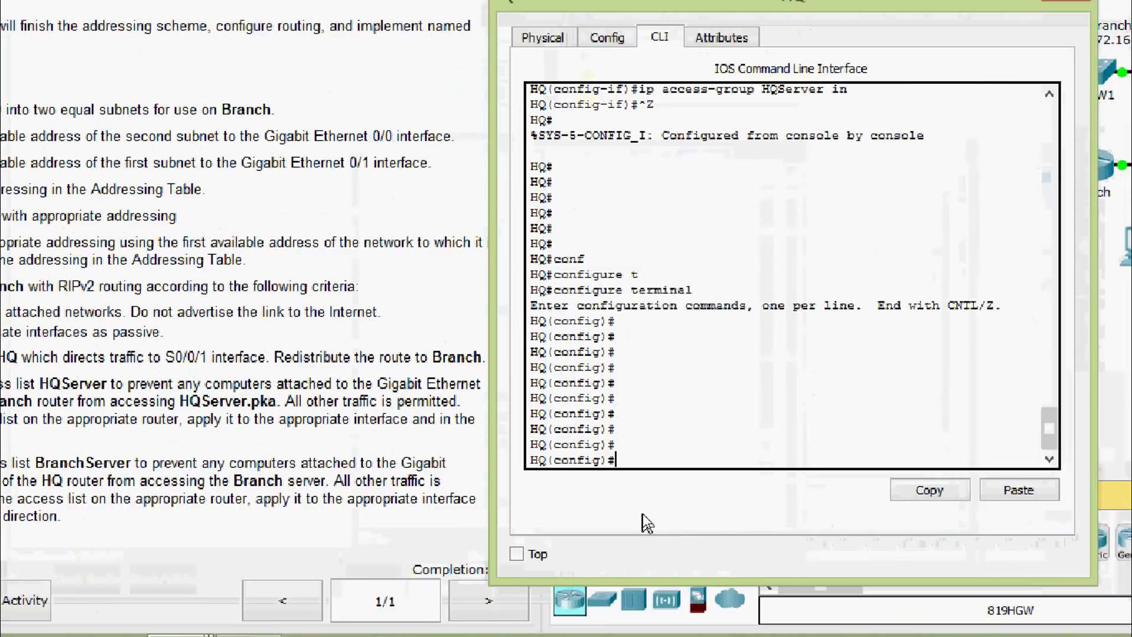
{"action": "type", "text": "conf"}
{"action": "key", "text": "Tab"}
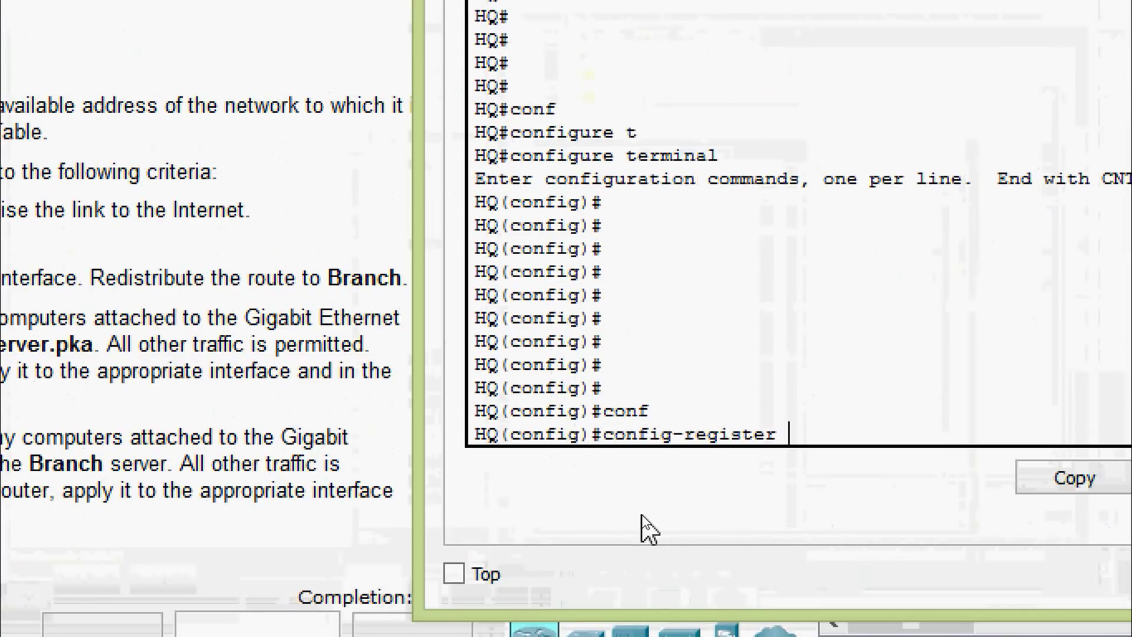
{"action": "key", "text": "BackSpace"}
{"action": "key", "text": "BackSpace"}
{"action": "key", "text": "BackSpace"}
{"action": "key", "text": "BackSpace"}
{"action": "key", "text": "BackSpace"}
{"action": "key", "text": "BackSpace"}
{"action": "key", "text": "BackSpace"}
{"action": "key", "text": "BackSpace"}
{"action": "key", "text": "BackSpace"}
{"action": "key", "text": "BackSpace"}
{"action": "key", "text": "BackSpace"}
{"action": "key", "text": "BackSpace"}
{"action": "key", "text": "BackSpace"}
{"action": "key", "text": "BackSpace"}
{"action": "key", "text": "BackSpace"}
{"action": "key", "text": "BackSpace"}
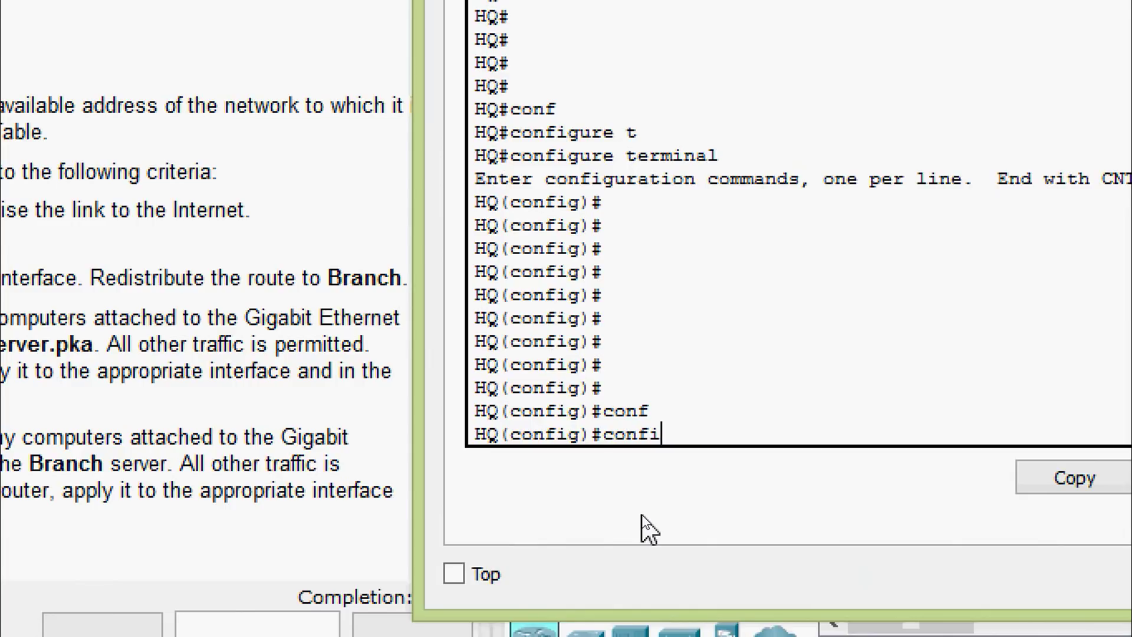
Enter interface configuration mode for gigabitEthernet 0/1 on the HQ router.
{"action": "type", "text": "inter"}
{"action": "key", "text": "Tab"}
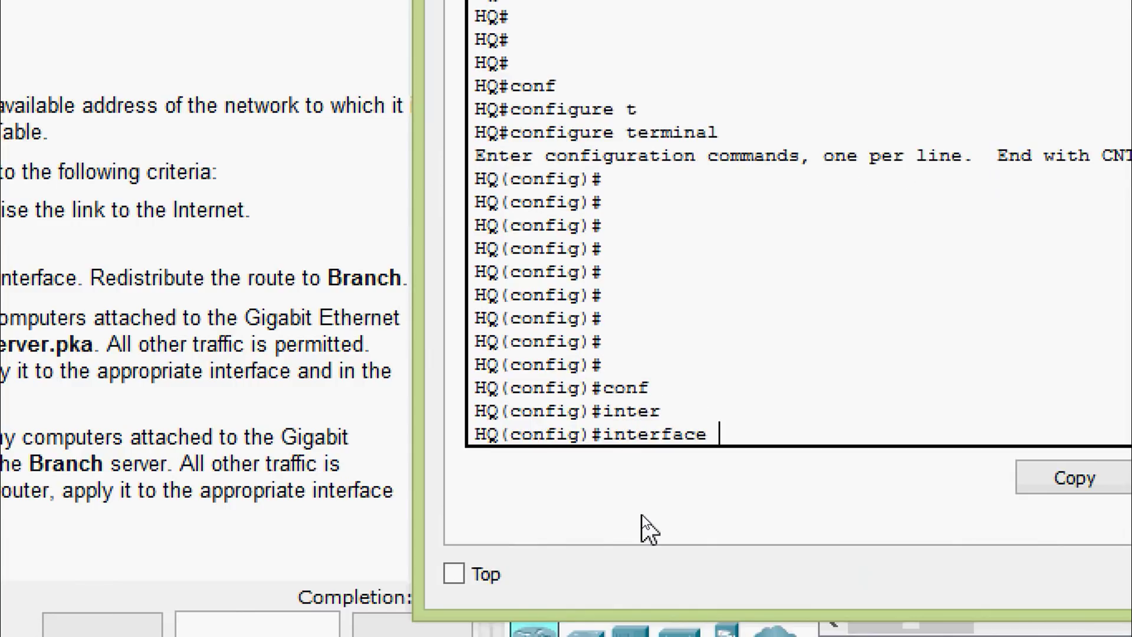
{"action": "type", "text": "gi"}
{"action": "key", "text": "Tab"}
{"action": "type", "text": "0/"}
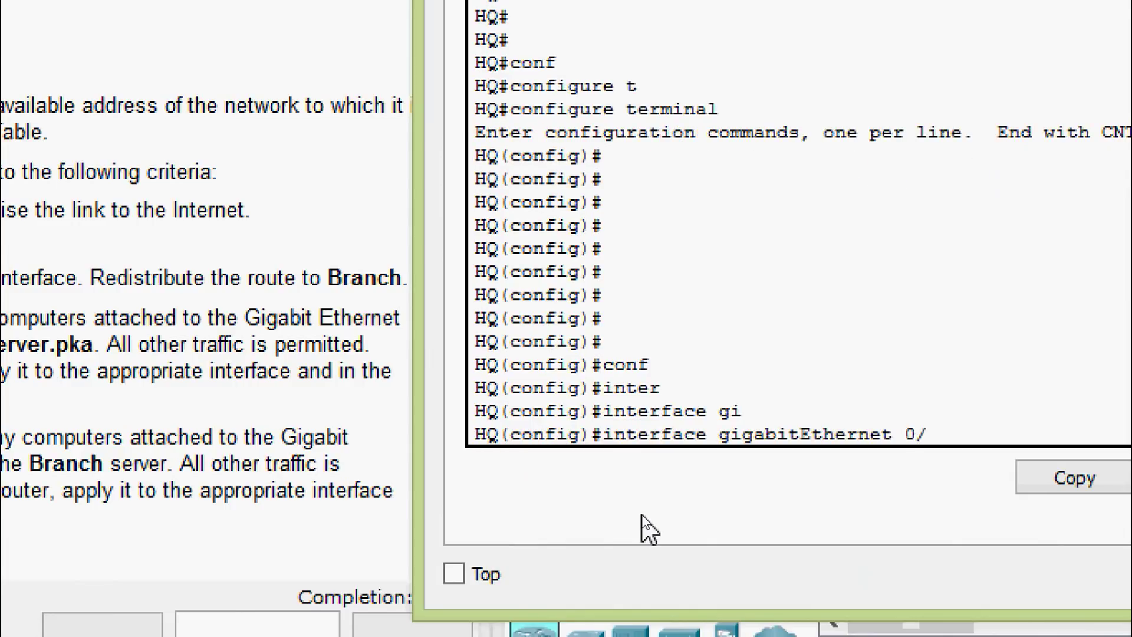
{"action": "type", "text": "1"}
{"action": "key", "text": "Return"}
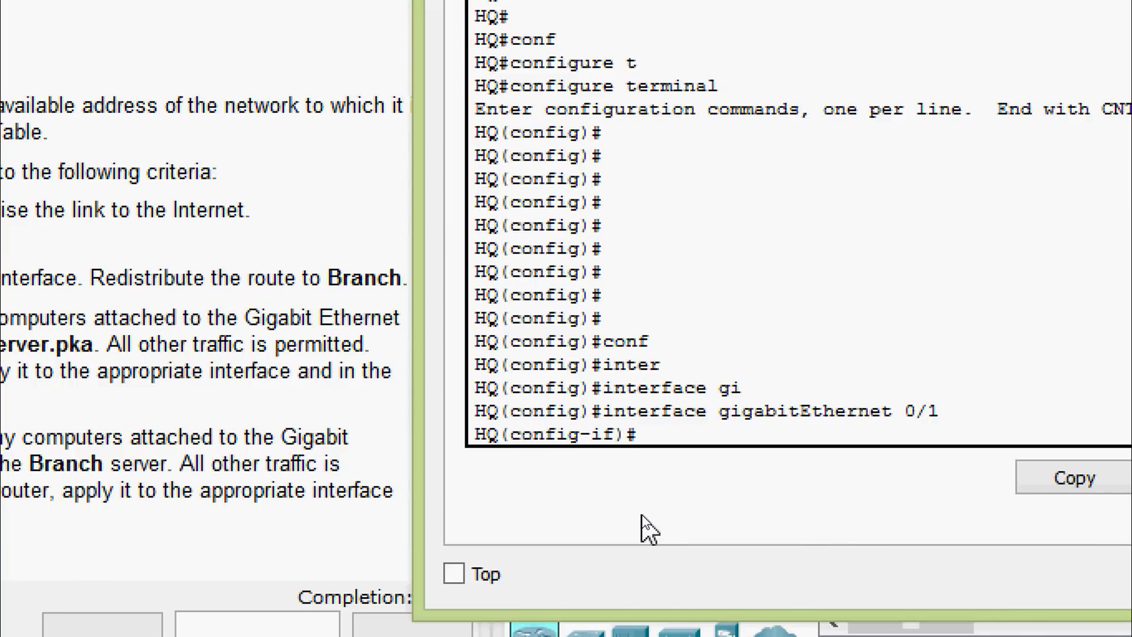
Apply the HQServer access list to HQ's gigabitEthernet 0/1 interface in the outbound direction.
{"action": "type", "text": "ip ac"}
{"action": "key", "text": "Tab"}
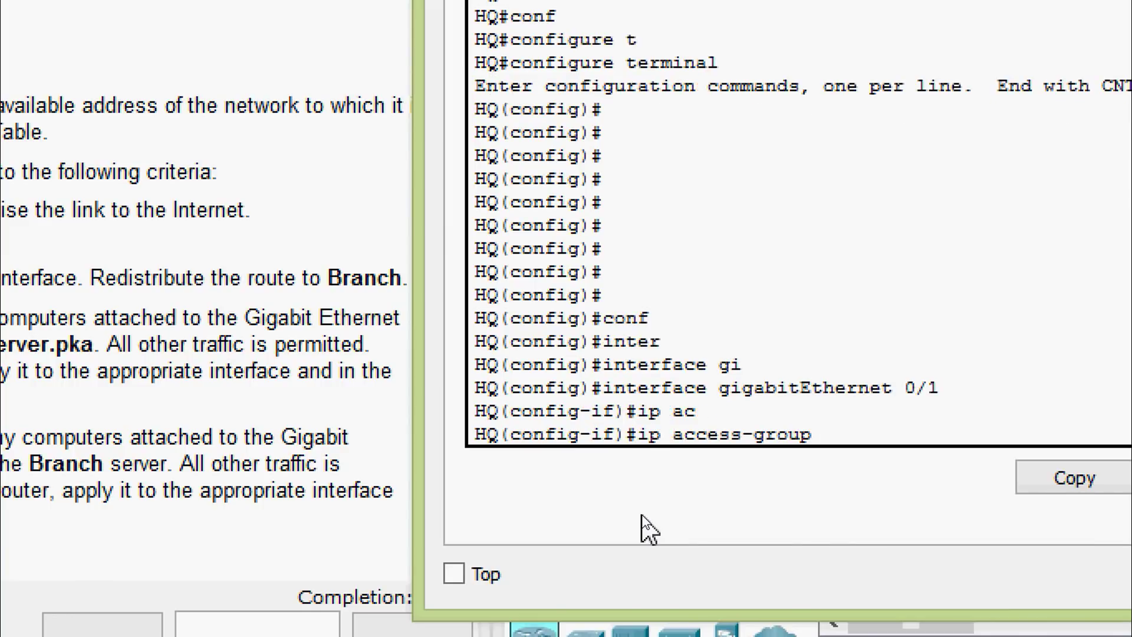
{"action": "type", "text": "HQServer"}
{"action": "key", "text": "Tab"}
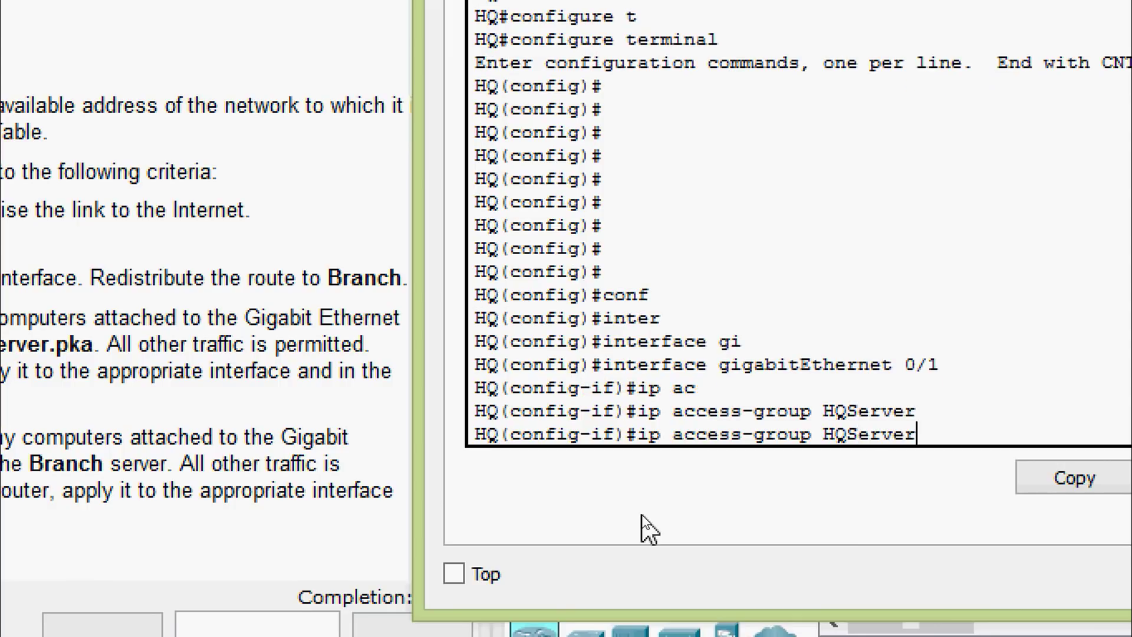
{"action": "type", "text": "out"}
{"action": "key", "text": "Tab"}
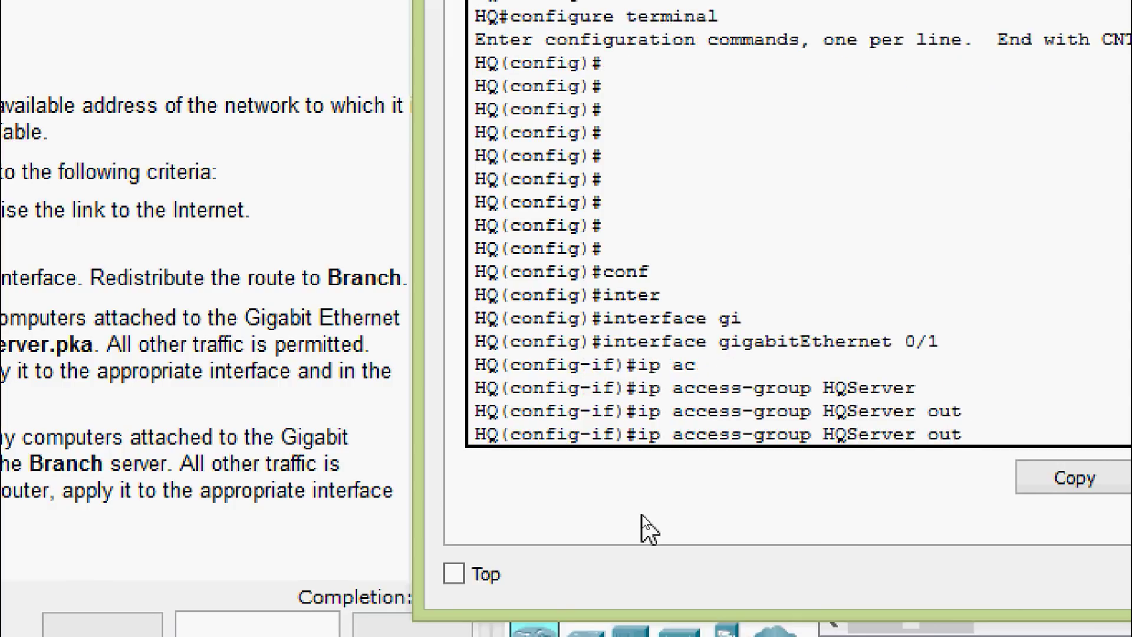
{"action": "key", "text": "Return"}
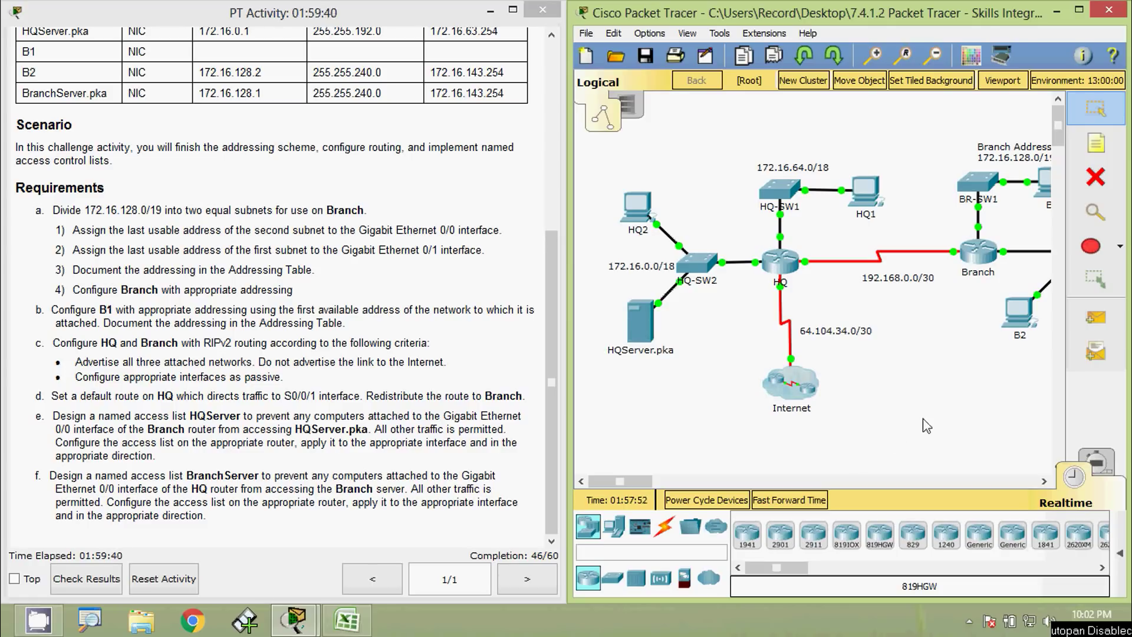
Open the Branch router's command line and enter privileged mode followed by global configuration mode.
{"action": "left_click", "coordinate": [980, 259]}
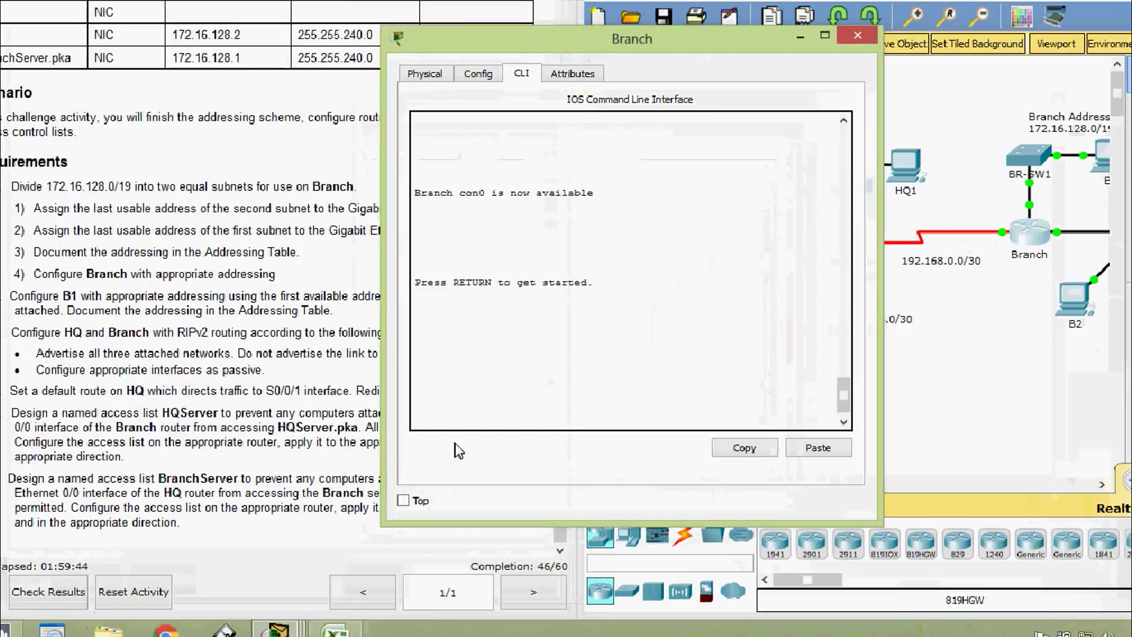
{"action": "key", "text": "Return"}
{"action": "type", "text": "ena"}
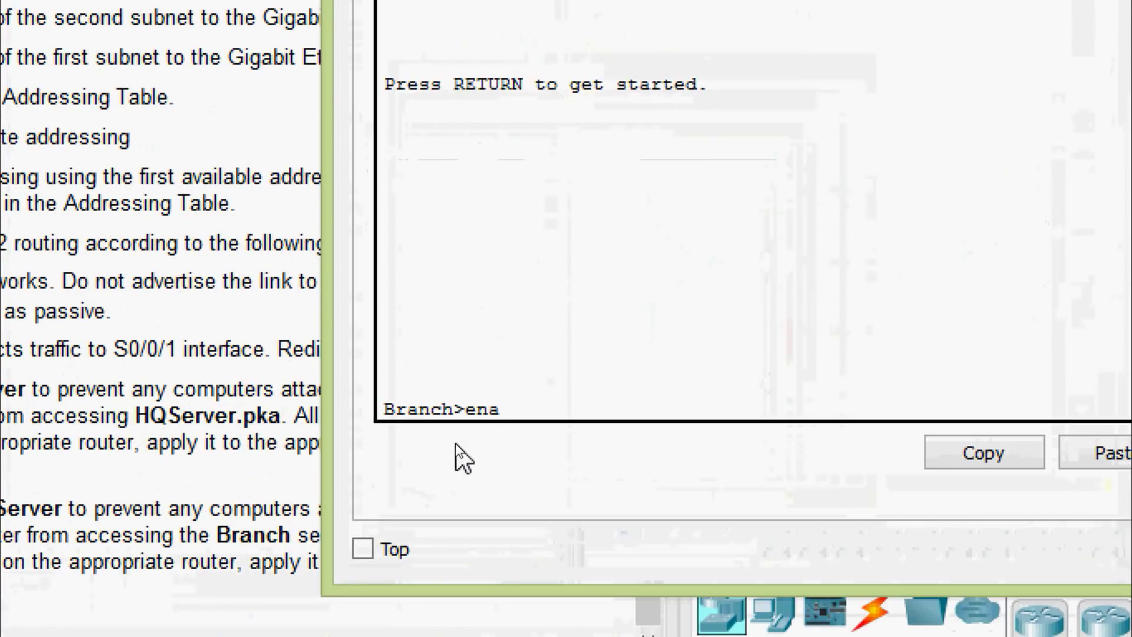
{"action": "key", "text": "Tab"}
{"action": "key", "text": "Return"}
{"action": "type", "text": "cone"}
{"action": "key", "text": "Tab"}
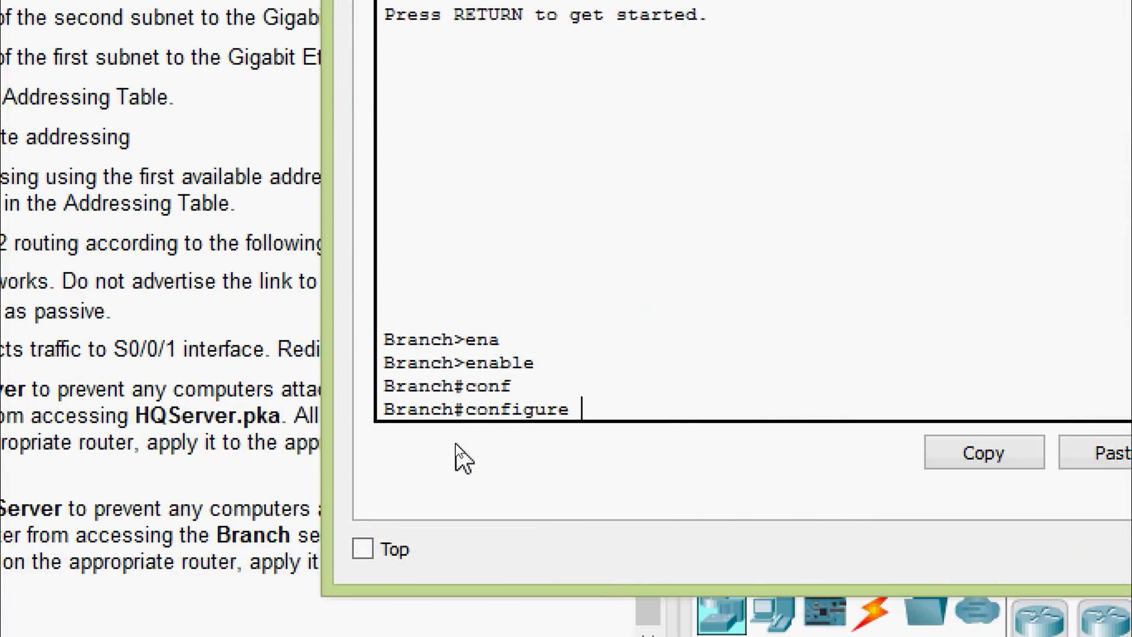
{"action": "type", "text": "terminal"}
{"action": "key", "text": "Return"}
{"action": "key", "text": "Return"}
{"action": "key", "text": "Return"}
Create a standard named access list called BranchServer on the Branch router.
{"action": "type", "text": "ip ac"}
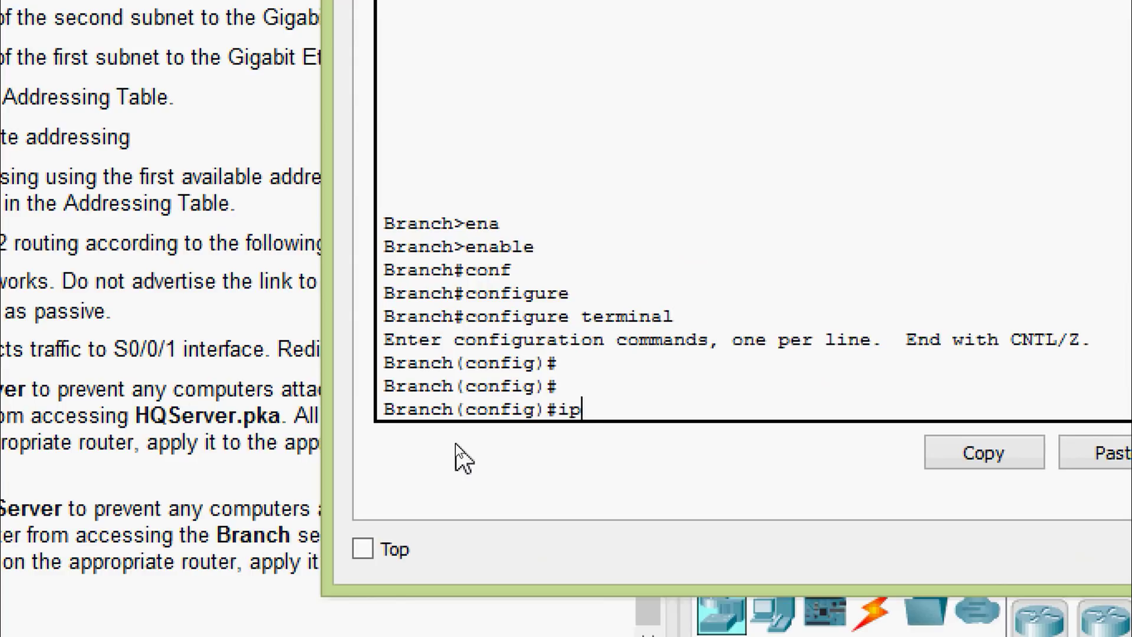
{"action": "key", "text": "Tab"}
{"action": "type", "text": "st"}
{"action": "key", "text": "Tab"}
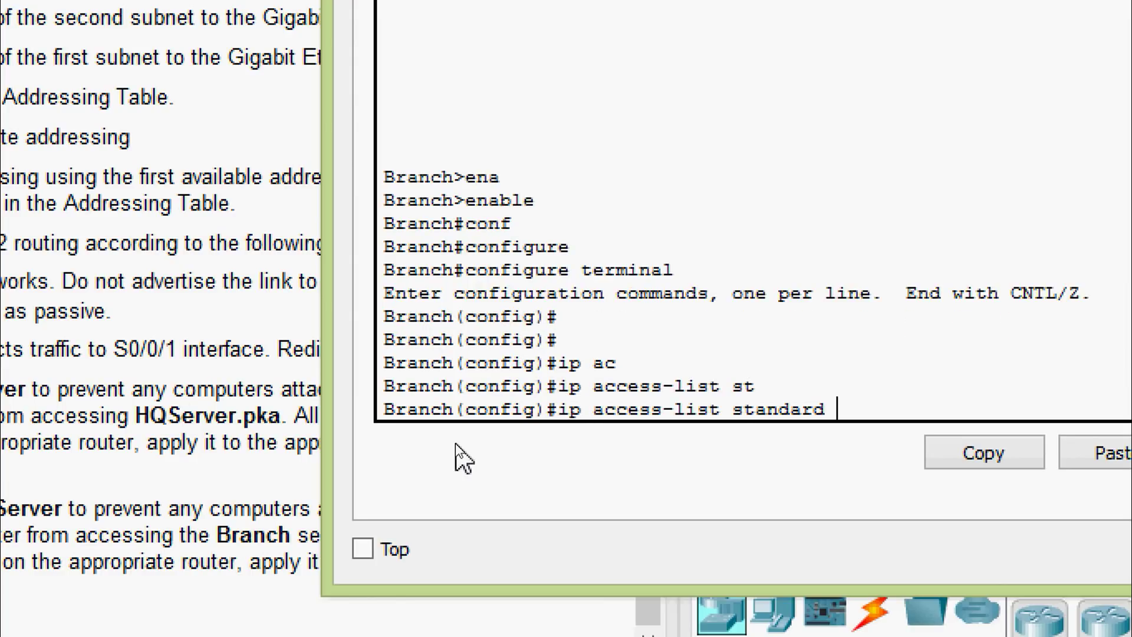
{"action": "type", "text": "Br"}
{"action": "type", "text": "anchServer"}
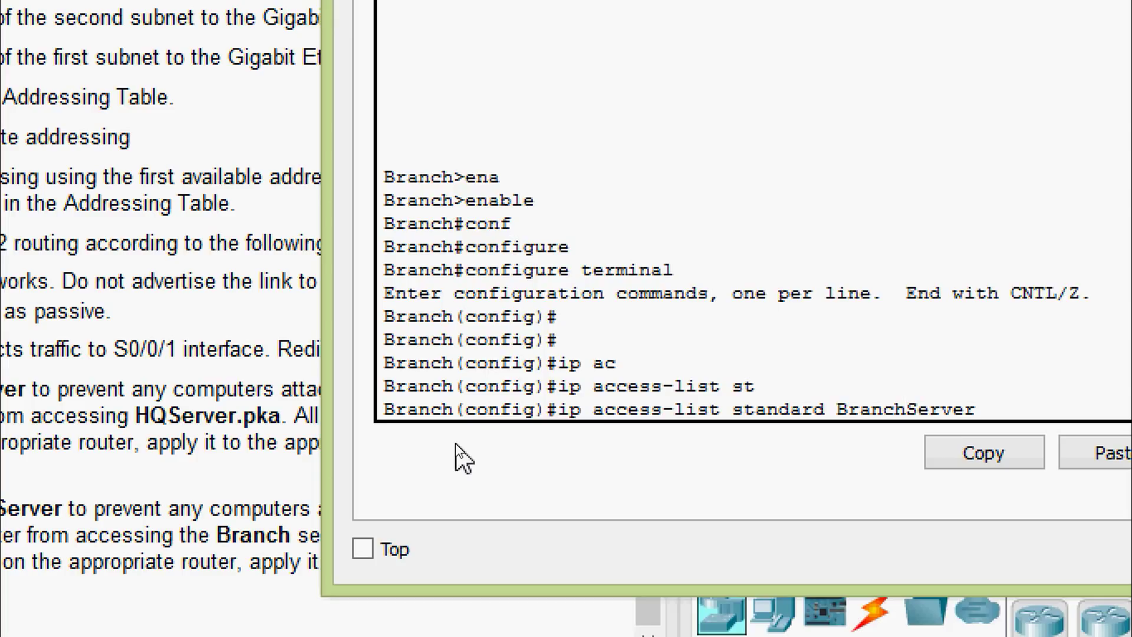
{"action": "key", "text": "Return"}
Add a deny entry for 172.16.64.0 with wildcard 0.0.63.255 to the BranchServer list, checking the options after the address.
{"action": "type", "text": "den"}
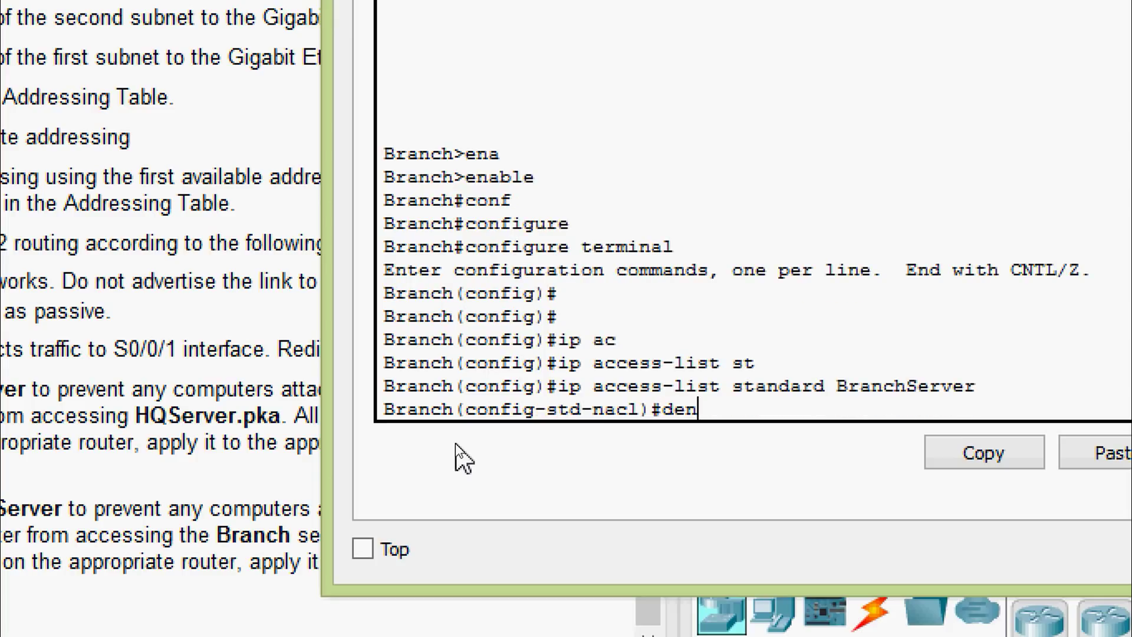
{"action": "key", "text": "Tab"}
{"action": "type", "text": "172"}
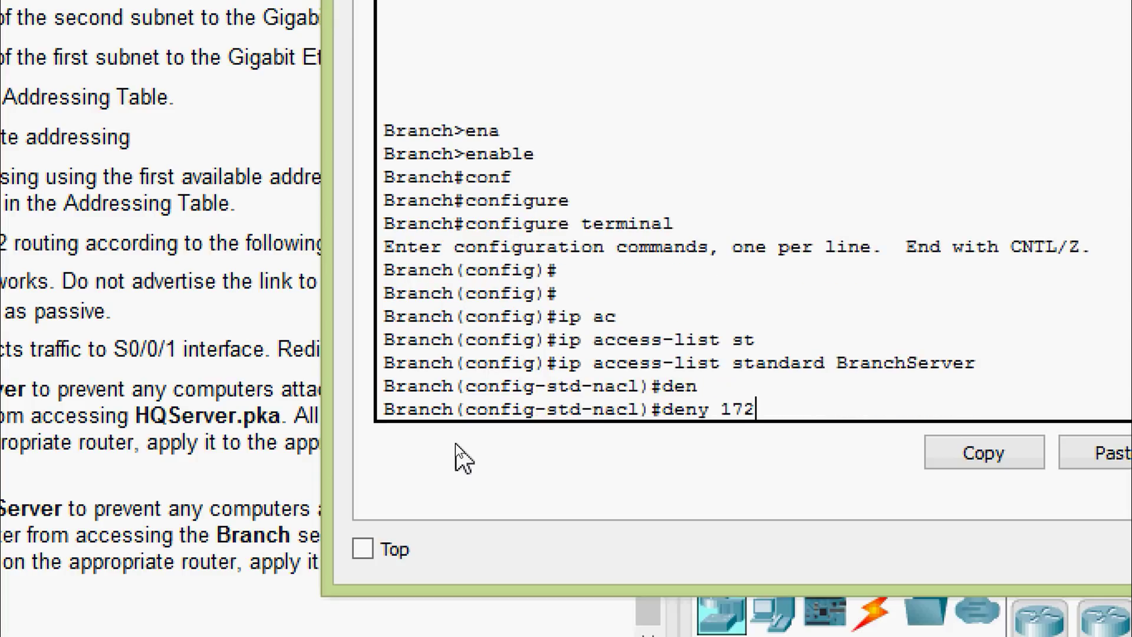
{"action": "type", "text": ".16.64.0"}
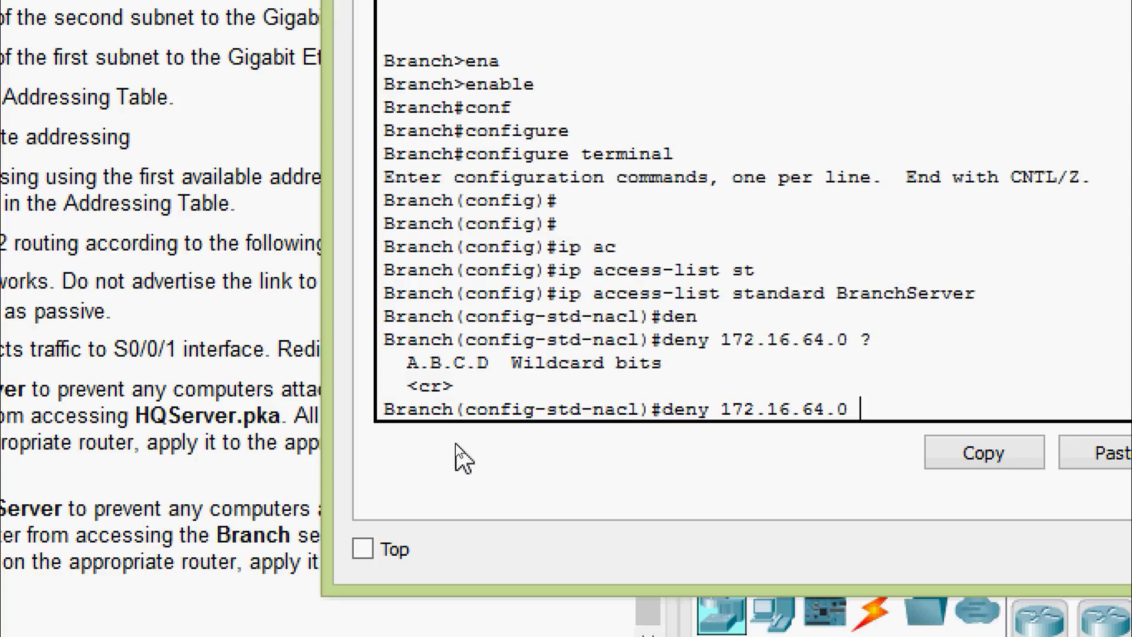
{"action": "type", "text": " ?0.0.63.25"}
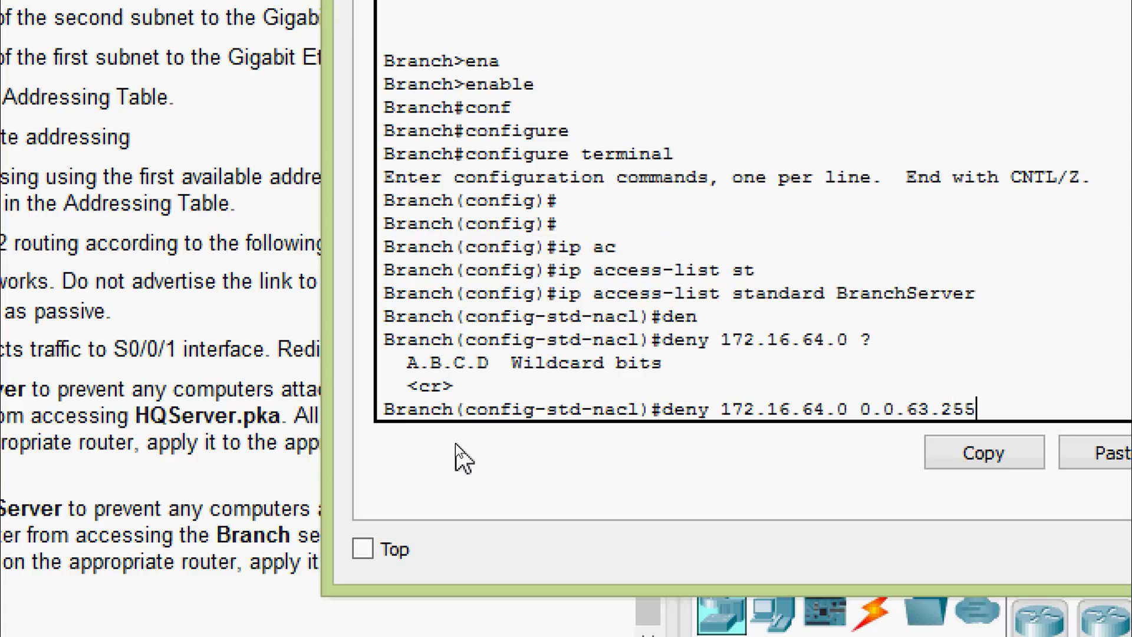
{"action": "type", "text": "5"}
{"action": "key", "text": "Return"}
Allow all other traffic in the BranchServer access list with permit any.
{"action": "type", "text": "per"}
{"action": "key", "text": "Tab"}
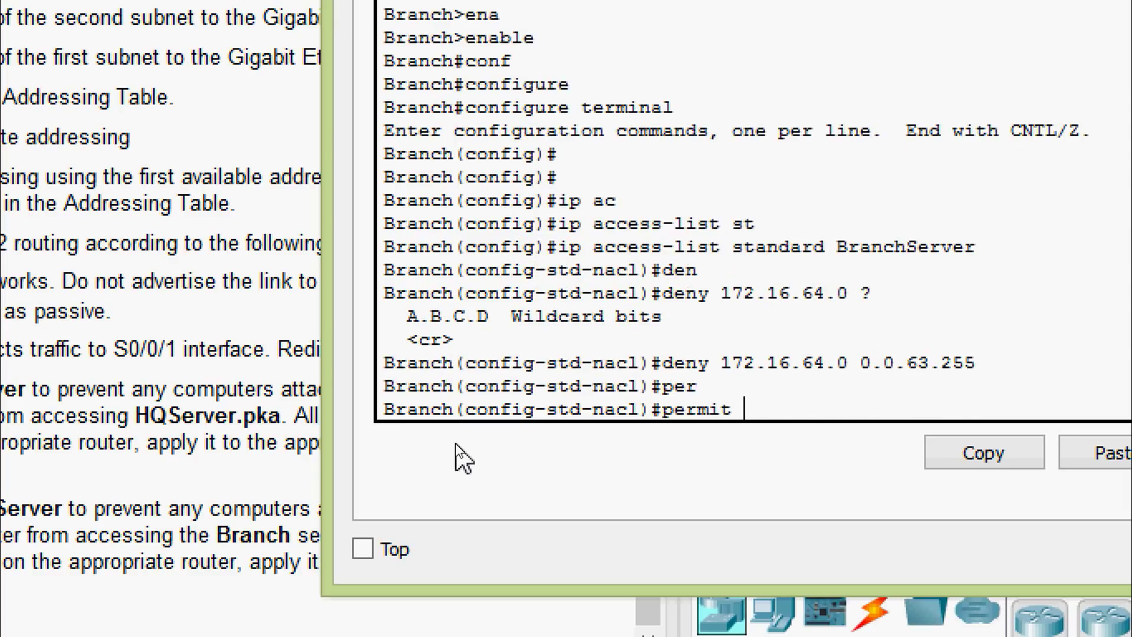
{"action": "type", "text": "an"}
{"action": "key", "text": "Tab"}
{"action": "key", "text": "Return"}
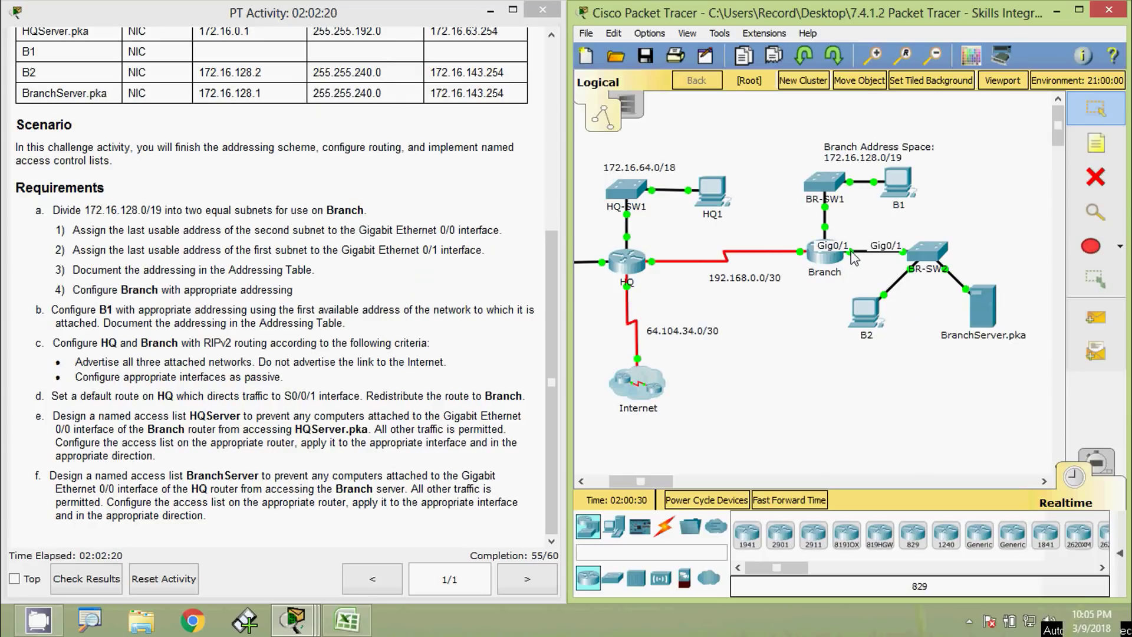
Reopen the Branch router's command line from the topology and exit the access list back to global configuration mode.
{"action": "left_click", "coordinate": [840, 272]}
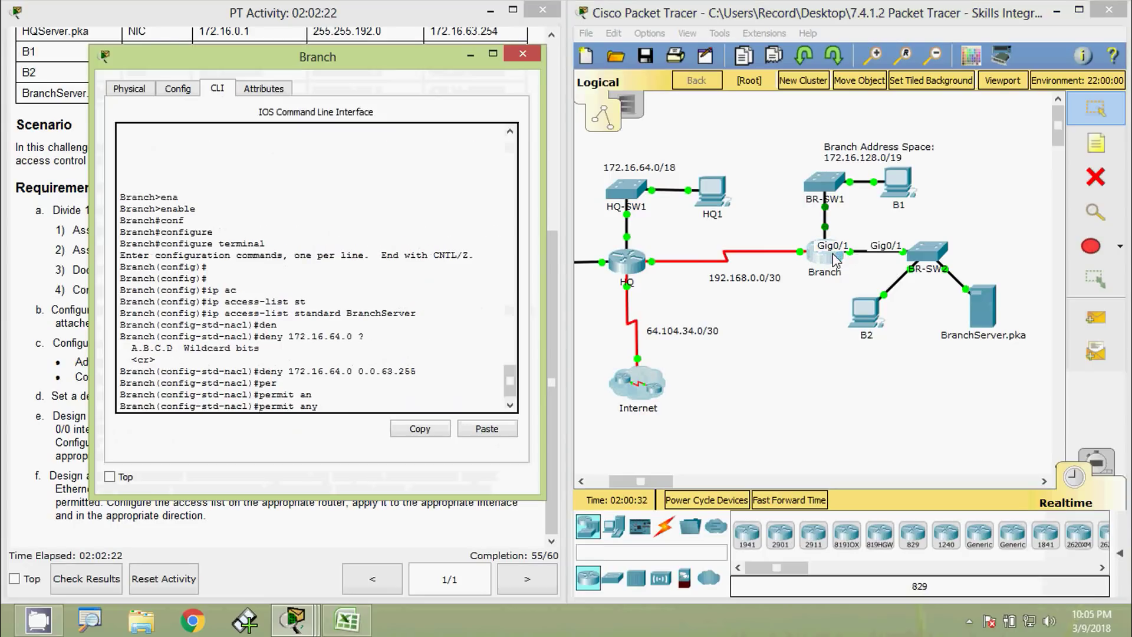
{"action": "key", "text": "Return"}
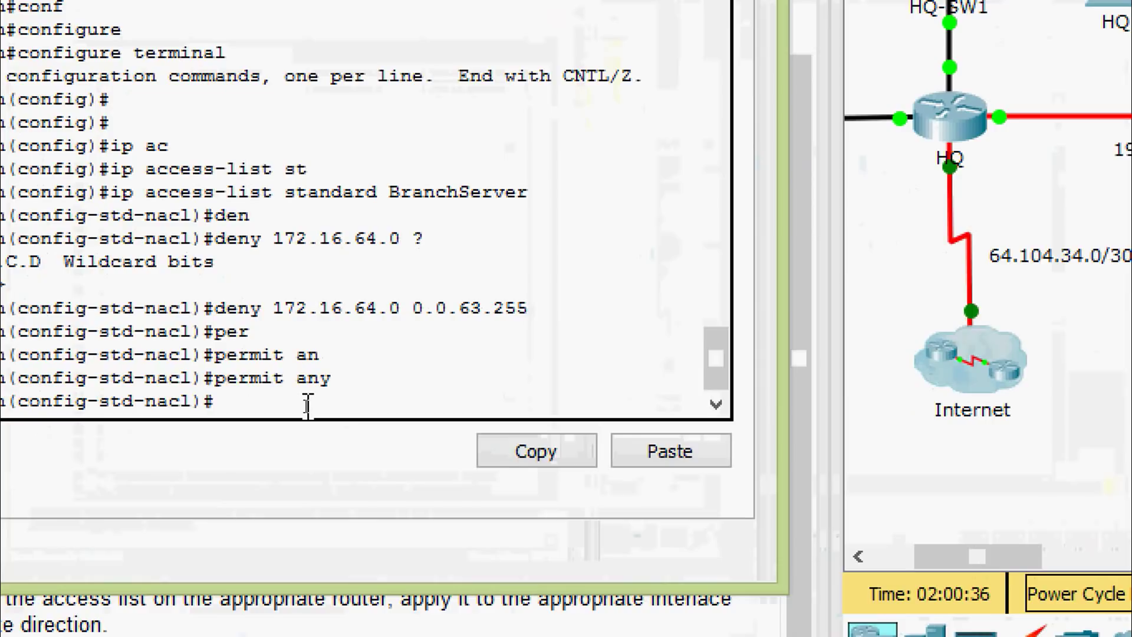
{"action": "type", "text": "exit"}
{"action": "key", "text": "Return"}
{"action": "key", "text": "Return"}
{"action": "key", "text": "Return"}
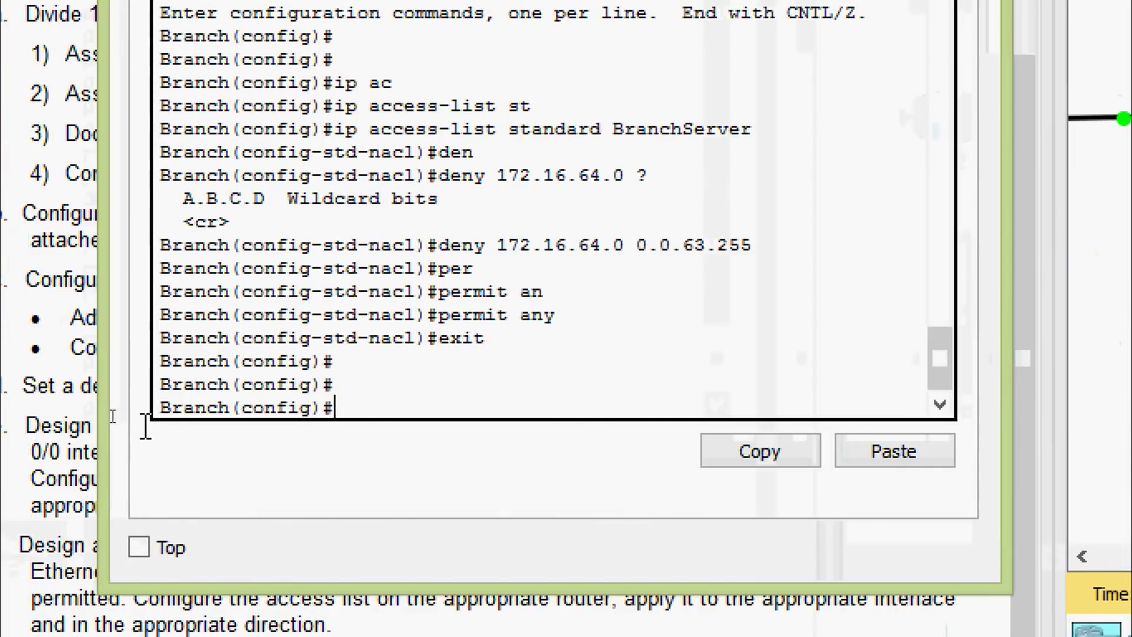
Enter interface configuration mode for gigabitEthernet 0/1 on the Branch router.
{"action": "type", "text": "inter"}
{"action": "key", "text": "Tab"}
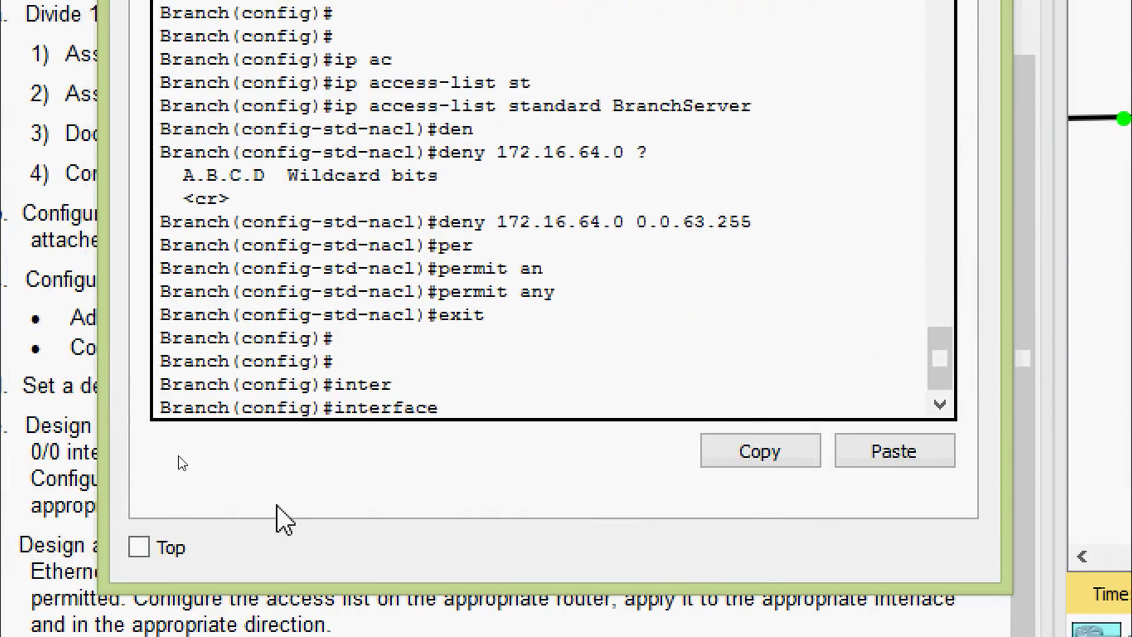
{"action": "type", "text": "gi"}
{"action": "key", "text": "Tab"}
{"action": "type", "text": "0/1"}
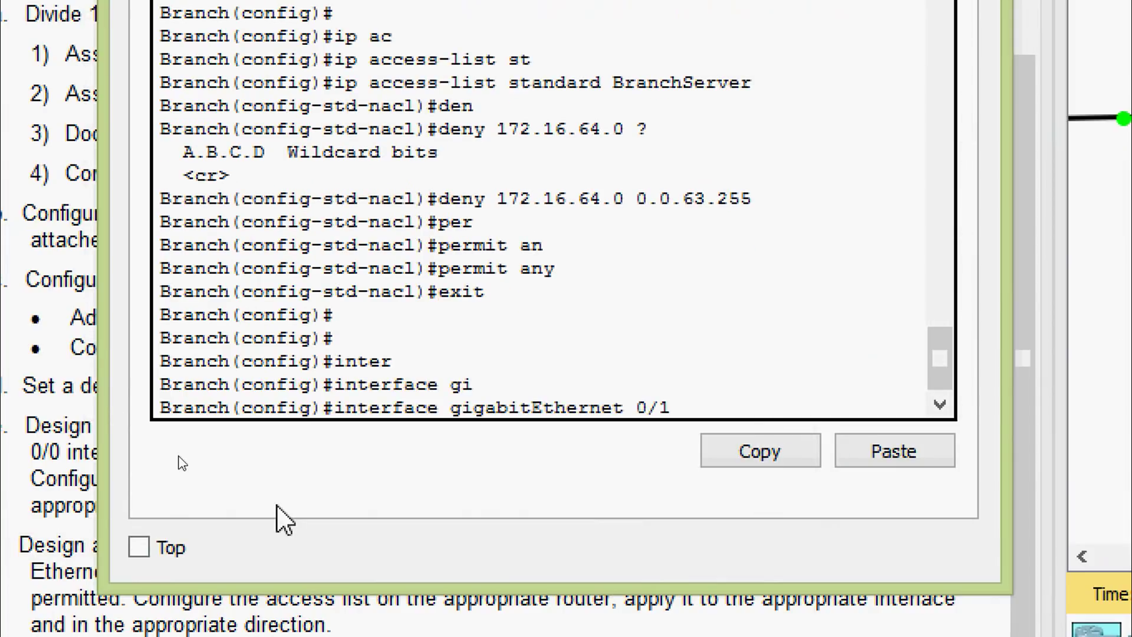
{"action": "key", "text": "Return"}
Apply the BranchServer access list to Branch's gigabitEthernet 0/1 interface in the outbound direction.
{"action": "type", "text": "i"}
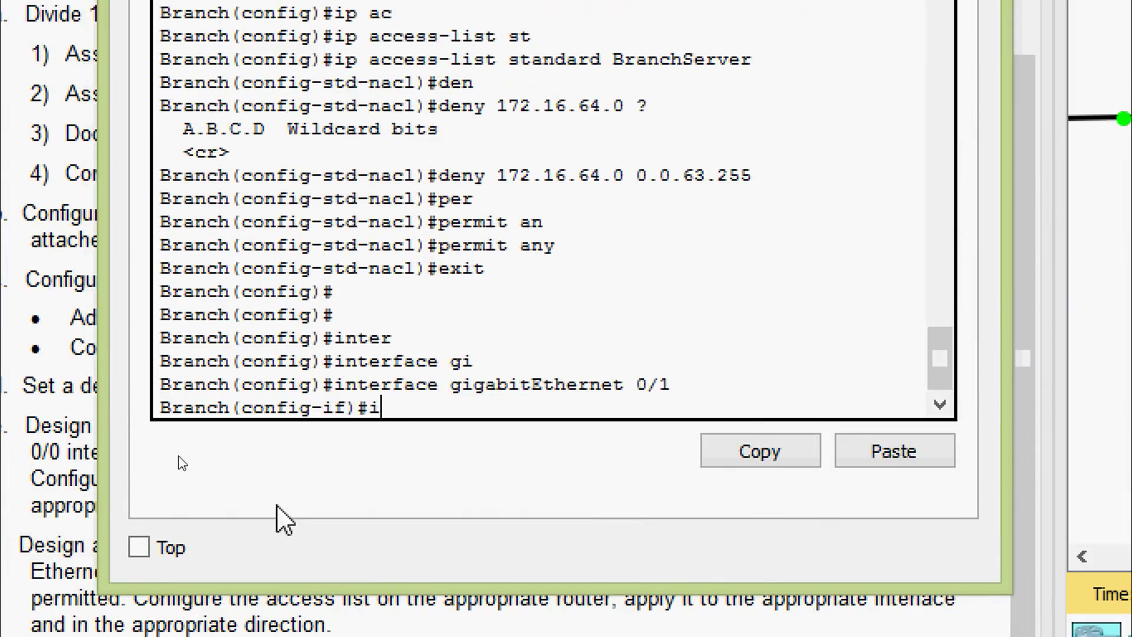
{"action": "type", "text": "p ac"}
{"action": "key", "text": "Tab"}
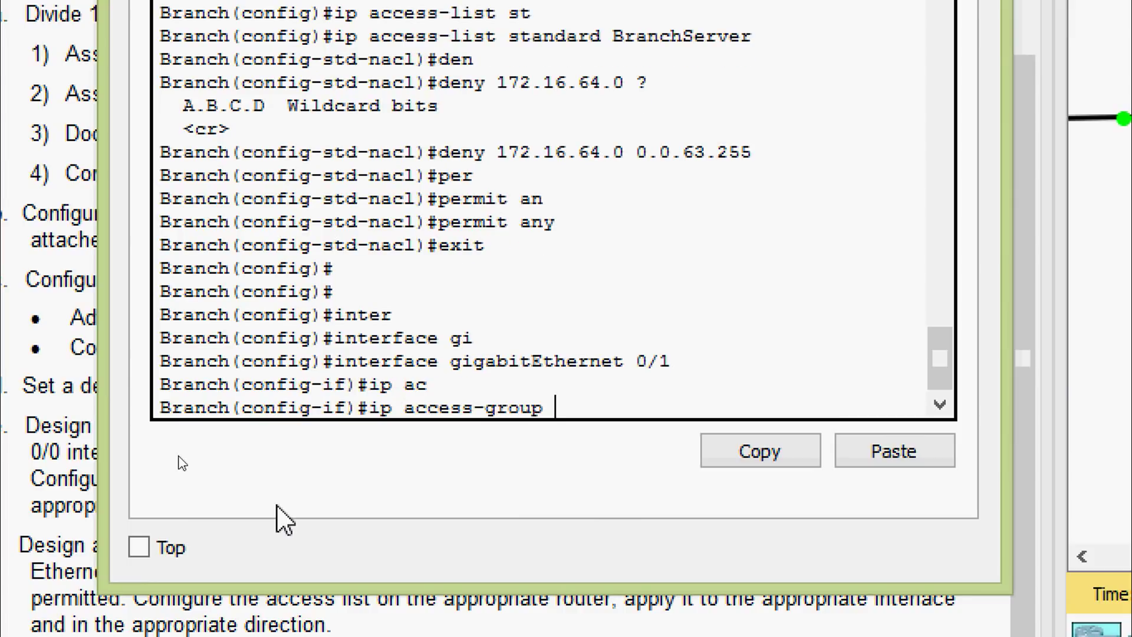
{"action": "type", "text": "B"}
{"action": "type", "text": "rachS"}
{"action": "key", "text": "BackSpace"}
{"action": "key", "text": "BackSpace"}
{"action": "key", "text": "BackSpace"}
{"action": "type", "text": "nchServ"}
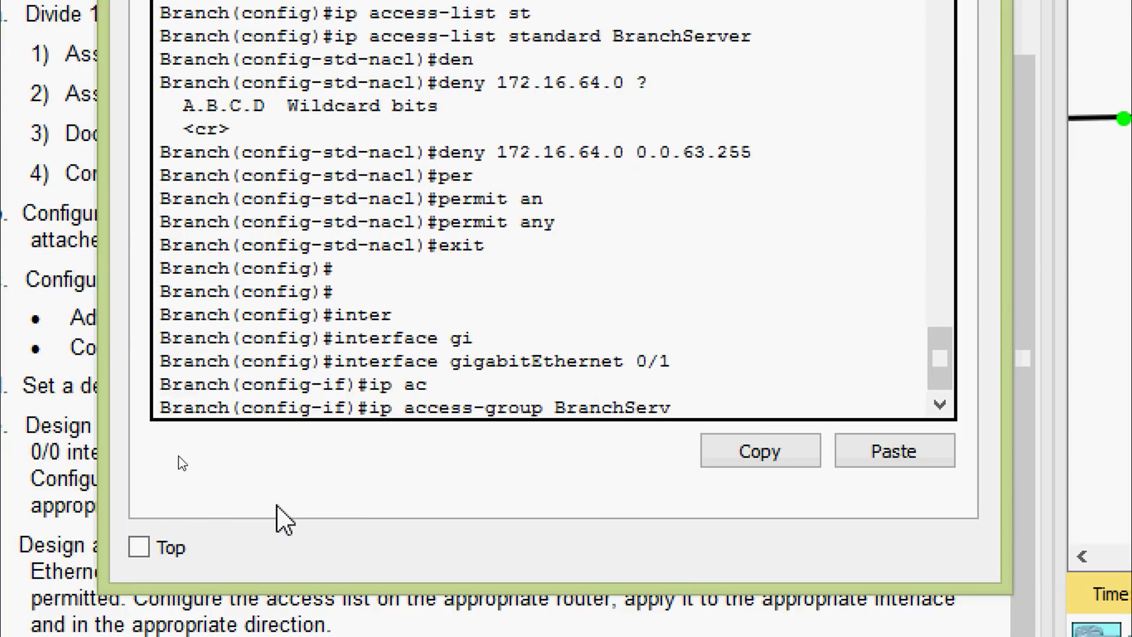
{"action": "type", "text": "er out"}
{"action": "key", "text": "Tab"}
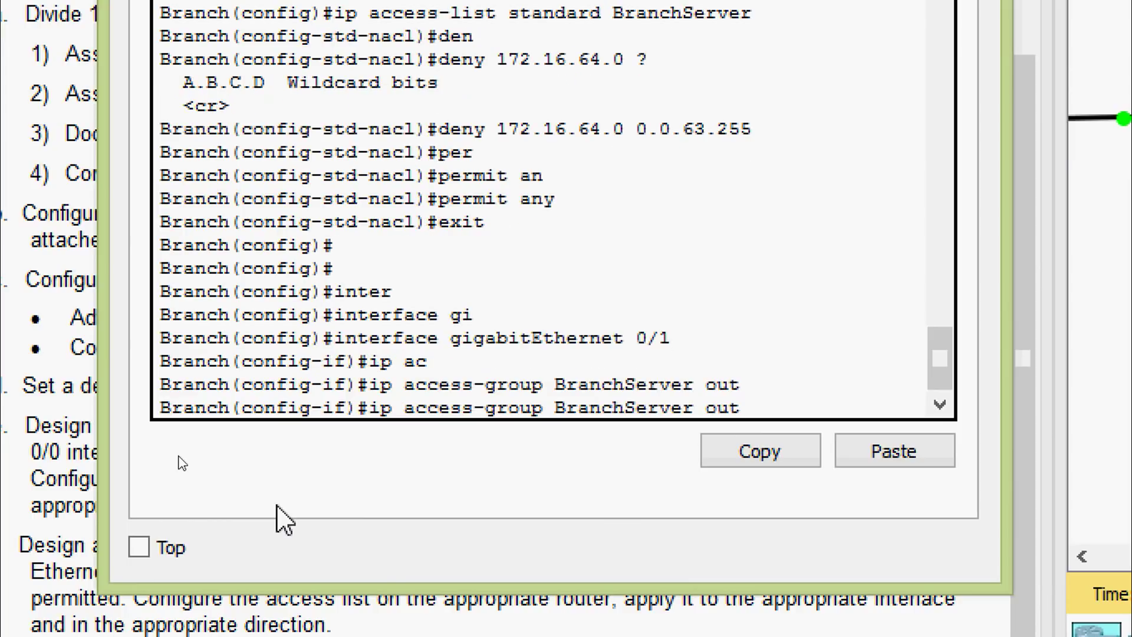
{"action": "key", "text": "Return"}
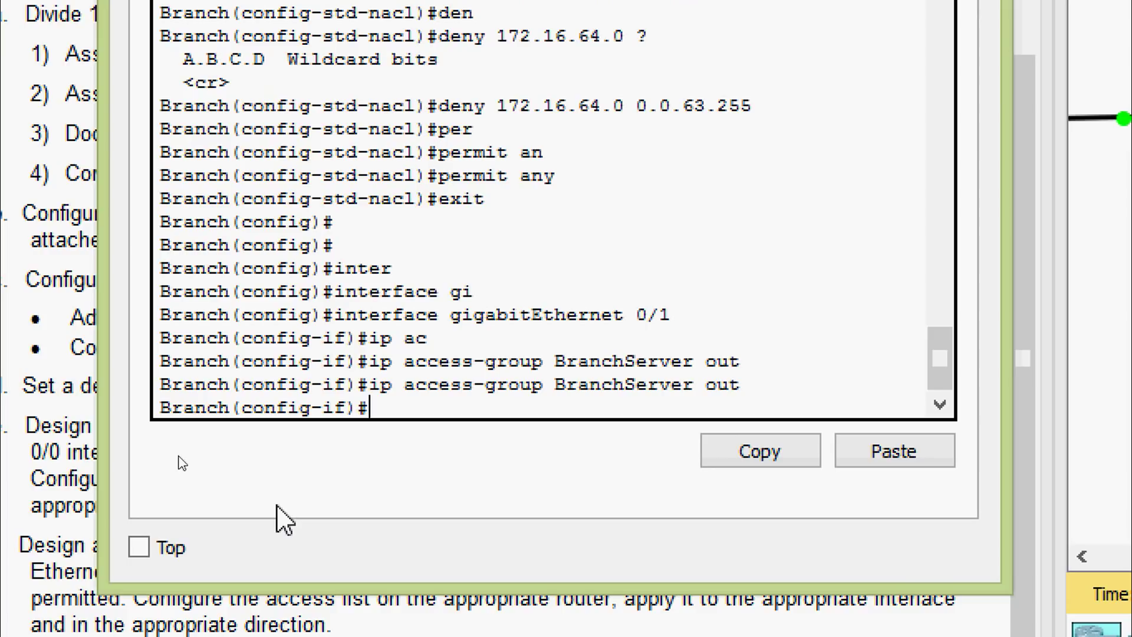
Leave the Branch router's command line and view the Addressing Table in the activity instructions.
{"action": "left_click", "coordinate": [1034, 410]}
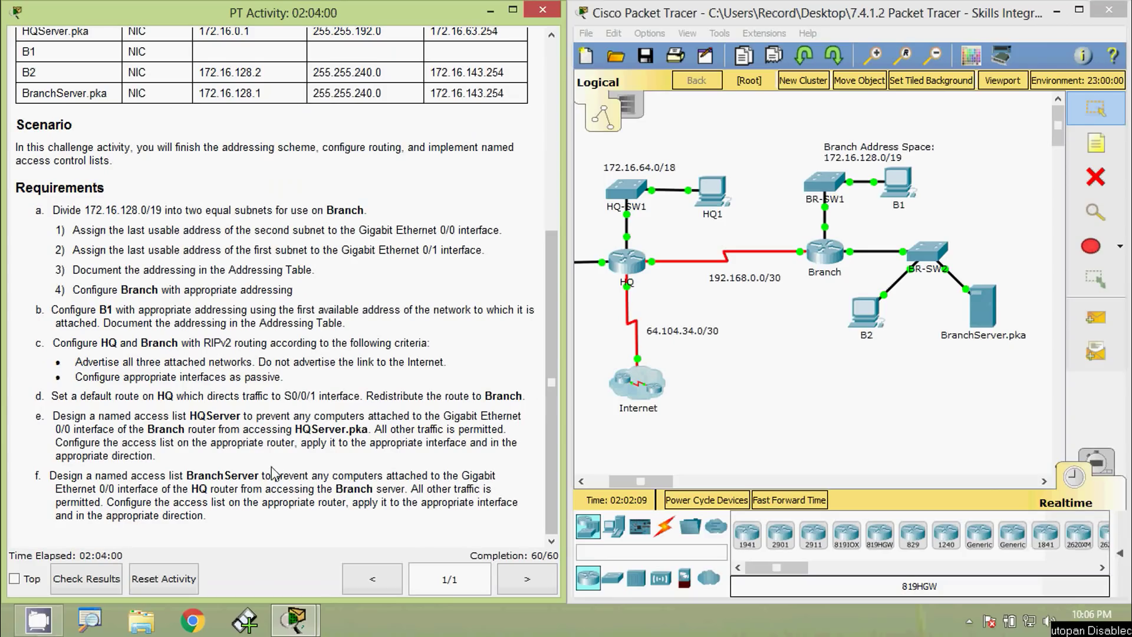
{"action": "left_click_drag", "start_coordinate": [557, 408], "coordinate": [549, 218]}
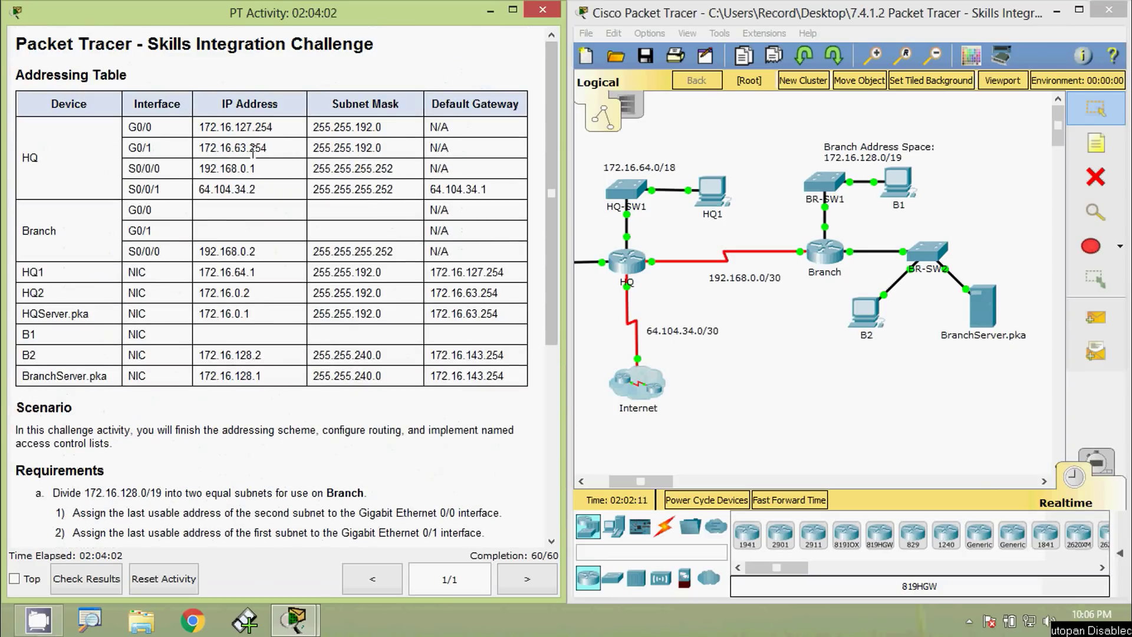